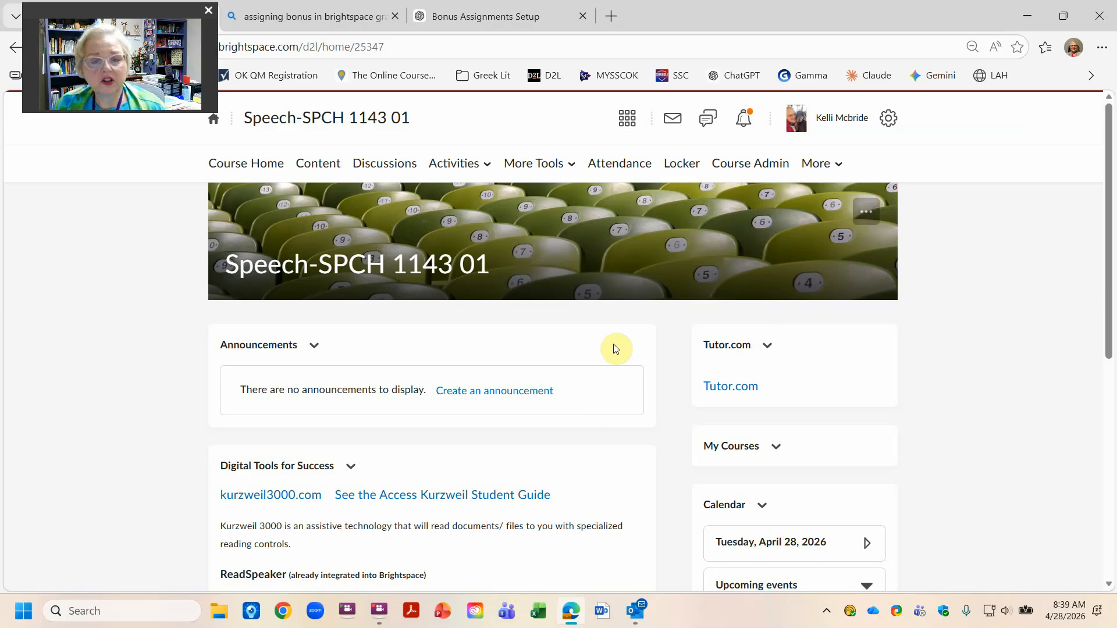
Step: Open the course's assessments and start a new assessment
drag(426, 166, 472, 160)
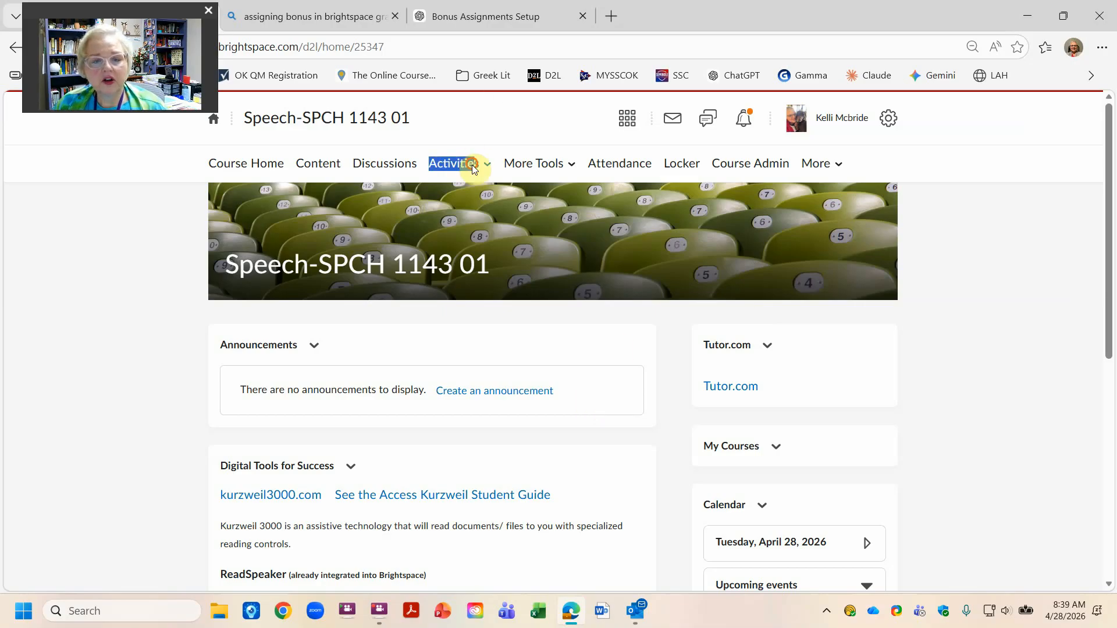
click(472, 166)
click(451, 197)
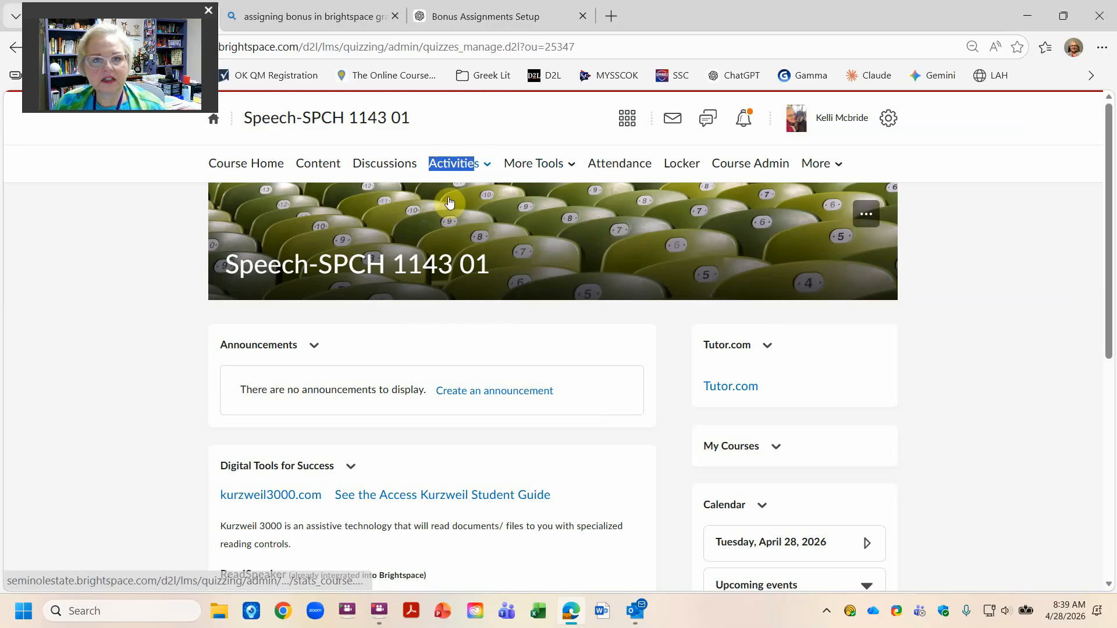
click(255, 259)
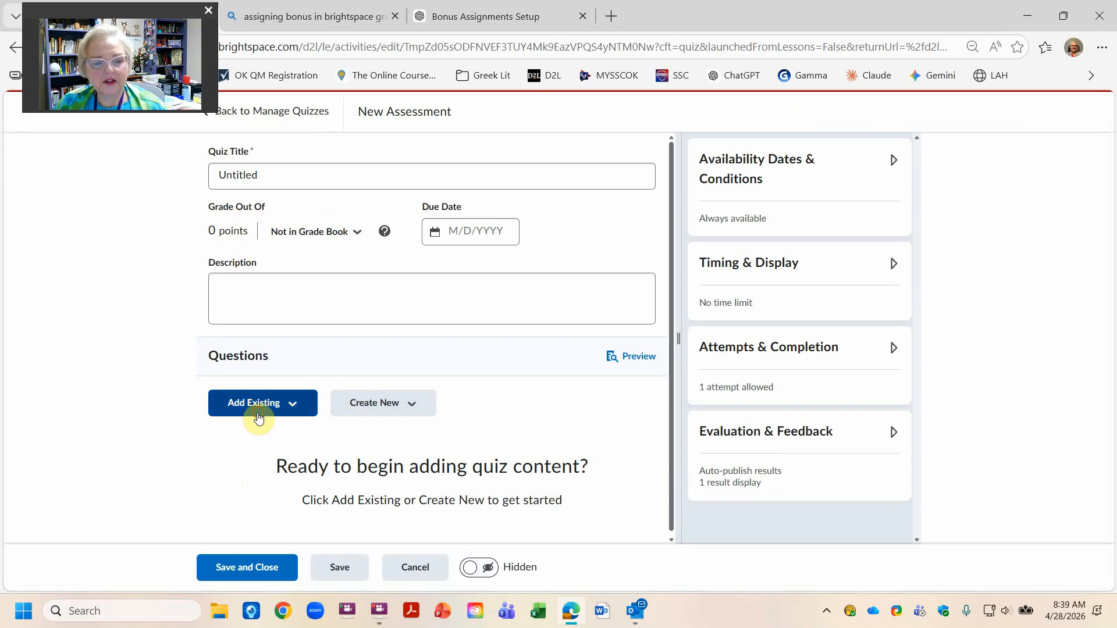
Step: Upload 1213FinalExam.csv from Downloads, import all of its questions into the new quiz, and look through the imported list
click(256, 410)
click(250, 448)
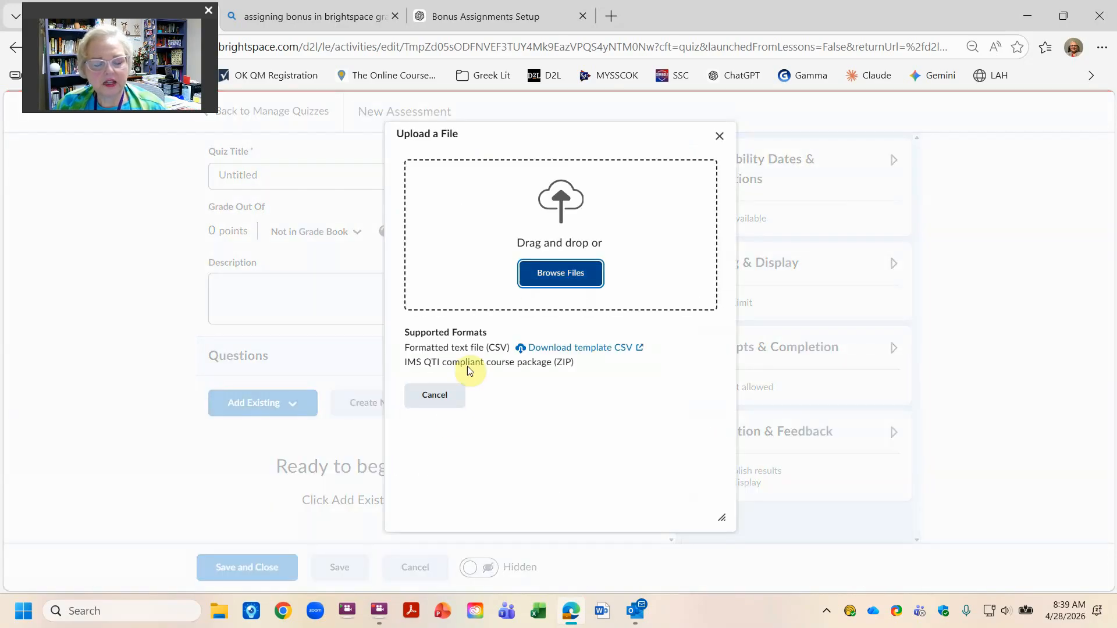
click(561, 273)
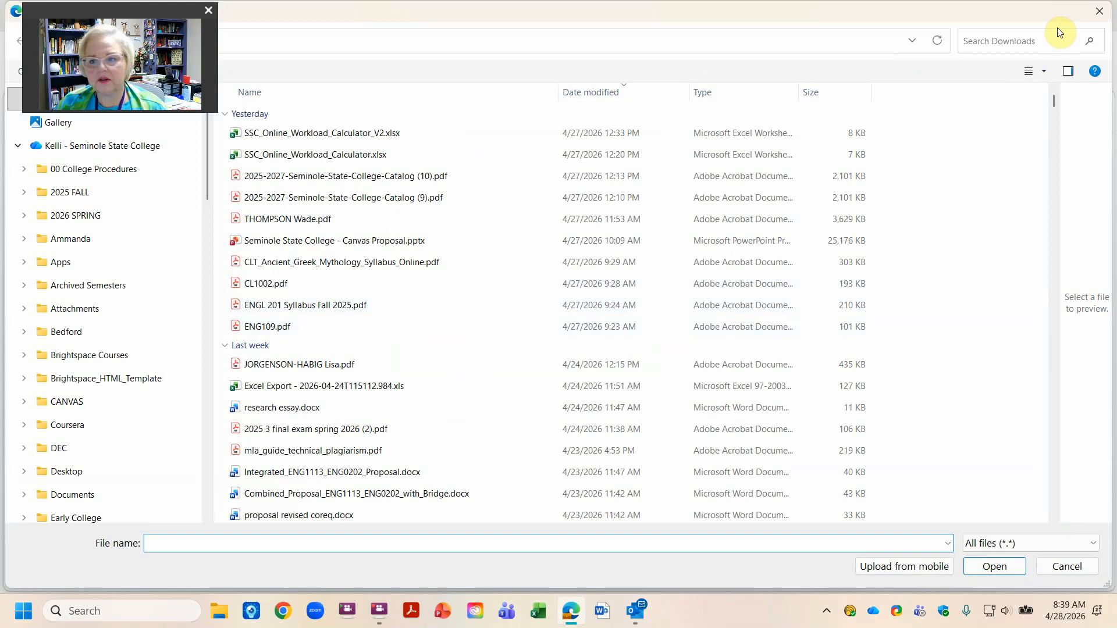
click(1044, 41)
text(csv)
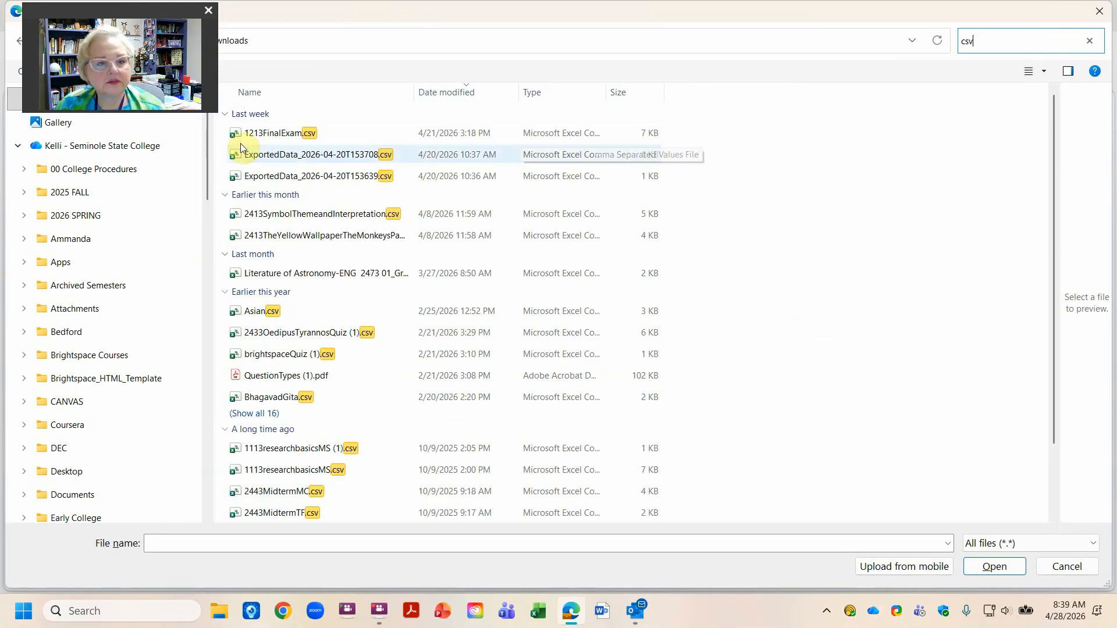
click(261, 134)
click(994, 567)
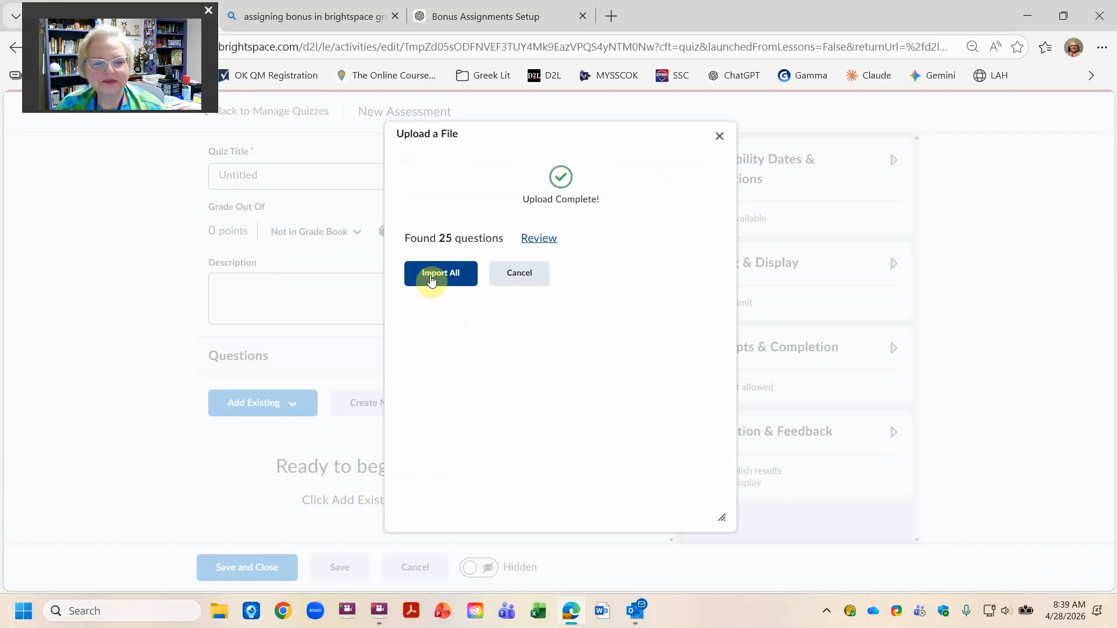
click(431, 283)
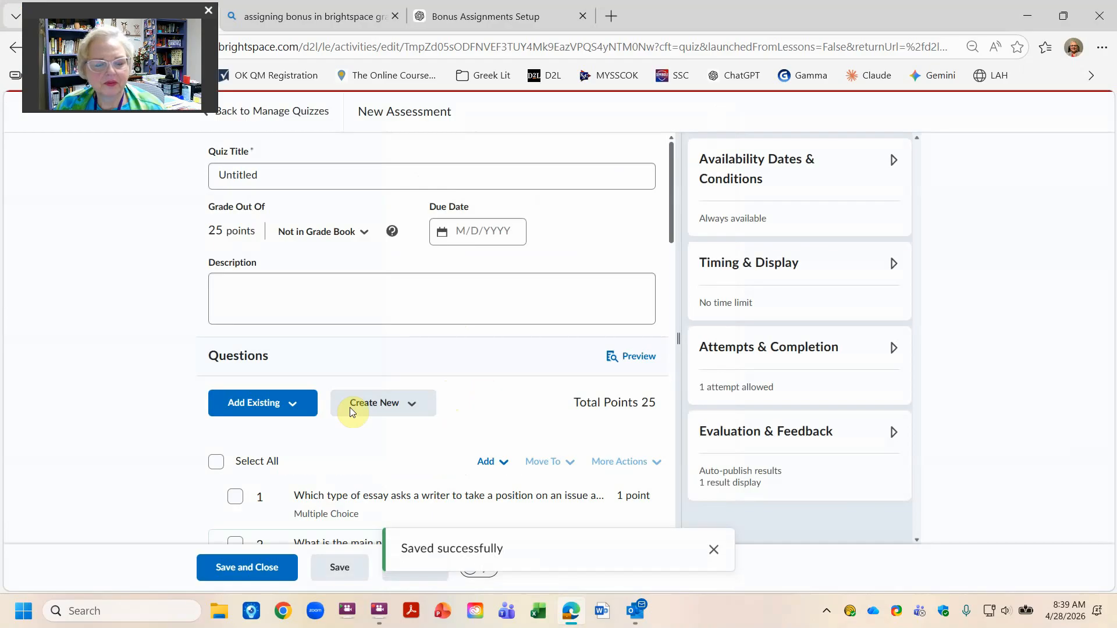
scroll(288, 474, down, 5)
scroll(288, 475, down, 10)
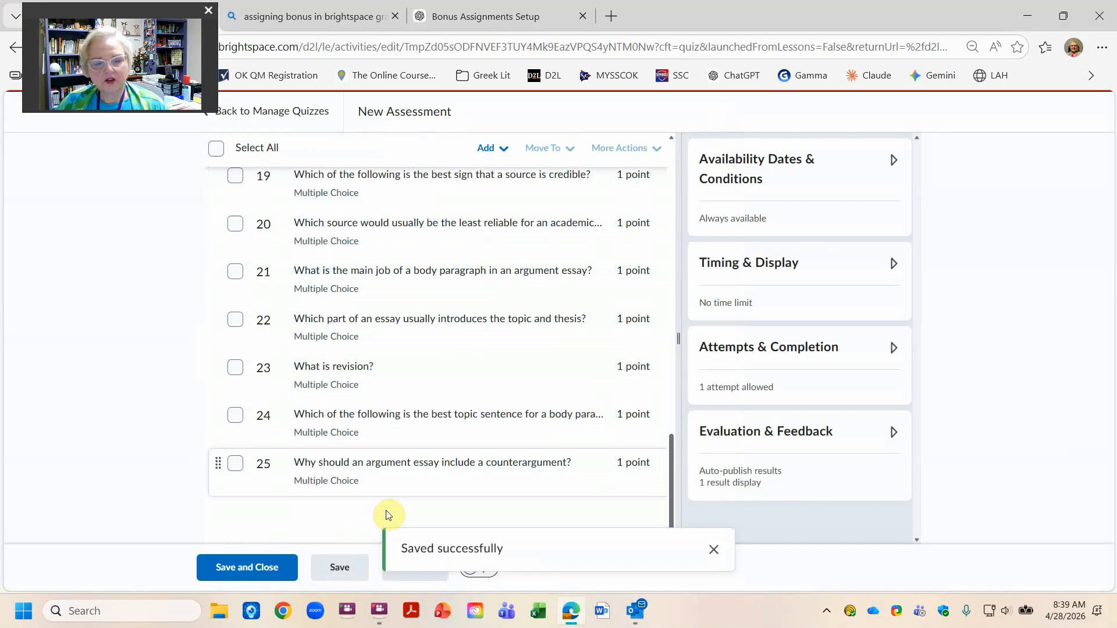
scroll(419, 366, up, 15)
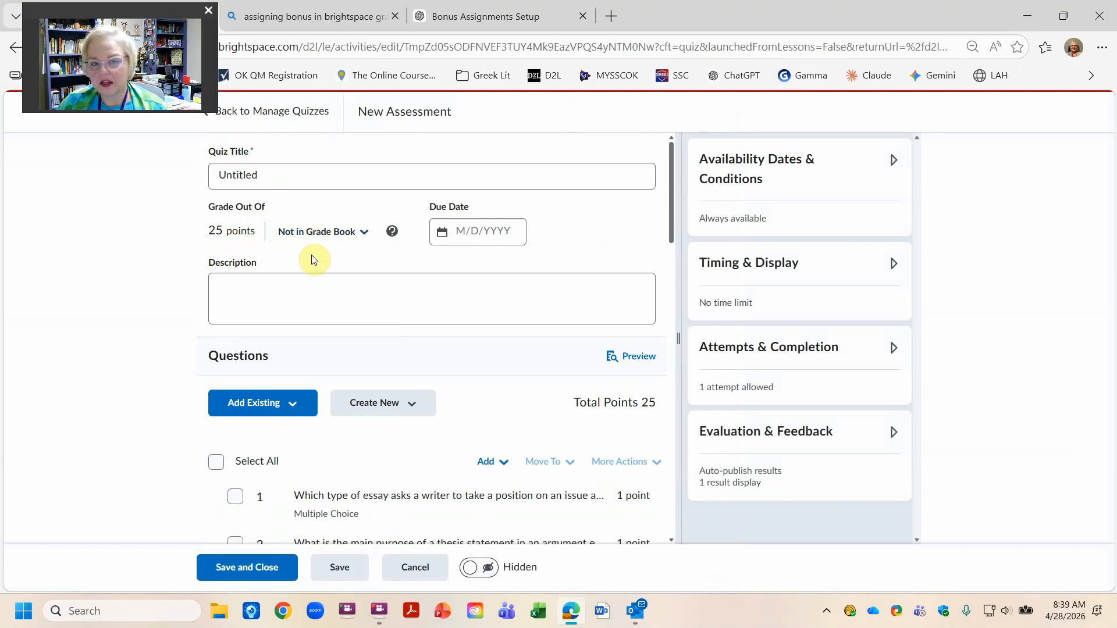
Step: Title the new quiz "Quiz 1"
drag(267, 176, 0, 227)
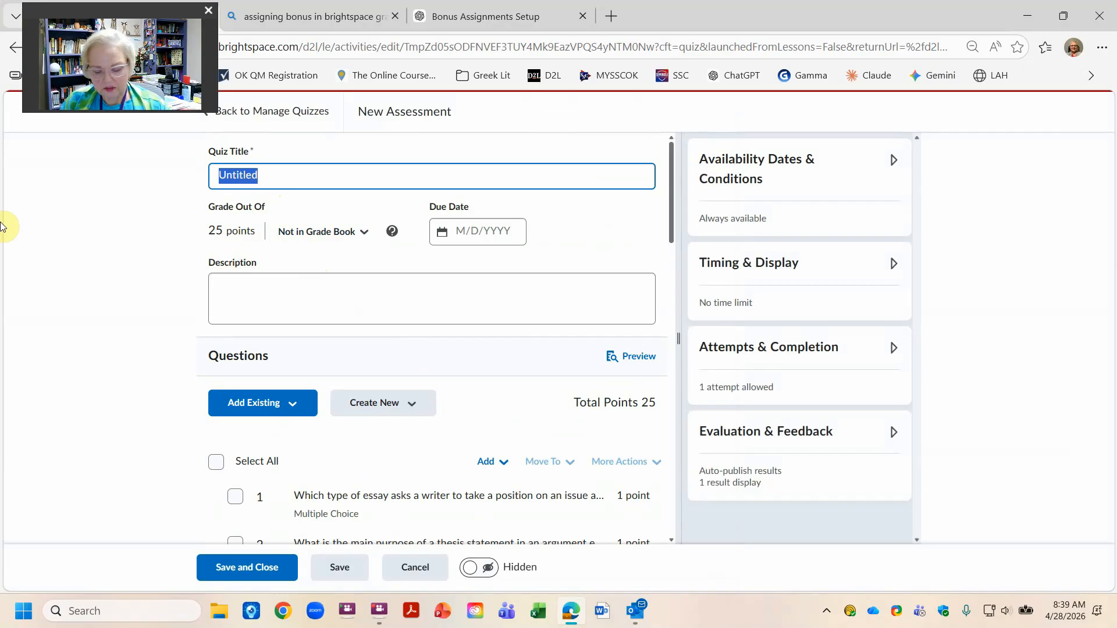
text(Quiz 1)
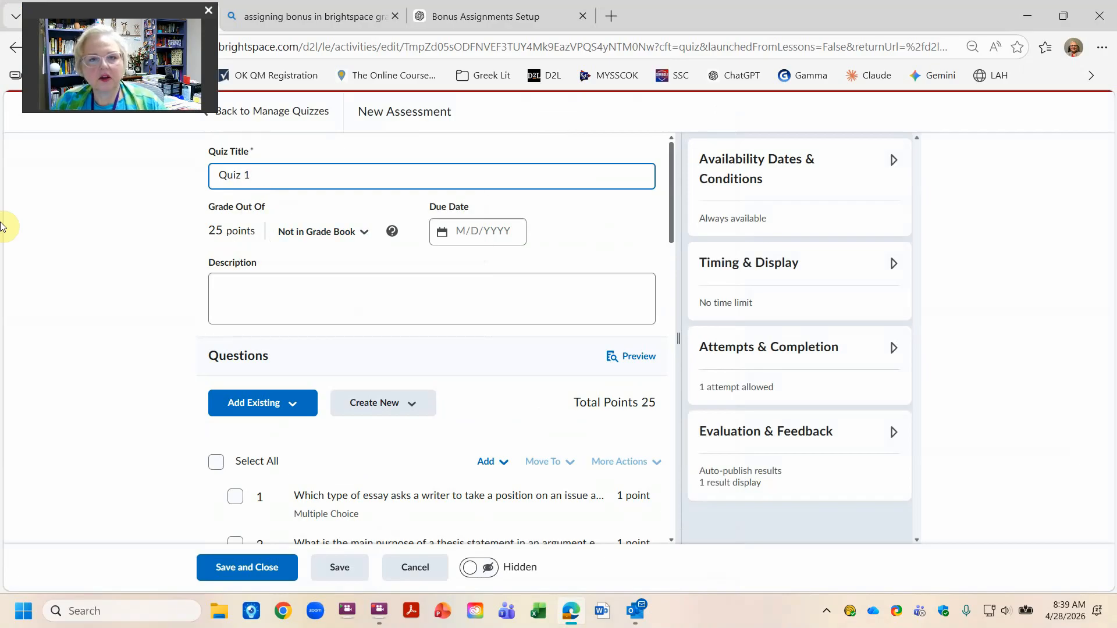
click(51, 232)
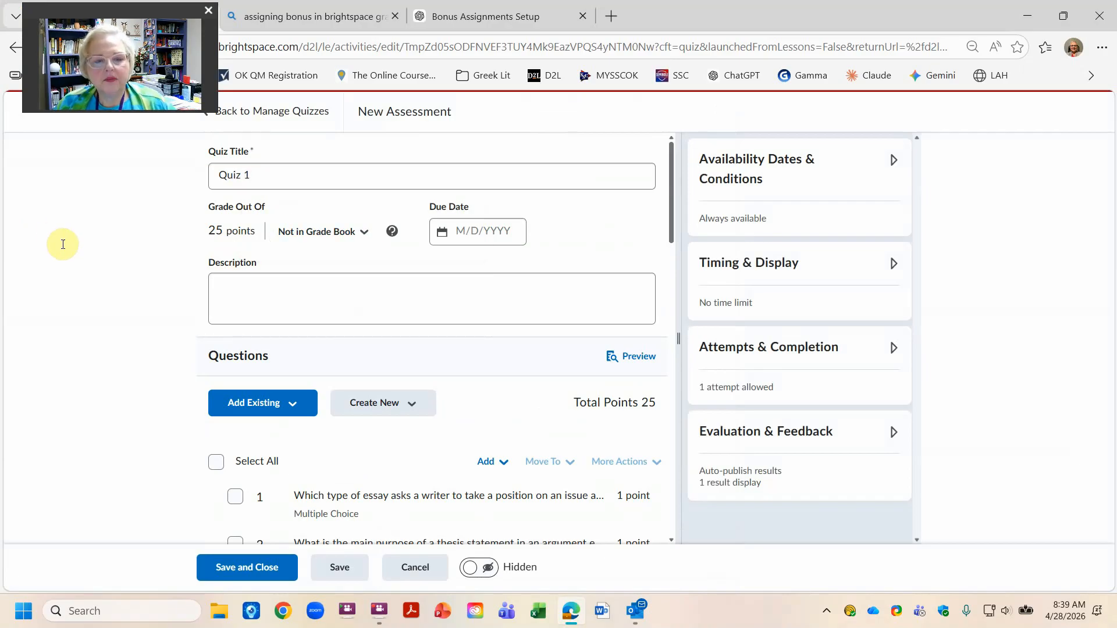
Step: Add the quiz to the grade book by creating and linking it to a new grade item
click(360, 235)
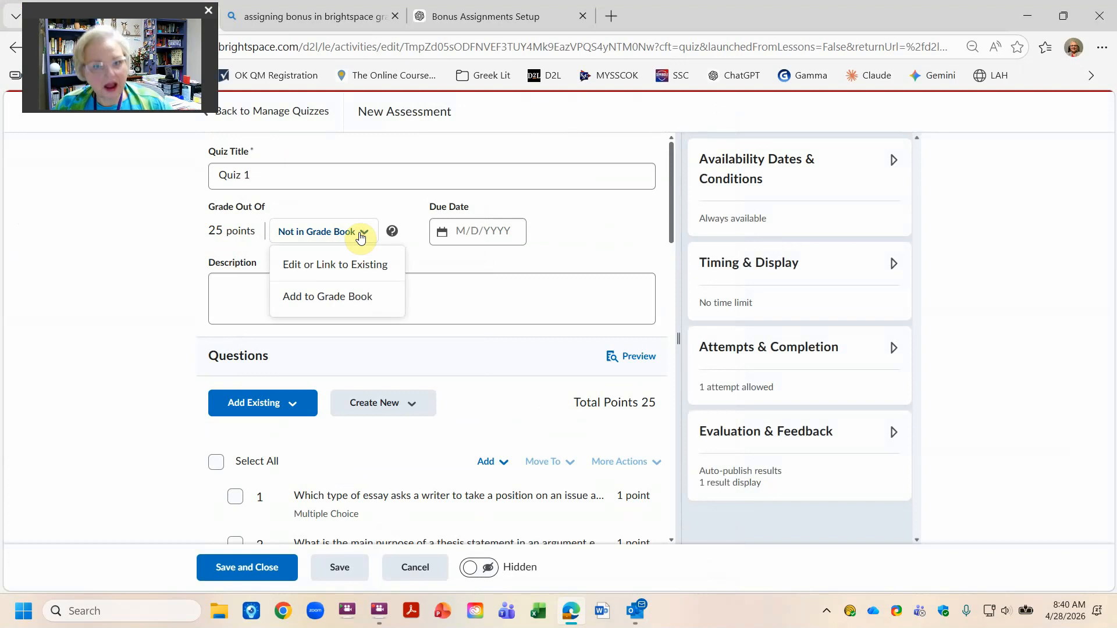
click(353, 268)
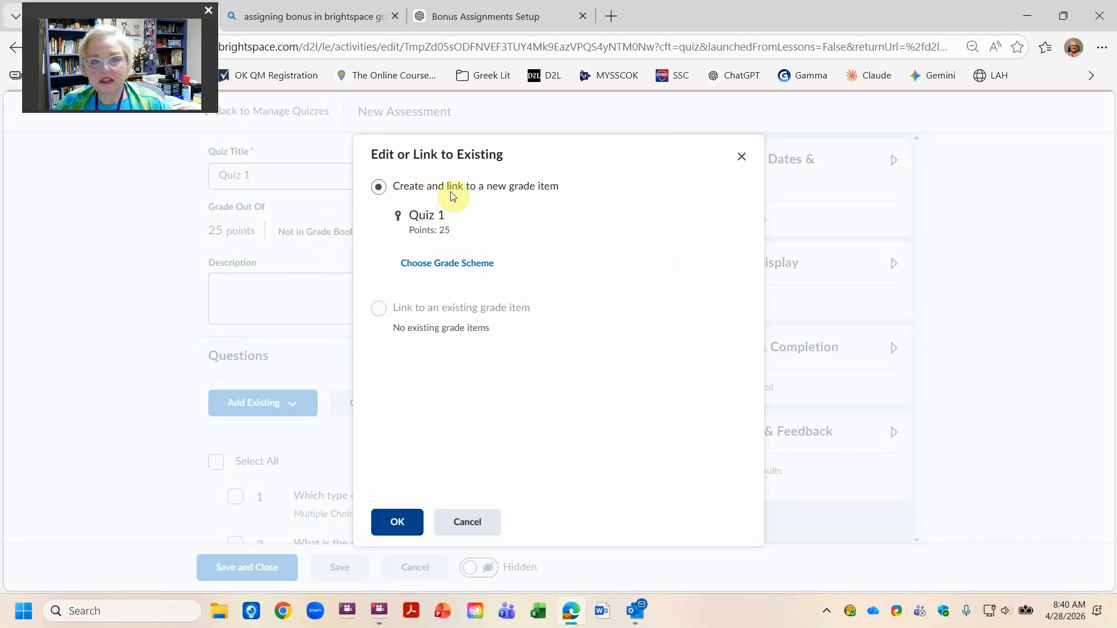
click(387, 520)
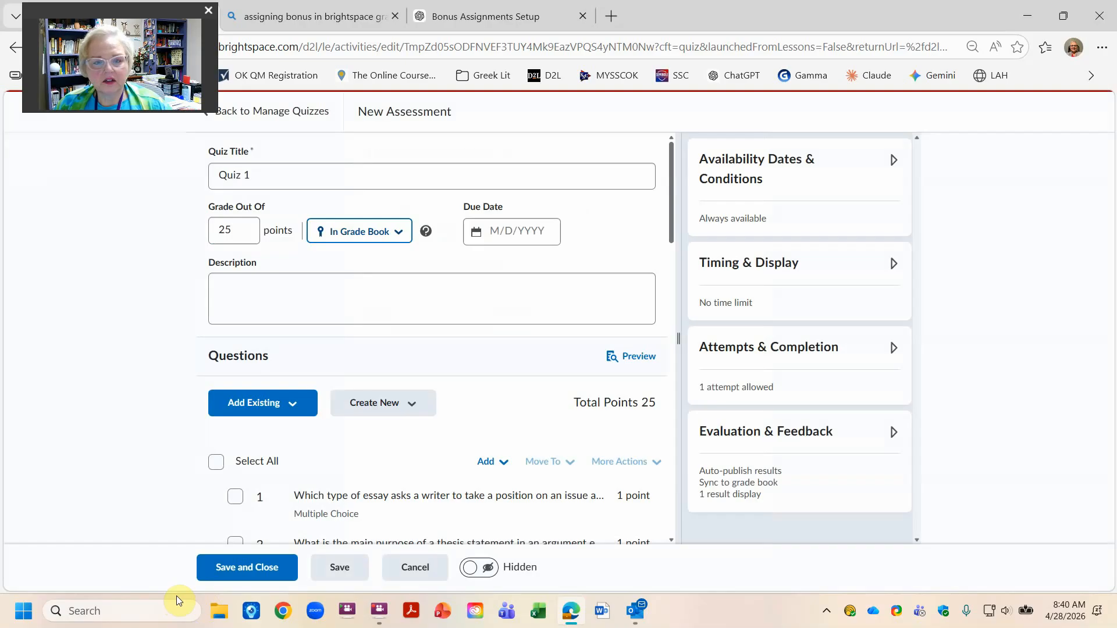
Step: Review the quiz's Evaluation & Feedback settings, make the quiz visible to learners, and save and close it
click(761, 444)
scroll(847, 461, down, 4)
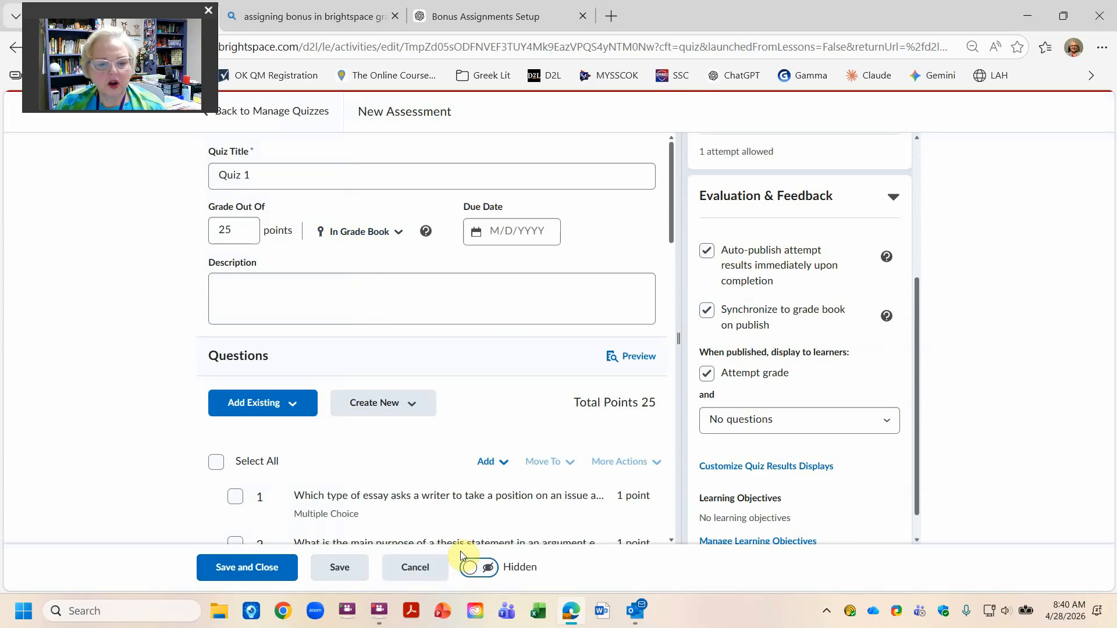
click(483, 569)
click(259, 567)
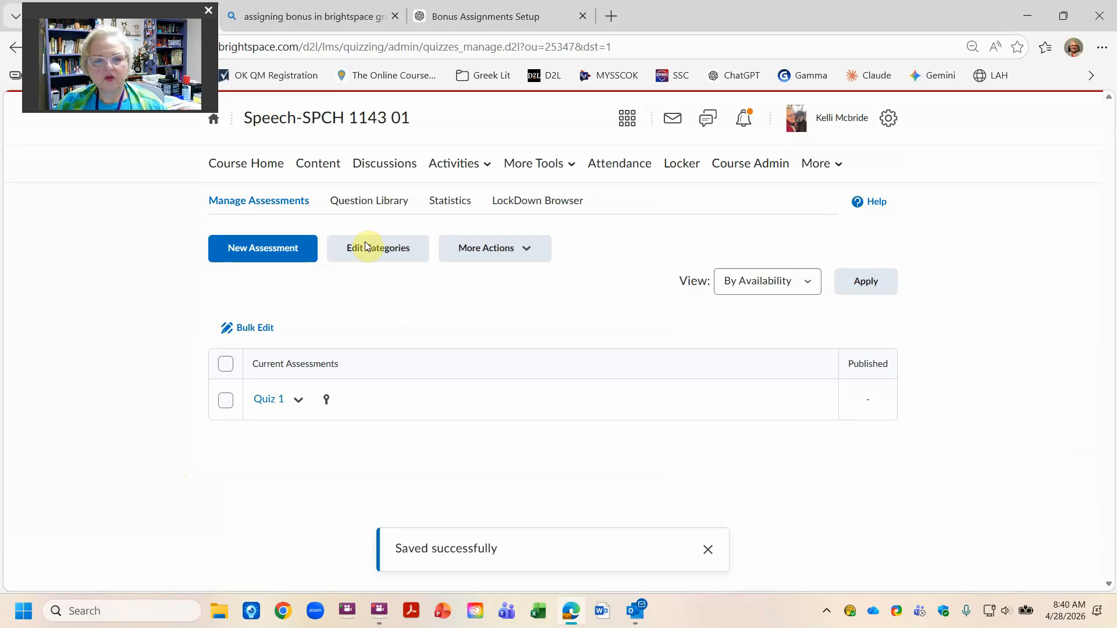
Step: Open the Grades tool for the course
click(464, 164)
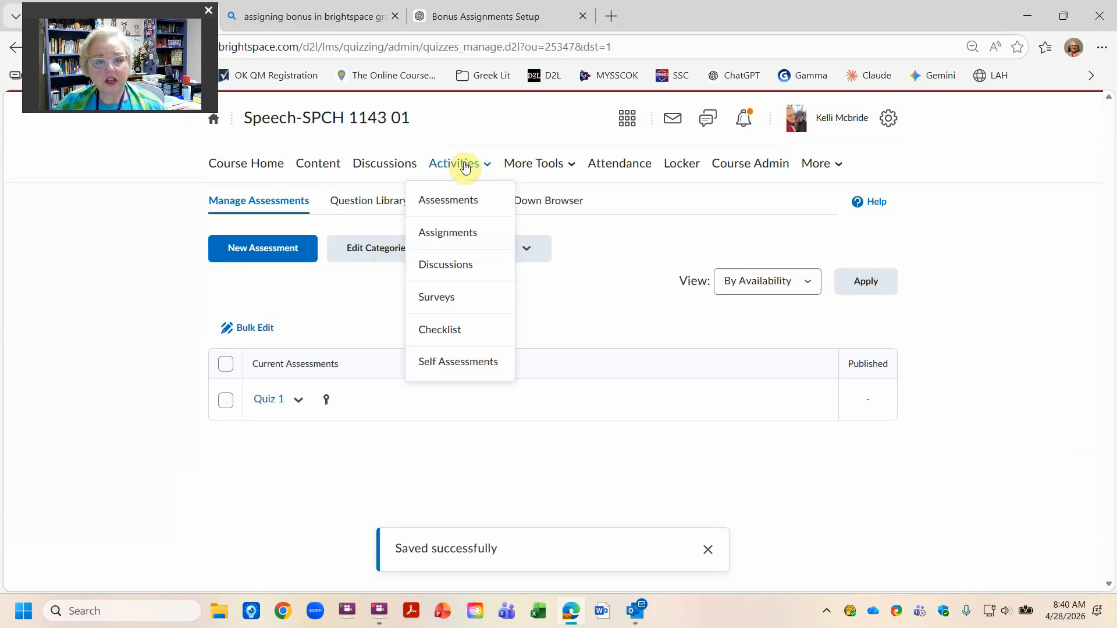
click(9, 401)
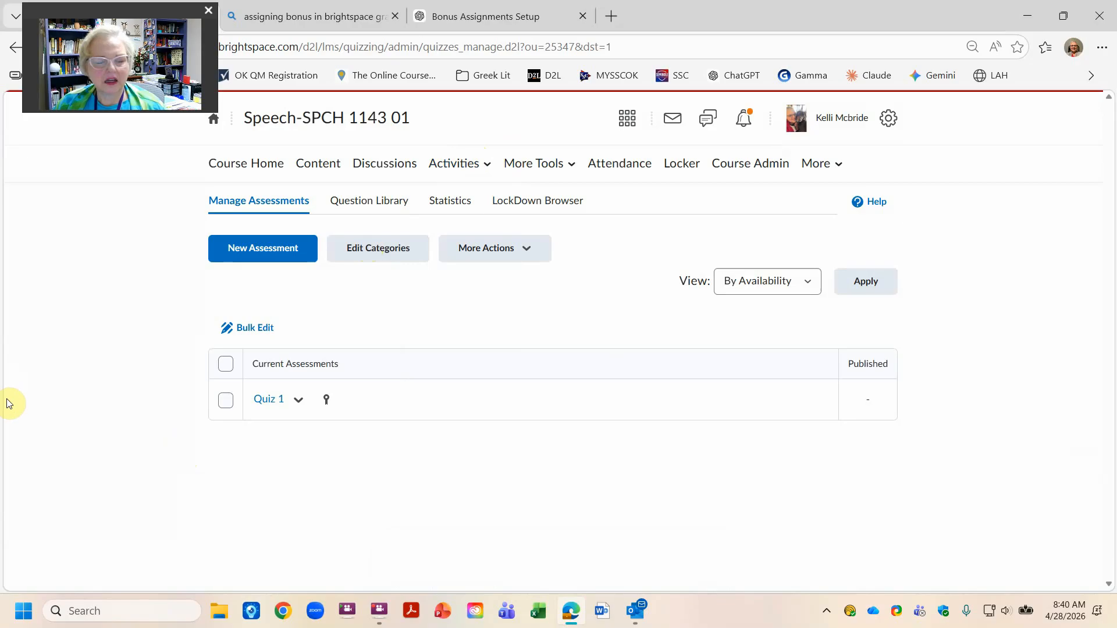
click(535, 168)
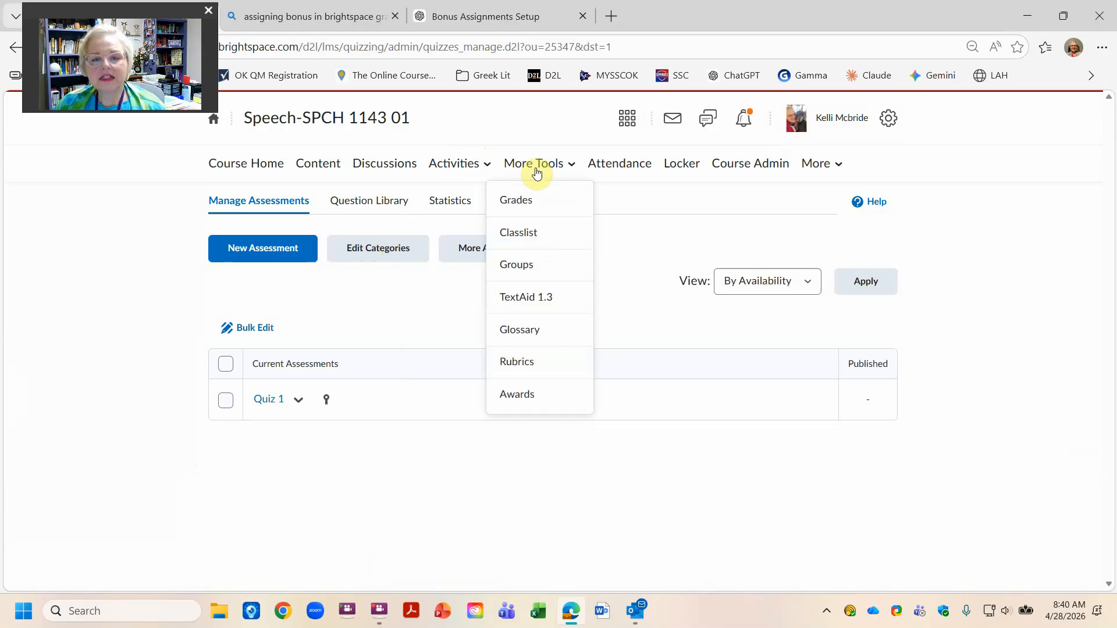
click(515, 200)
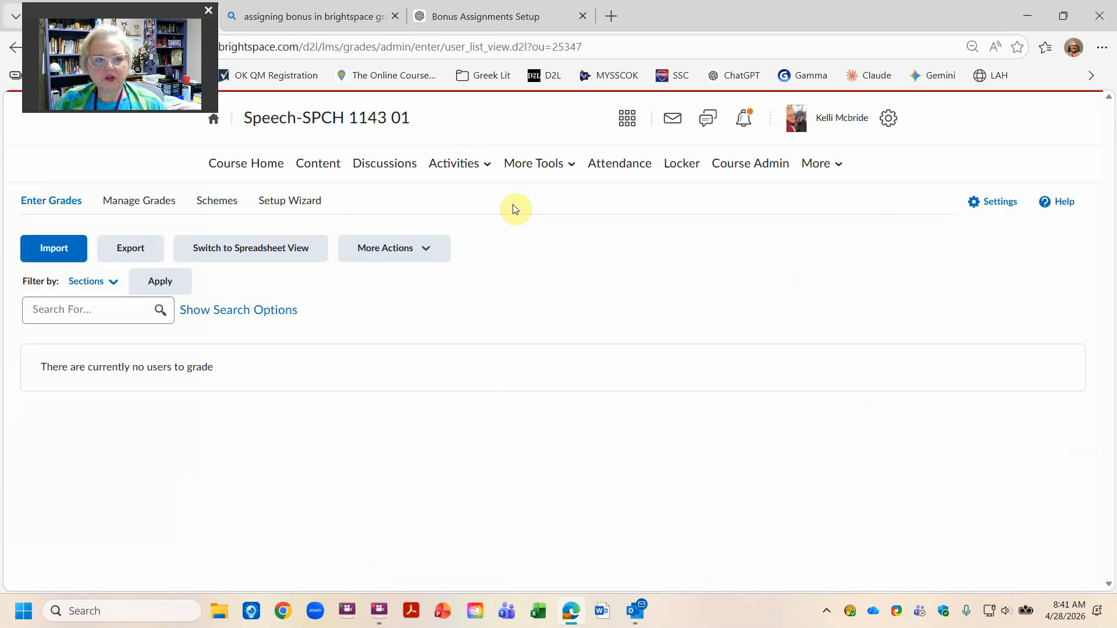
Step: Review the current grade book settings in the Setup Wizard and the personal display options, leaving the settings without saving
click(285, 201)
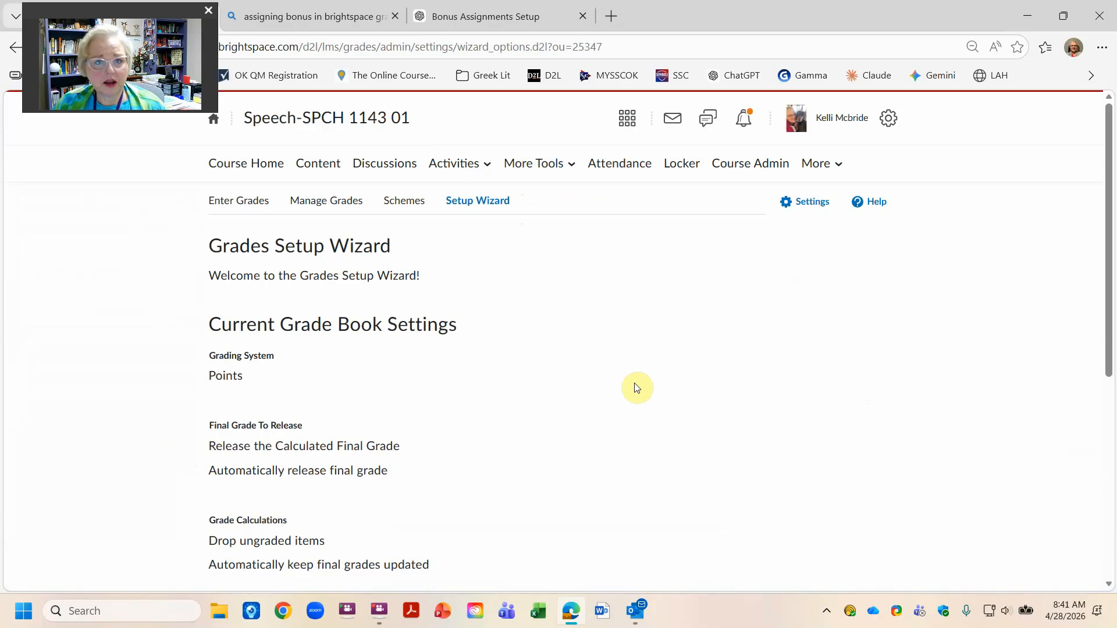
scroll(635, 387, down, 5)
scroll(636, 388, up, 4)
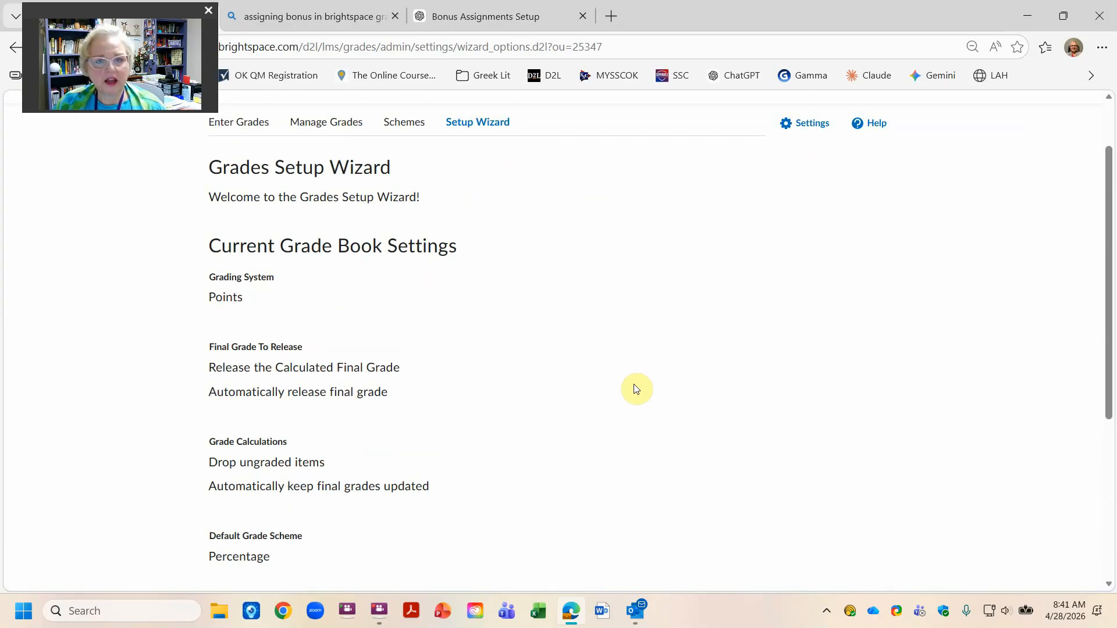
click(814, 125)
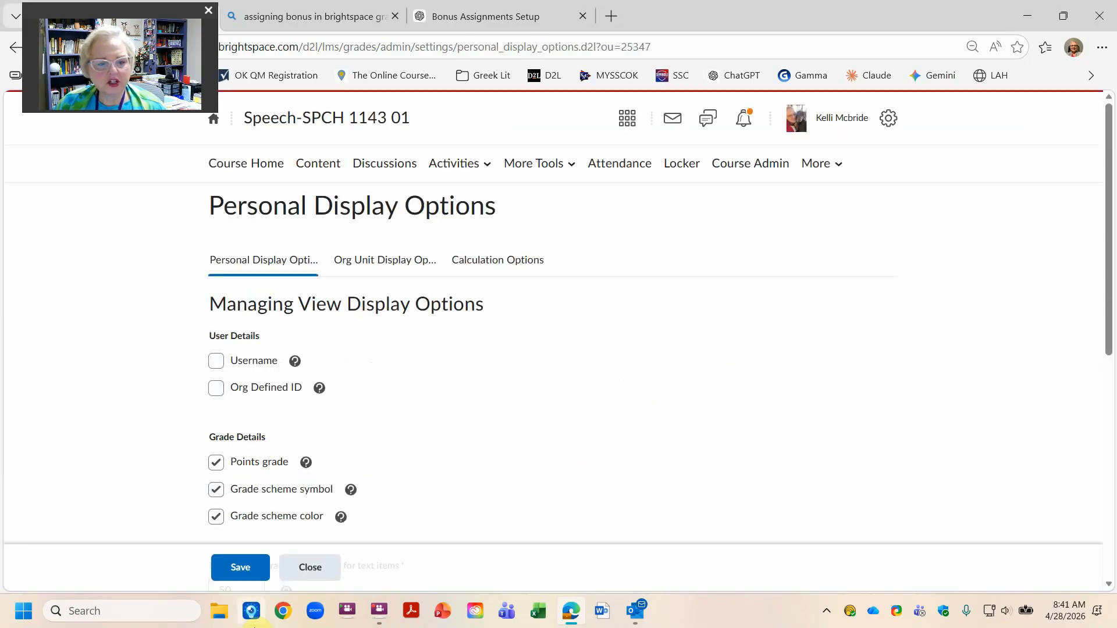
click(305, 565)
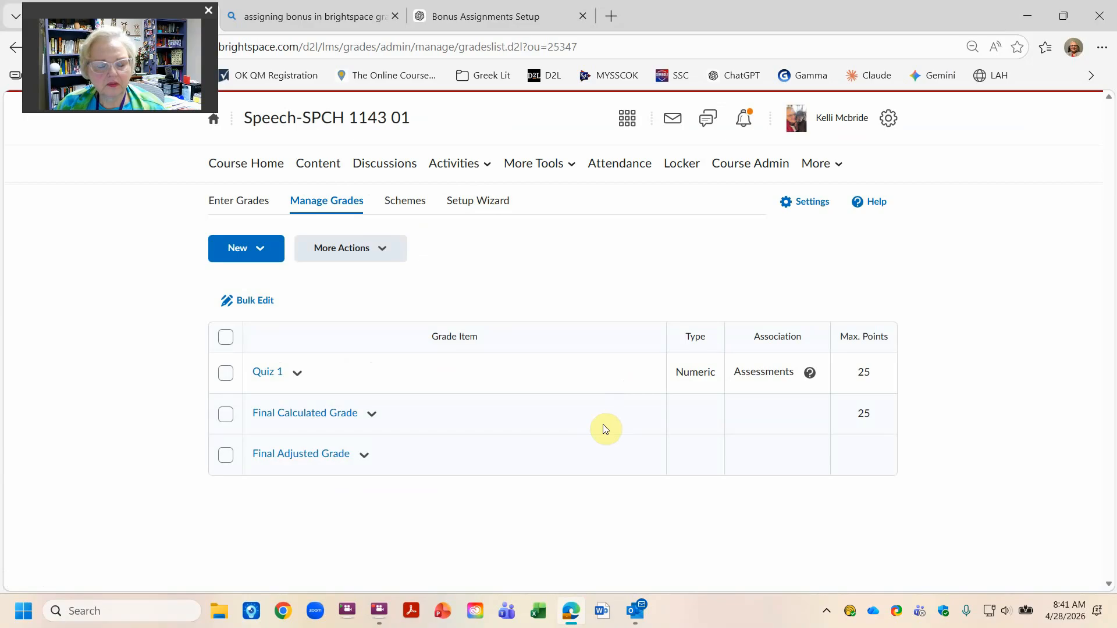
Step: Start the Grades Setup Wizard, choose Weighted as the grading system, and continue to the final grade release options
click(467, 208)
scroll(386, 469, down, 5)
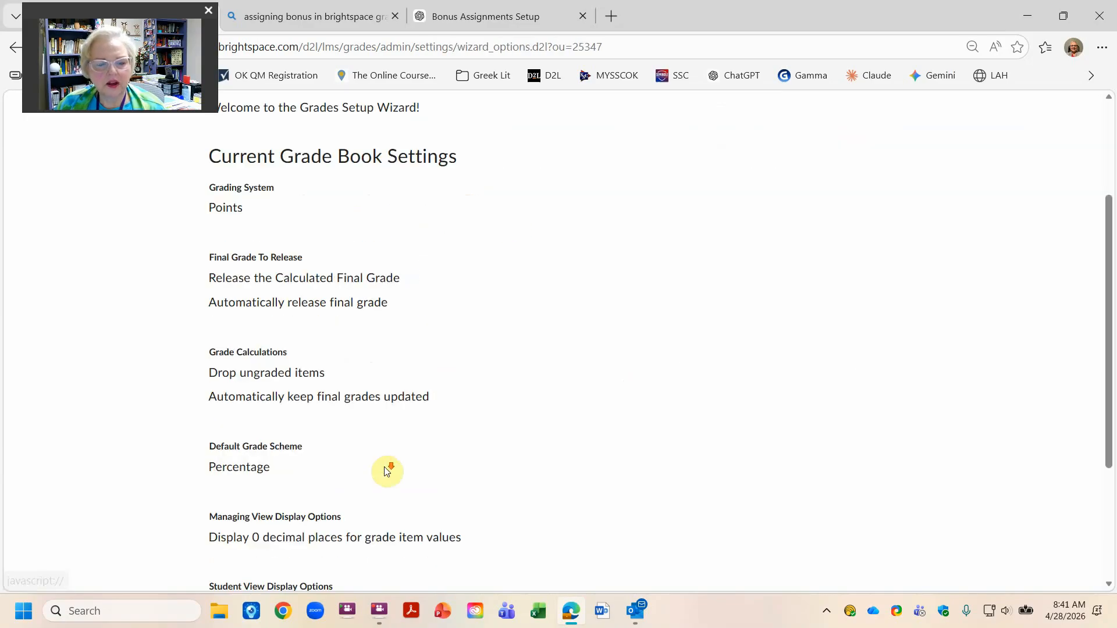
click(238, 584)
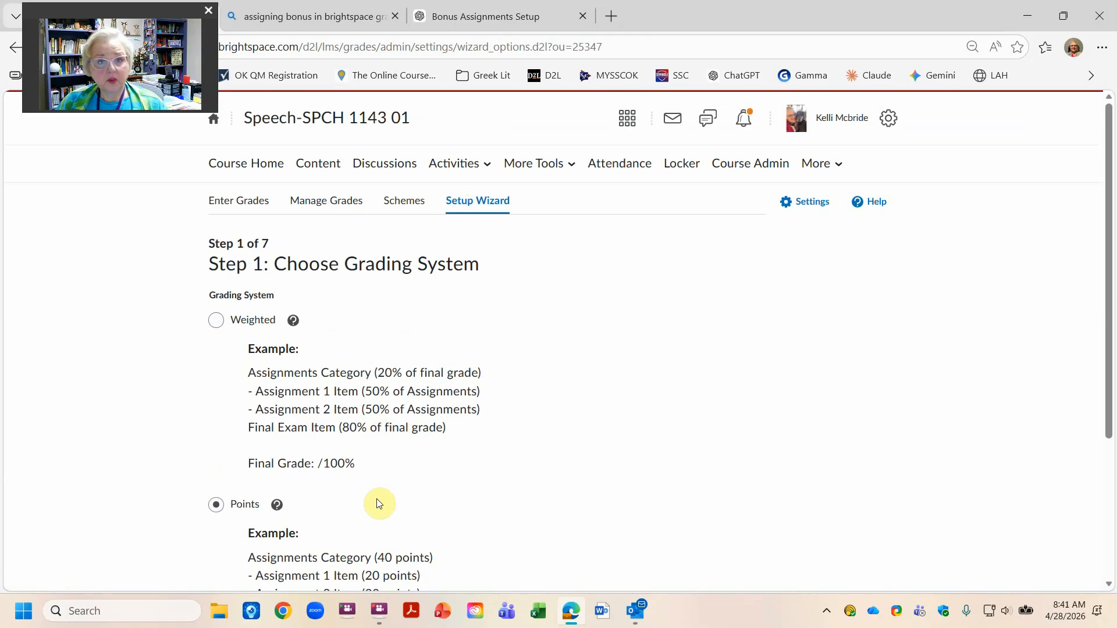
click(215, 323)
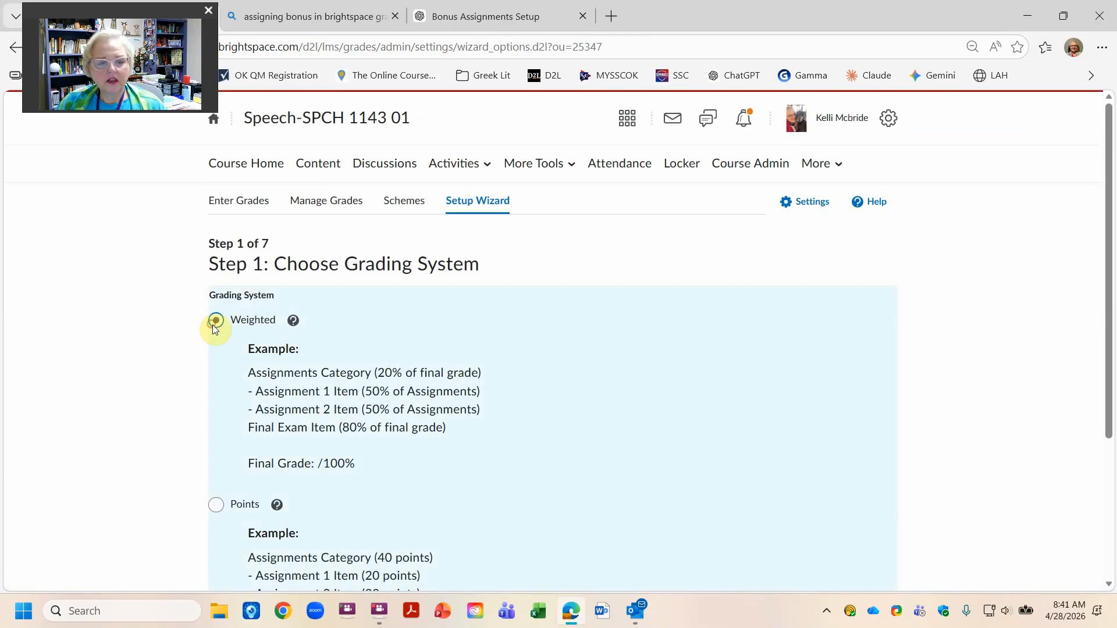
scroll(145, 429, down, 3)
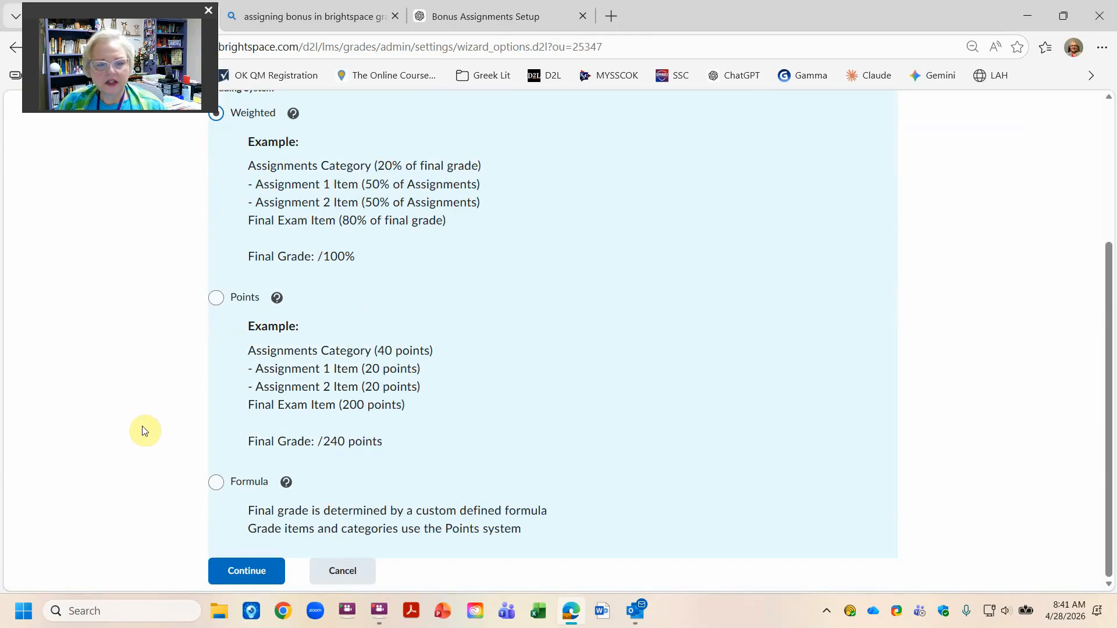
click(225, 570)
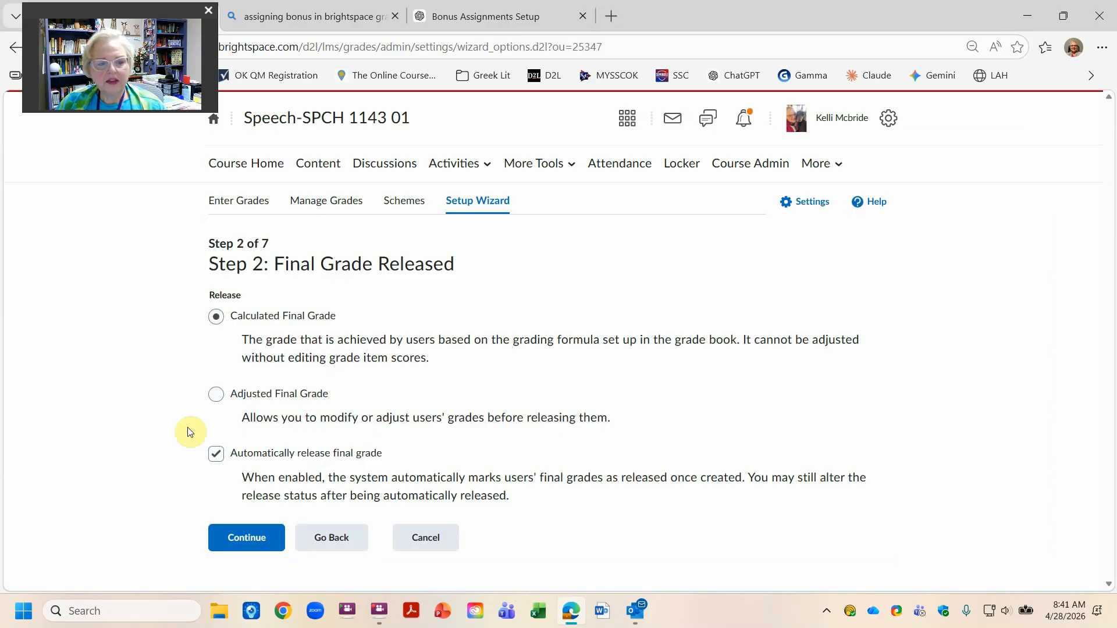
click(221, 395)
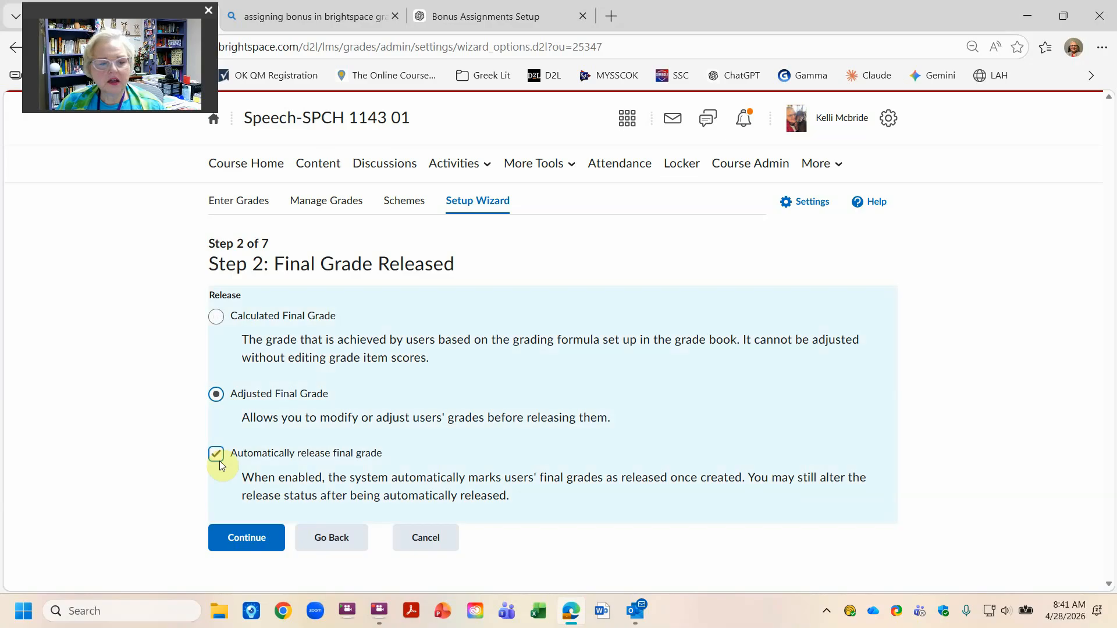
click(215, 454)
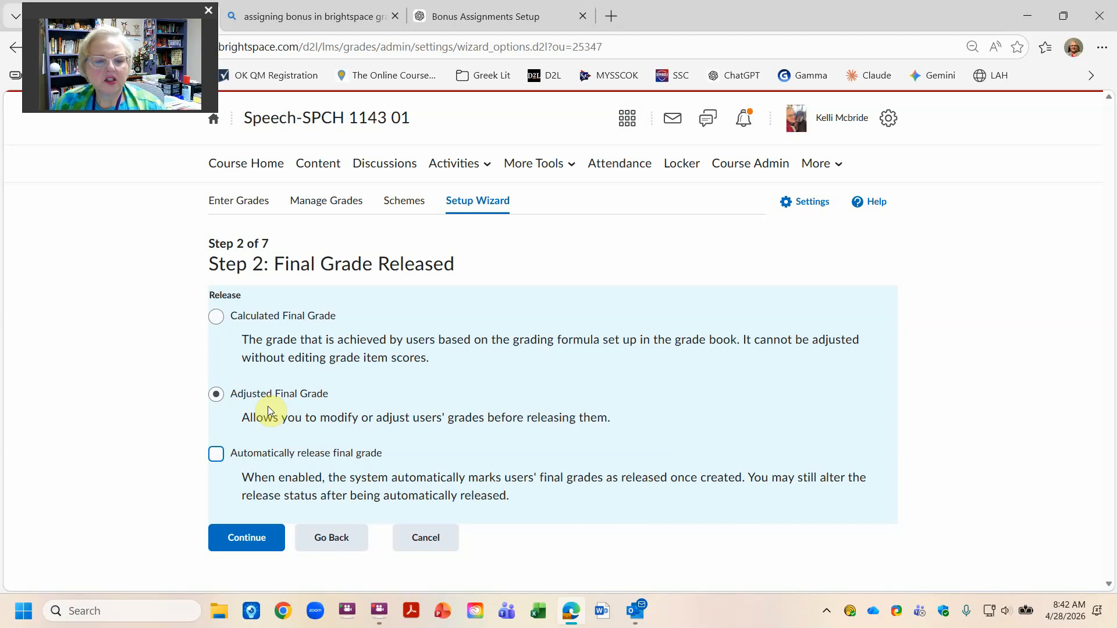
click(216, 316)
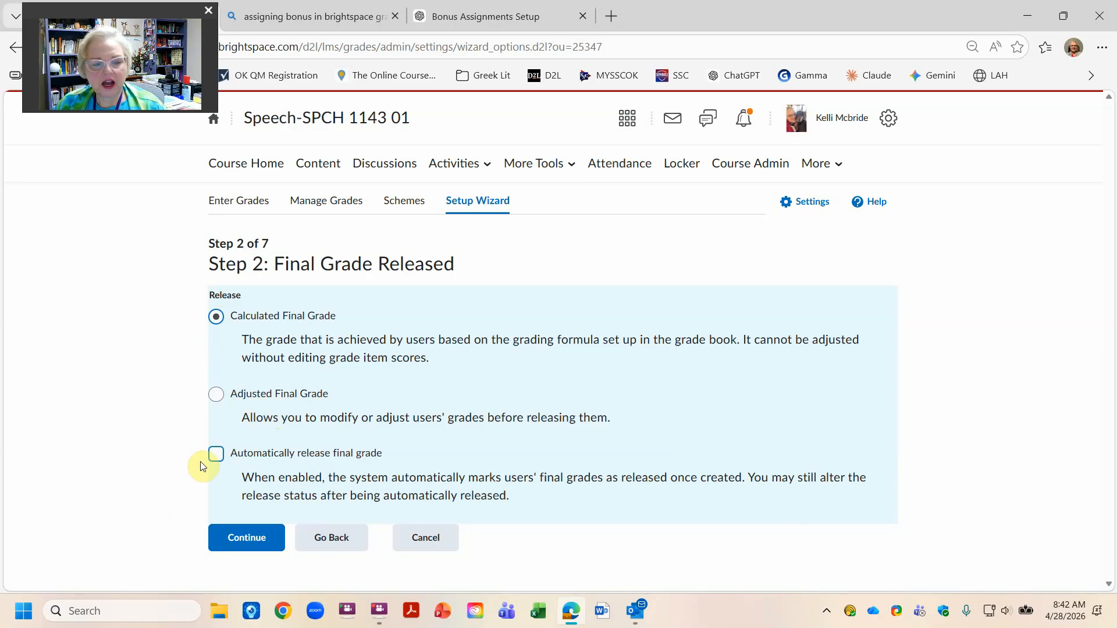
click(216, 453)
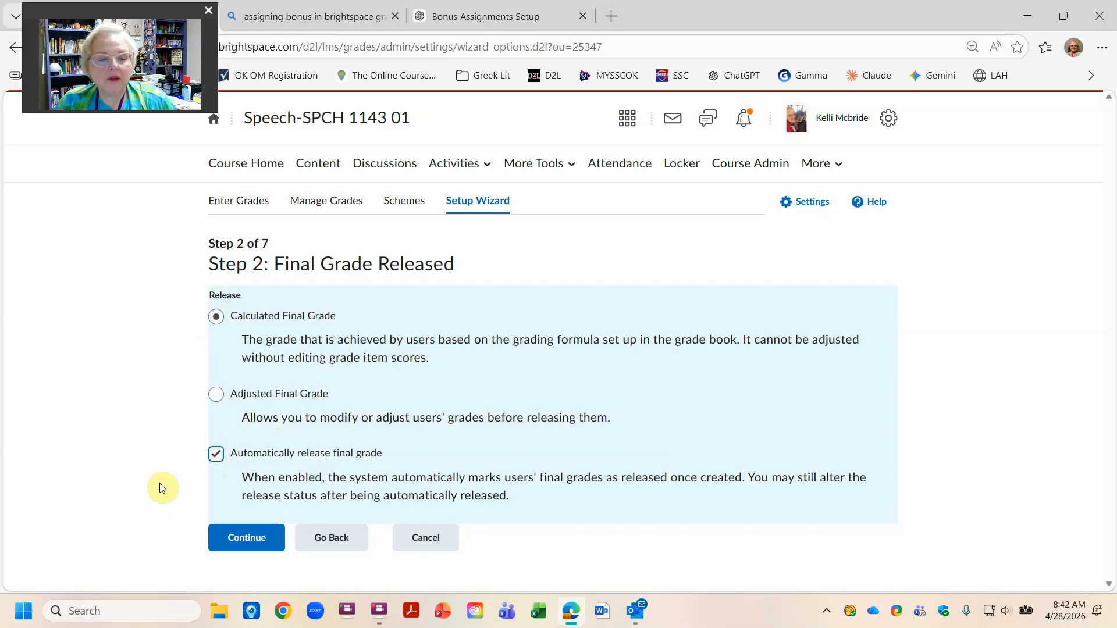
Step: Accept the automatically released Calculated Final Grade, Drop ungraded items and the Percentage scheme, continuing to the managing view display options
click(251, 537)
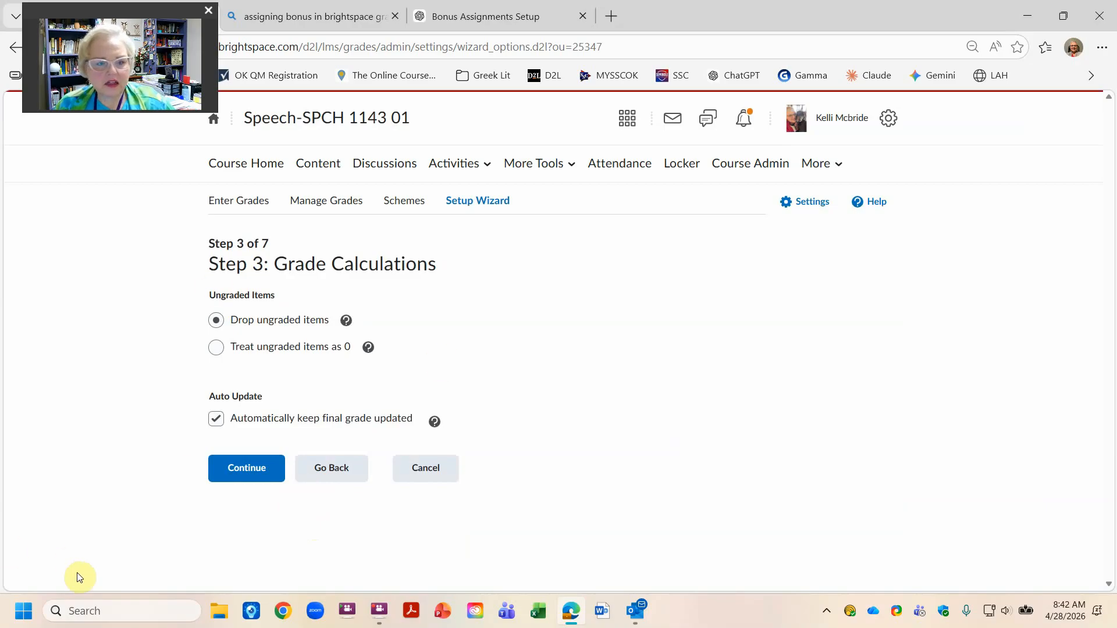
click(256, 467)
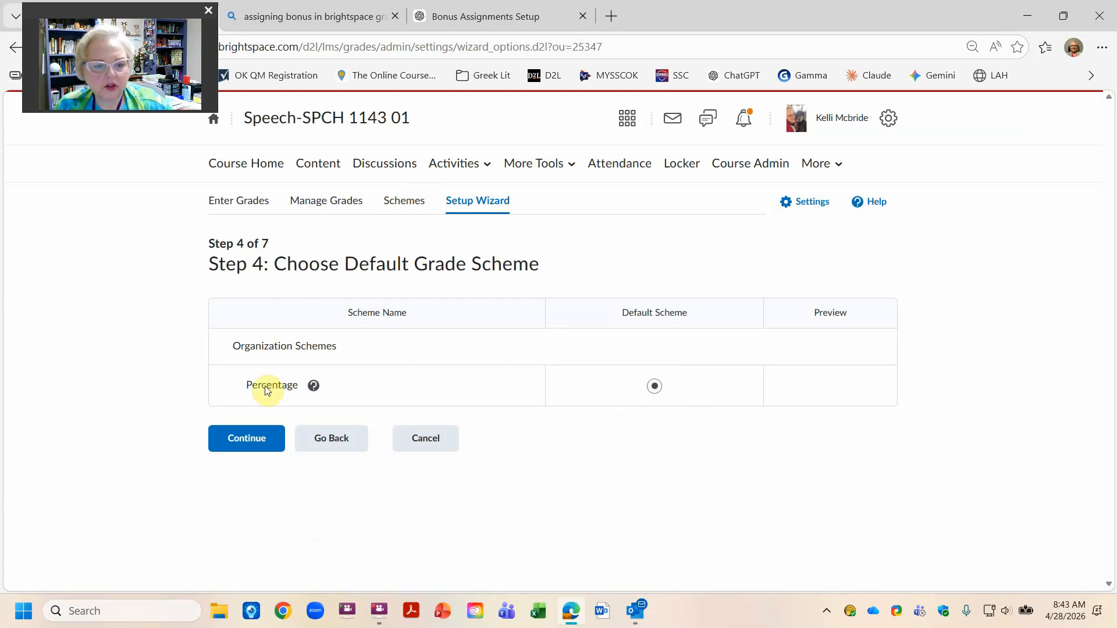
click(251, 437)
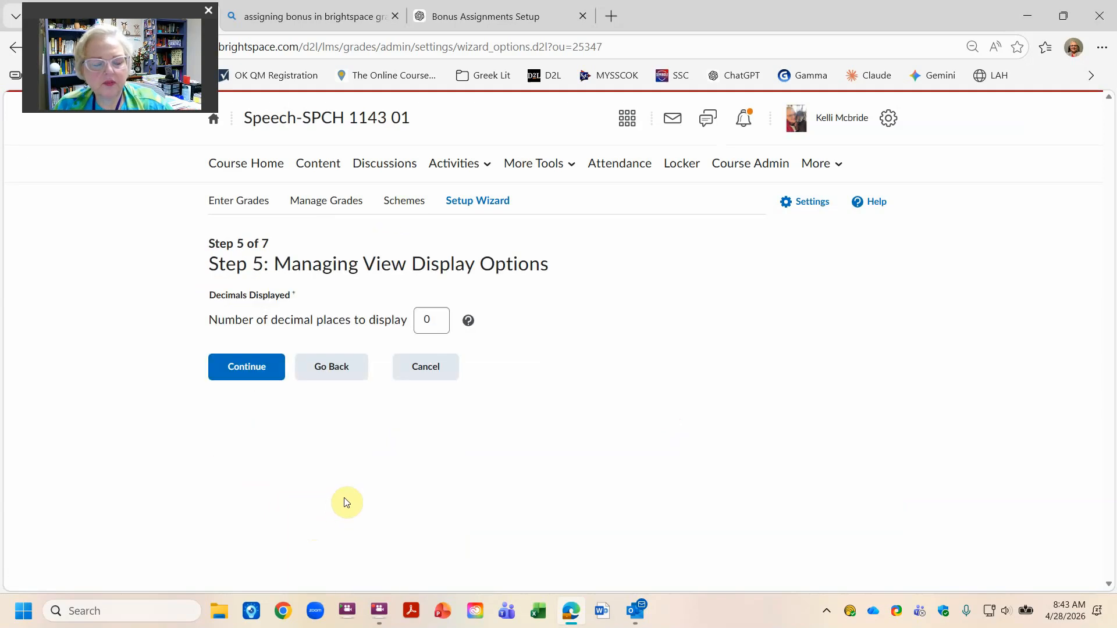
Step: Try 2 decimal places for the managing view, set the number back to 0, and continue to the student view options
double_click(432, 319)
text(20)
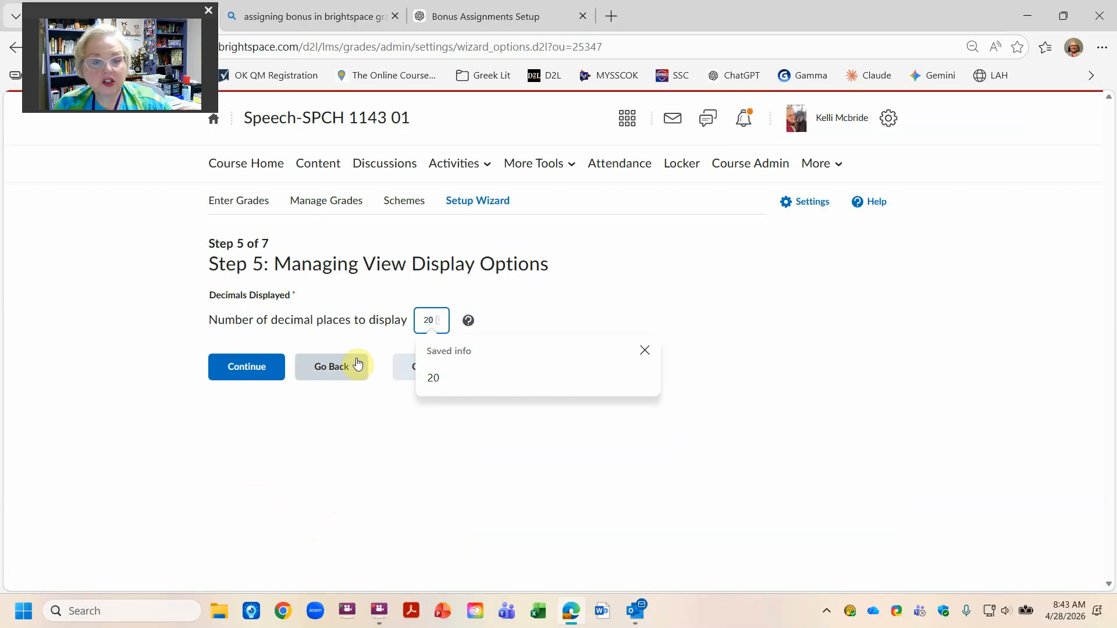
click(304, 577)
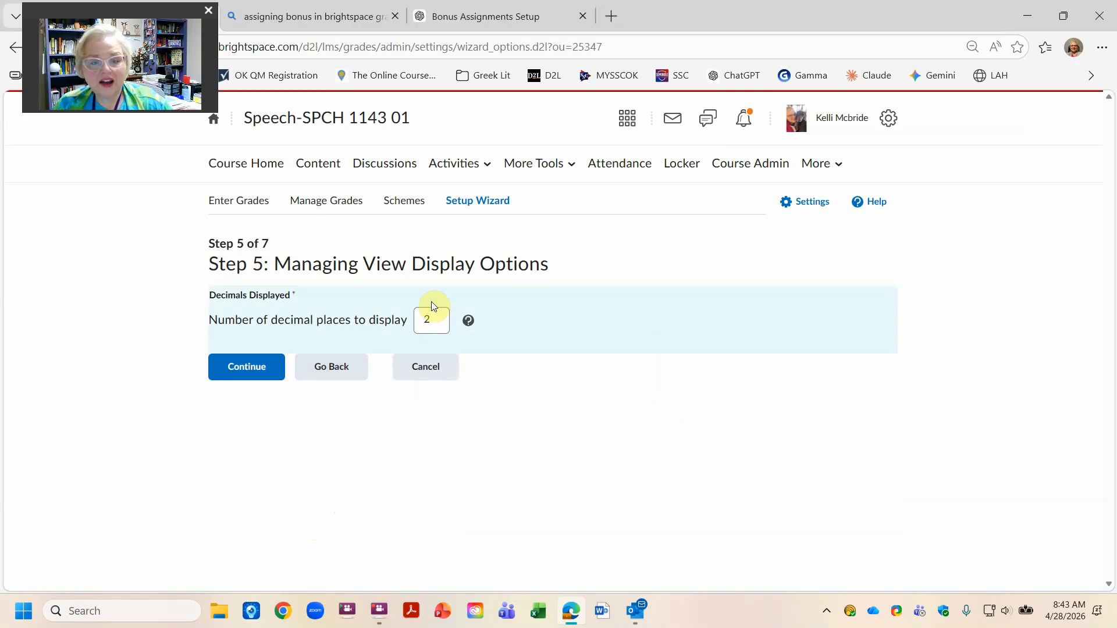
click(430, 320)
text(0)
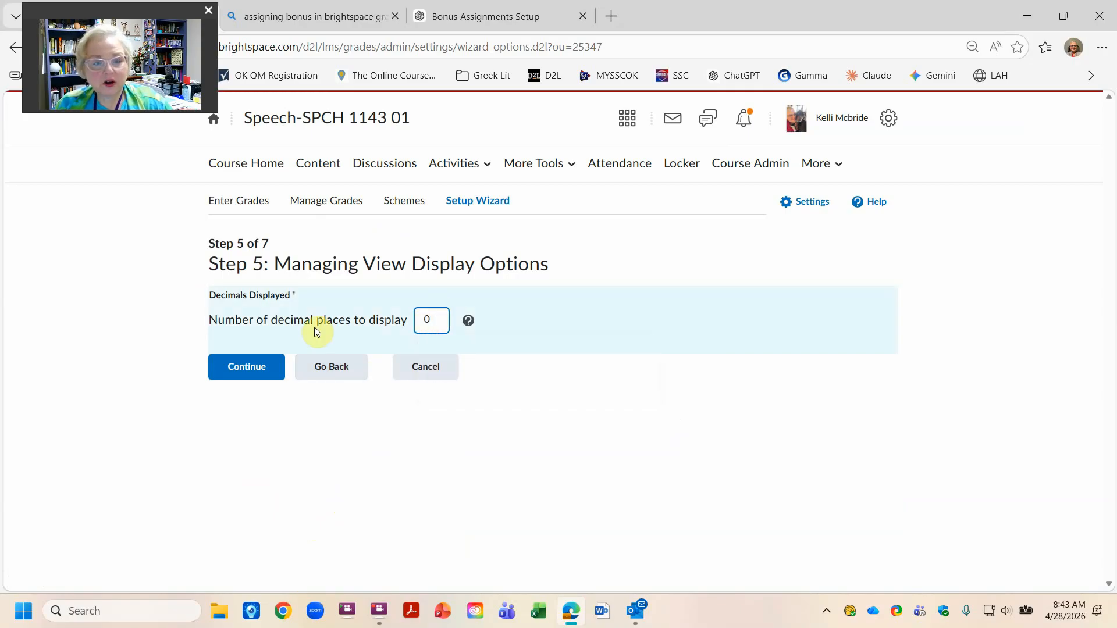
click(222, 366)
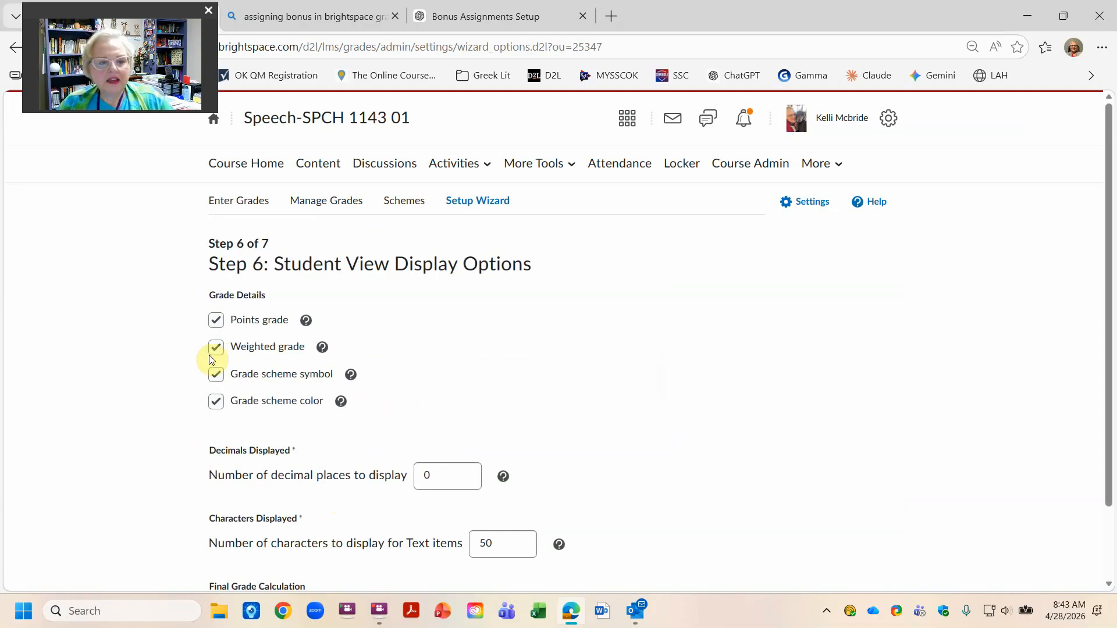
Step: Turn off Points grade and Grade scheme color in the student view and set its number of decimal places to 2
click(215, 320)
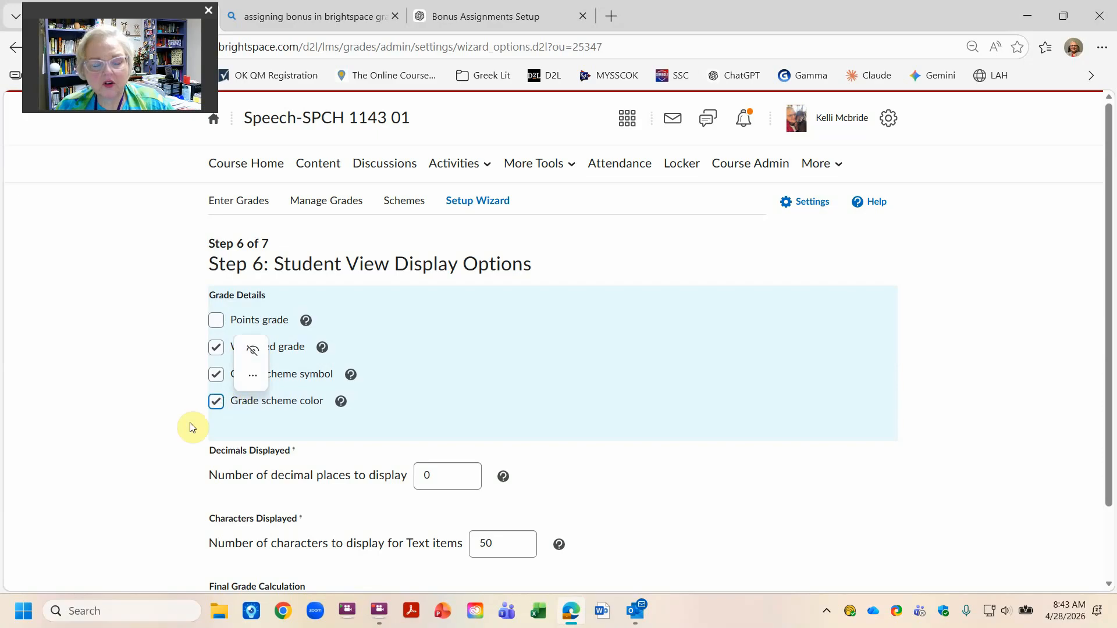
click(217, 404)
click(217, 404)
click(446, 476)
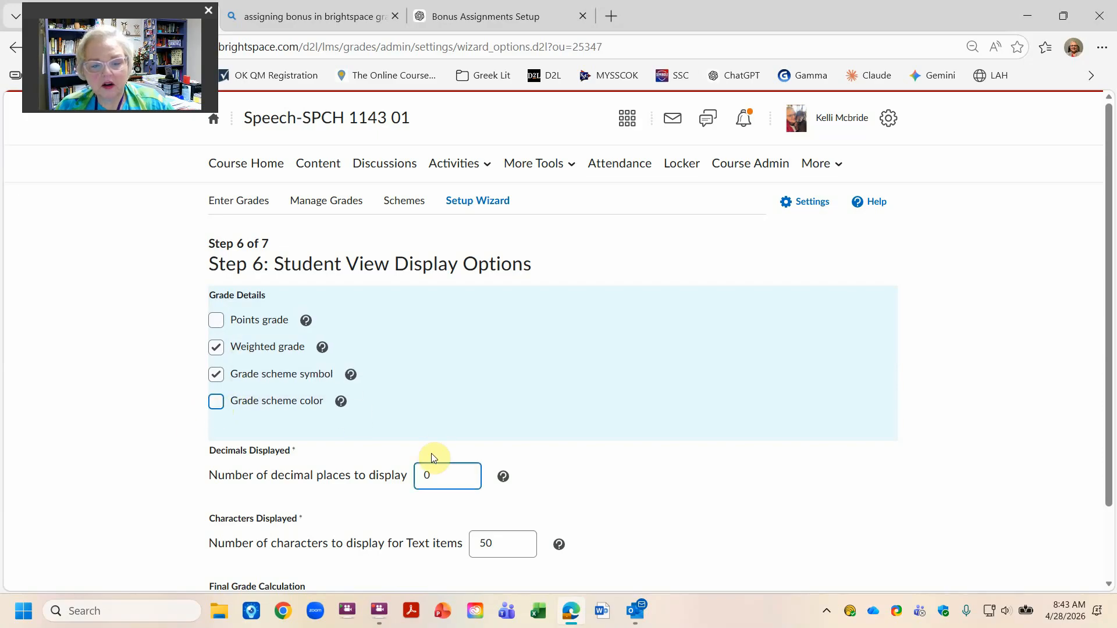
text(2)
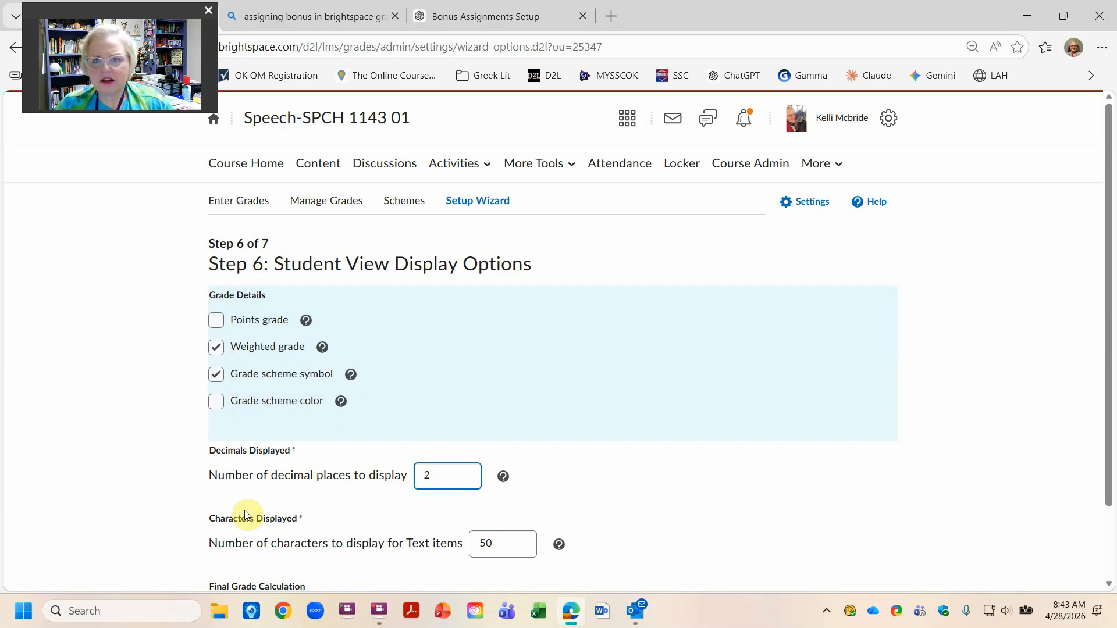
scroll(656, 419, down, 2)
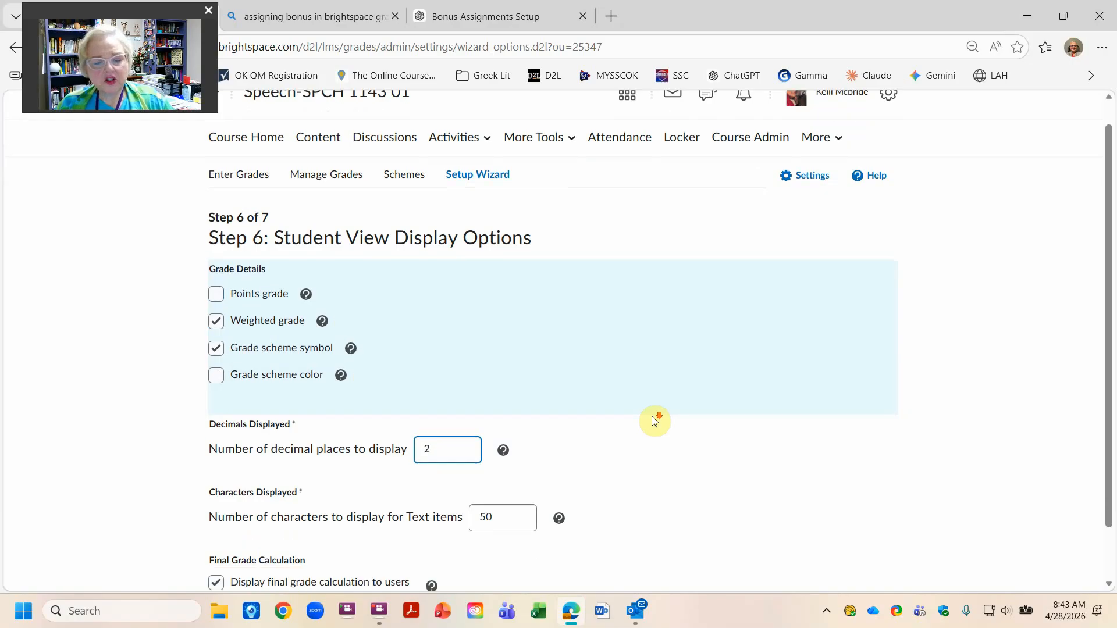
scroll(655, 420, up, 2)
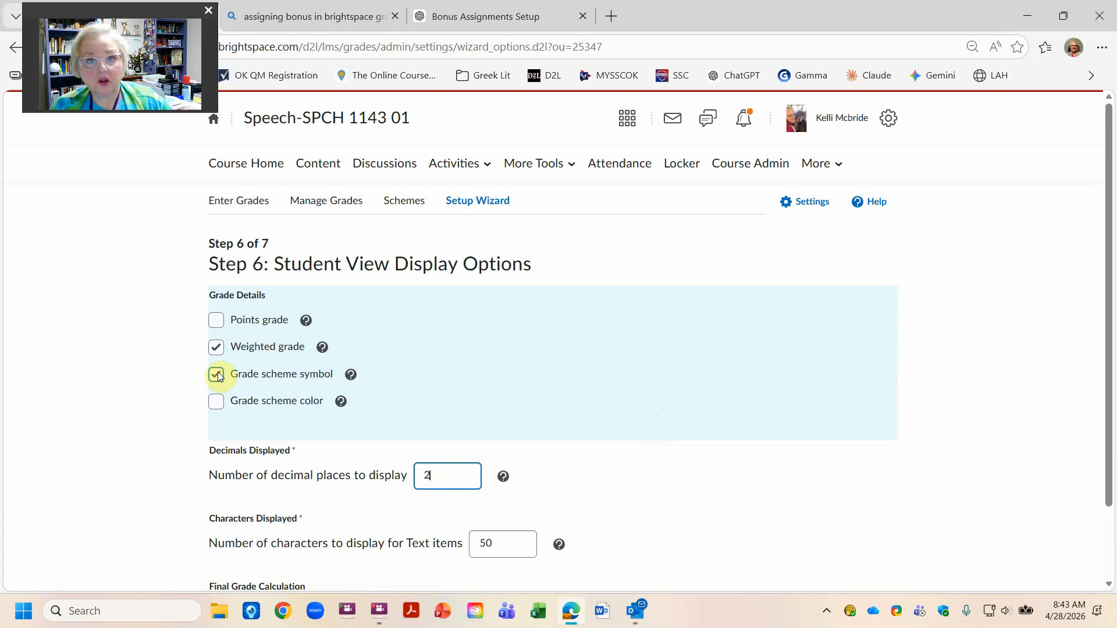
Step: Turn Points grade and Grade scheme color back on in the student view and reset its decimal places to 0
drag(395, 264, 267, 278)
click(218, 322)
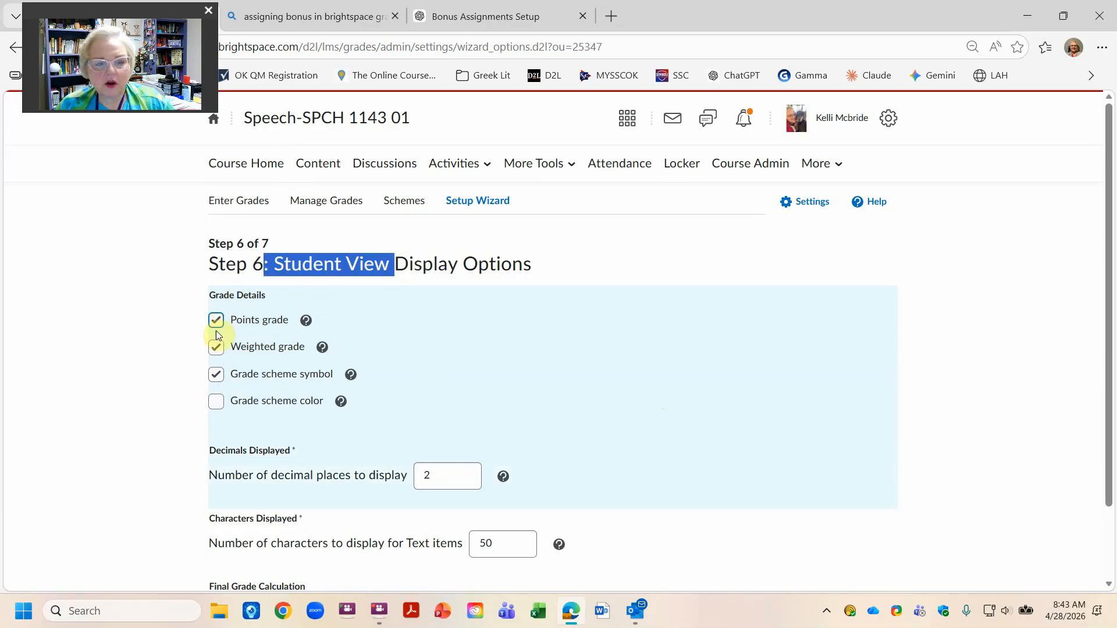
click(221, 402)
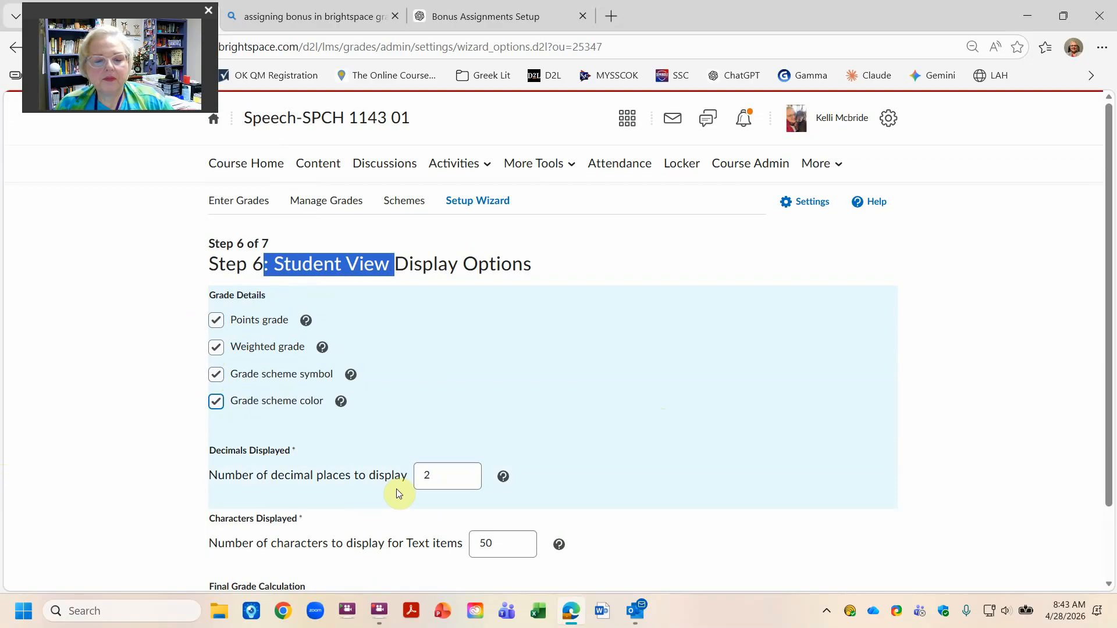
double_click(442, 475)
text(0)
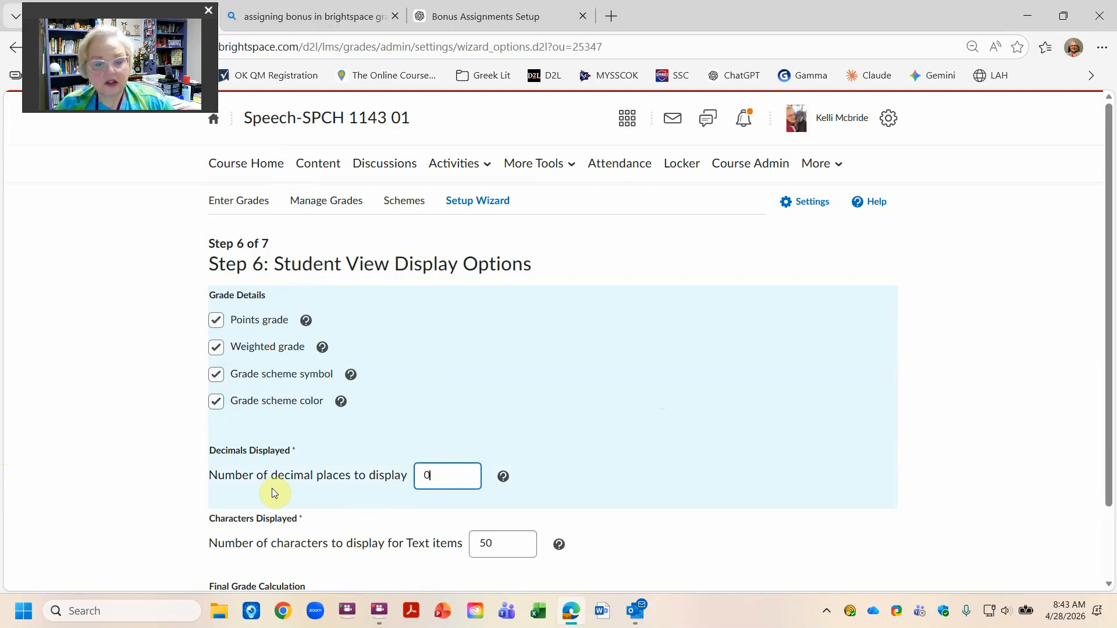
Step: Keep the final grade calculation displayed to users and finish the Grades Setup Wizard
scroll(271, 488, down, 2)
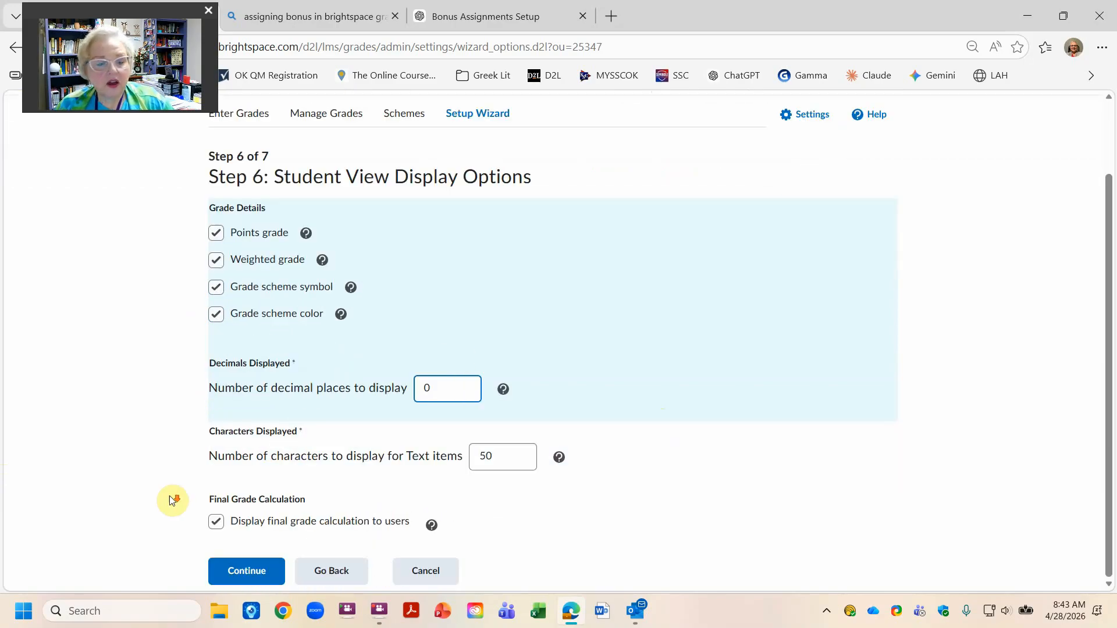
click(217, 522)
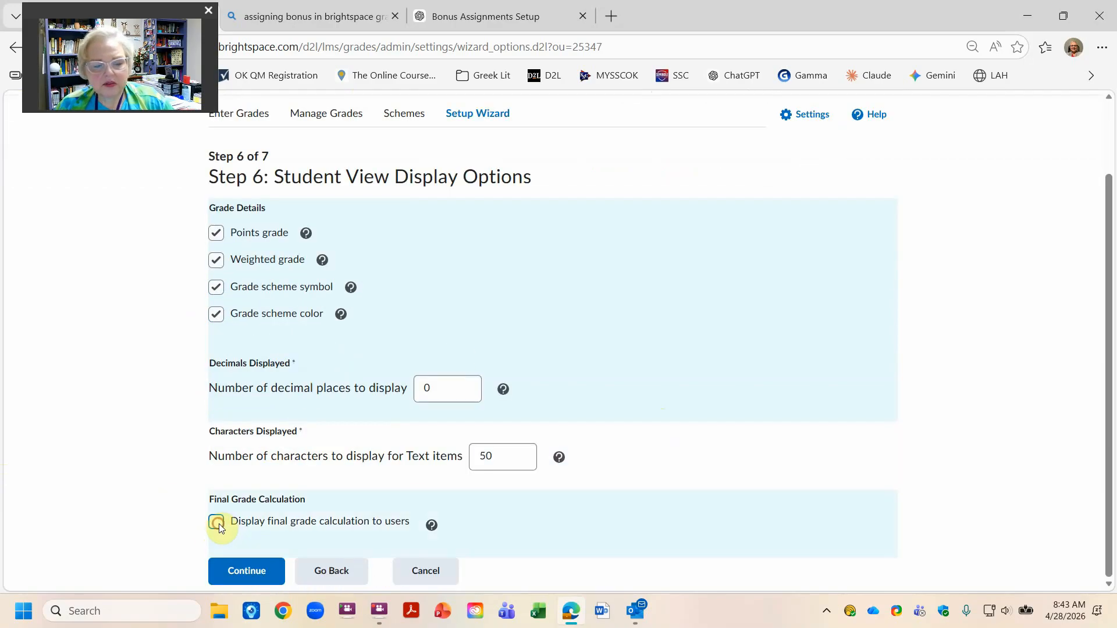
click(238, 569)
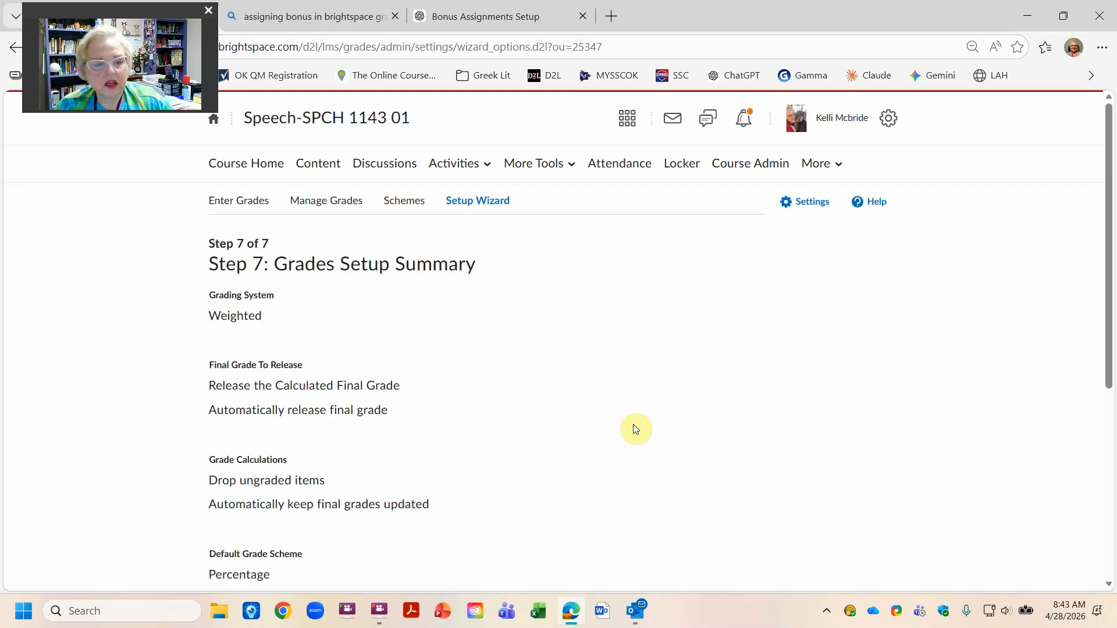
scroll(635, 430, down, 5)
click(239, 571)
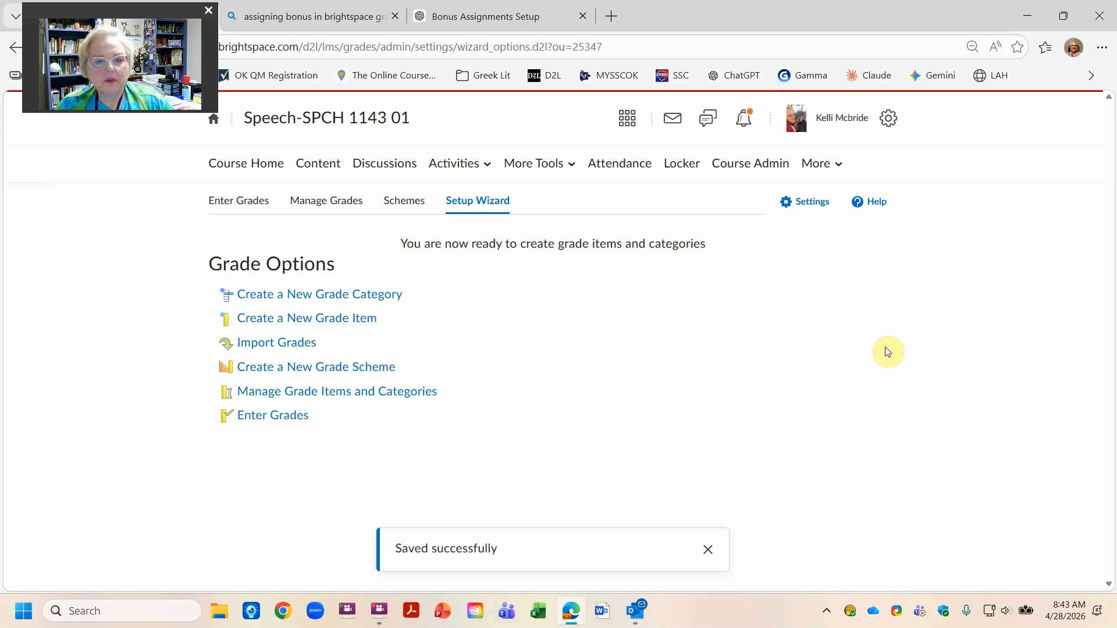
Step: In the grade book's personal display options, switch Points grade and Grade scheme color off and back on, and save the options
click(815, 210)
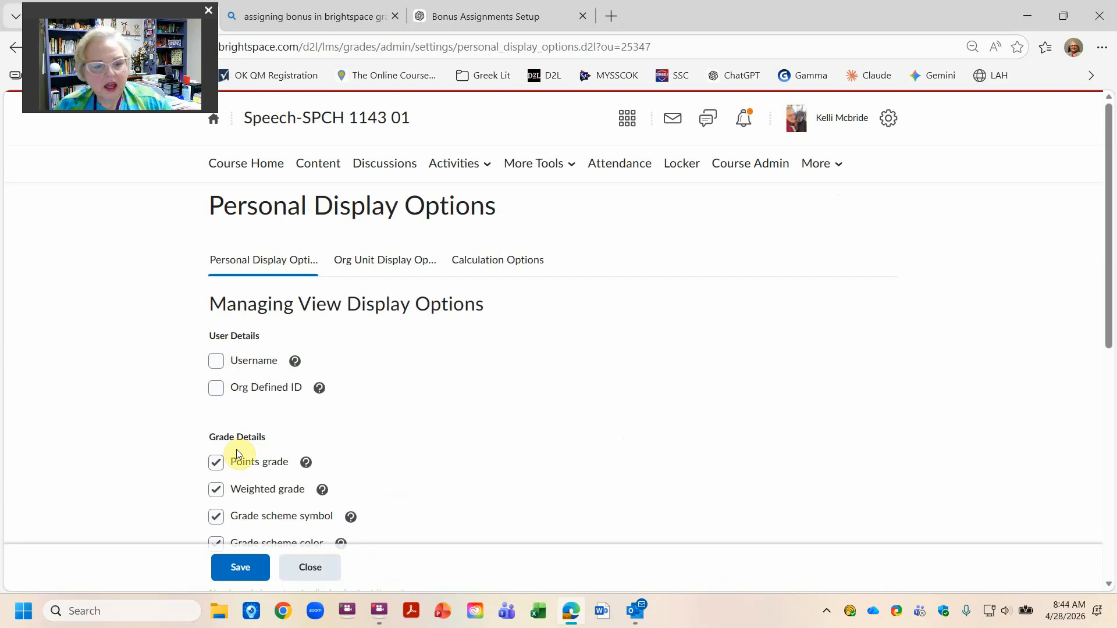
click(216, 463)
scroll(125, 481, down, 4)
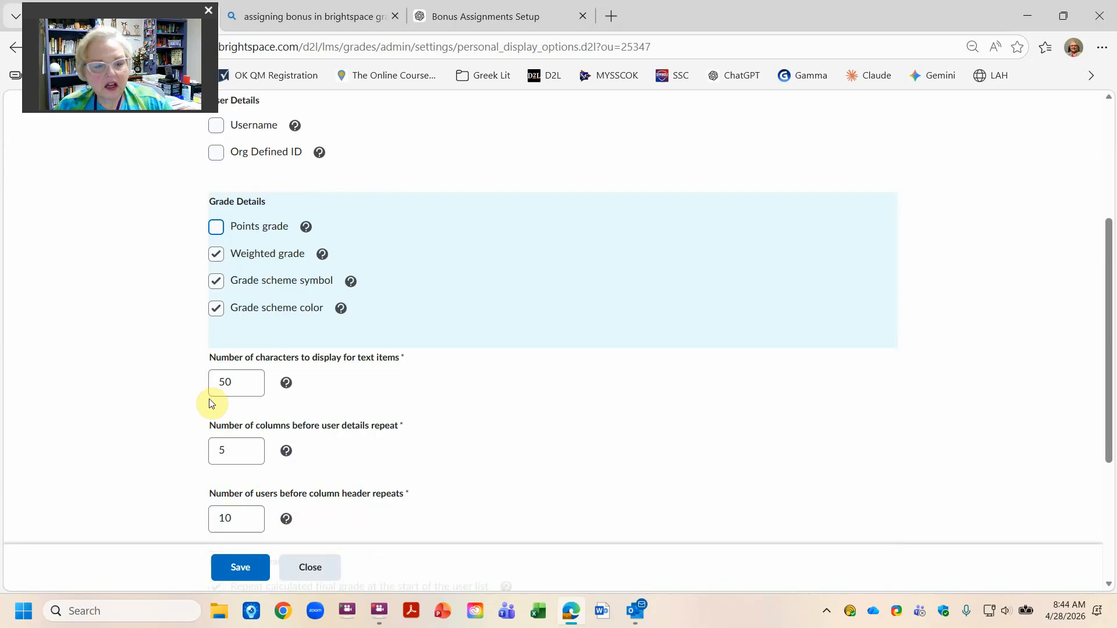
click(216, 308)
scroll(118, 392, up, 1)
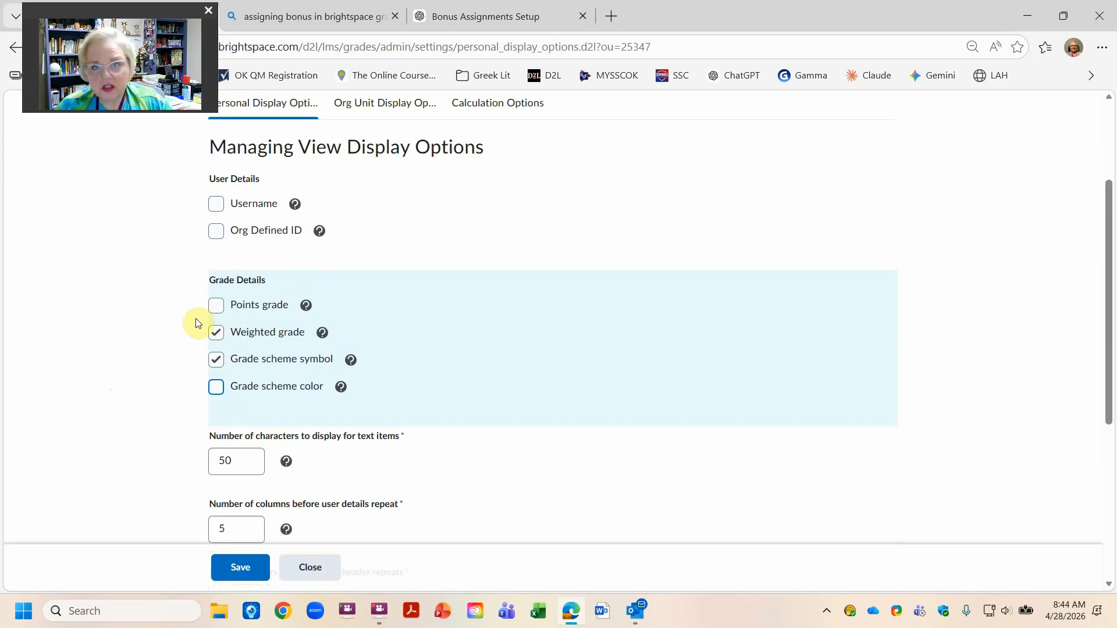
click(217, 388)
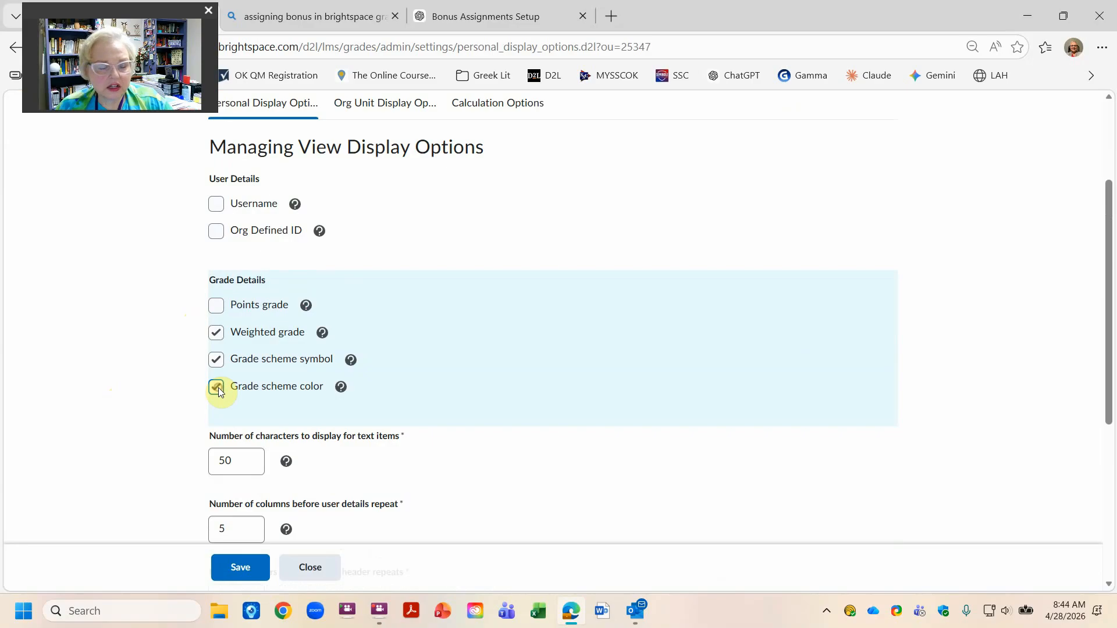
click(217, 307)
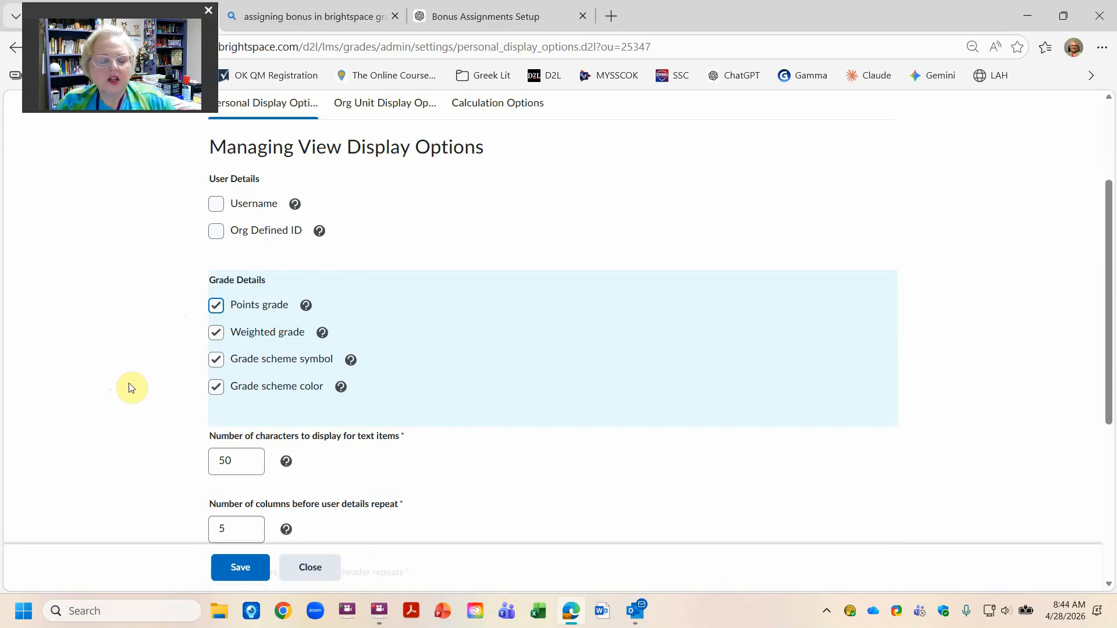
scroll(261, 307, down, 5)
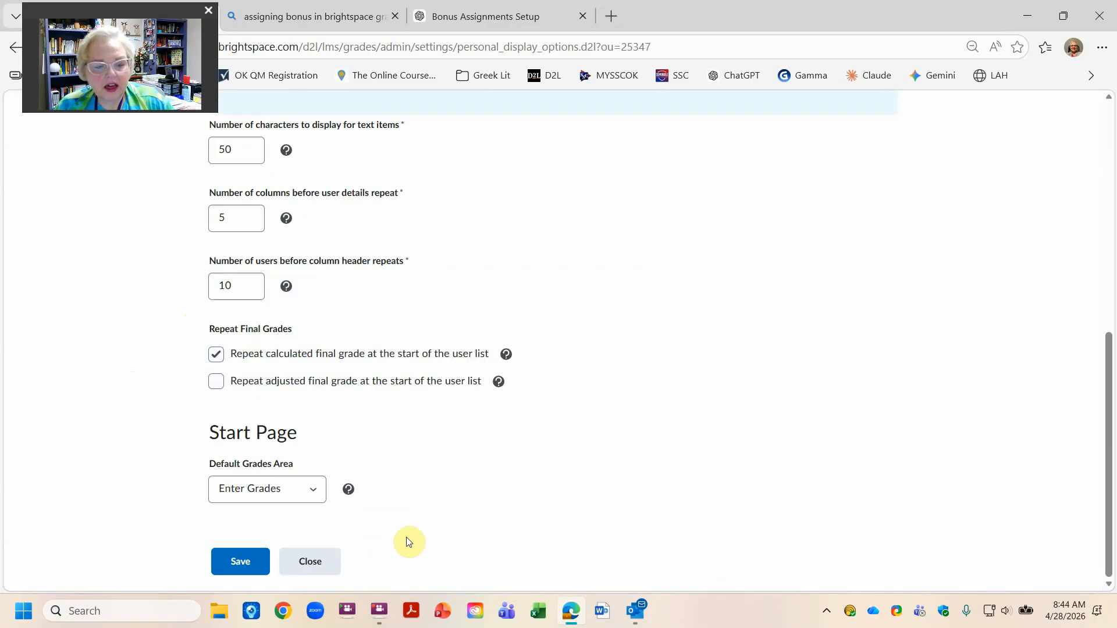
click(247, 565)
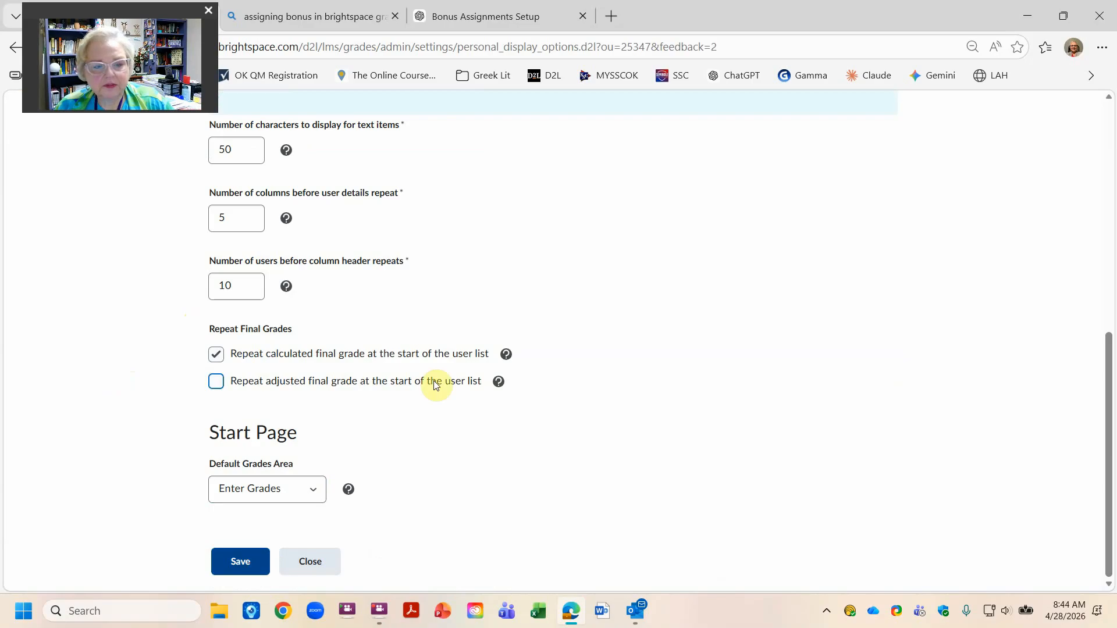
Step: Review the Org Unit Display Options and the Calculation Options, and close the grade book settings
click(366, 261)
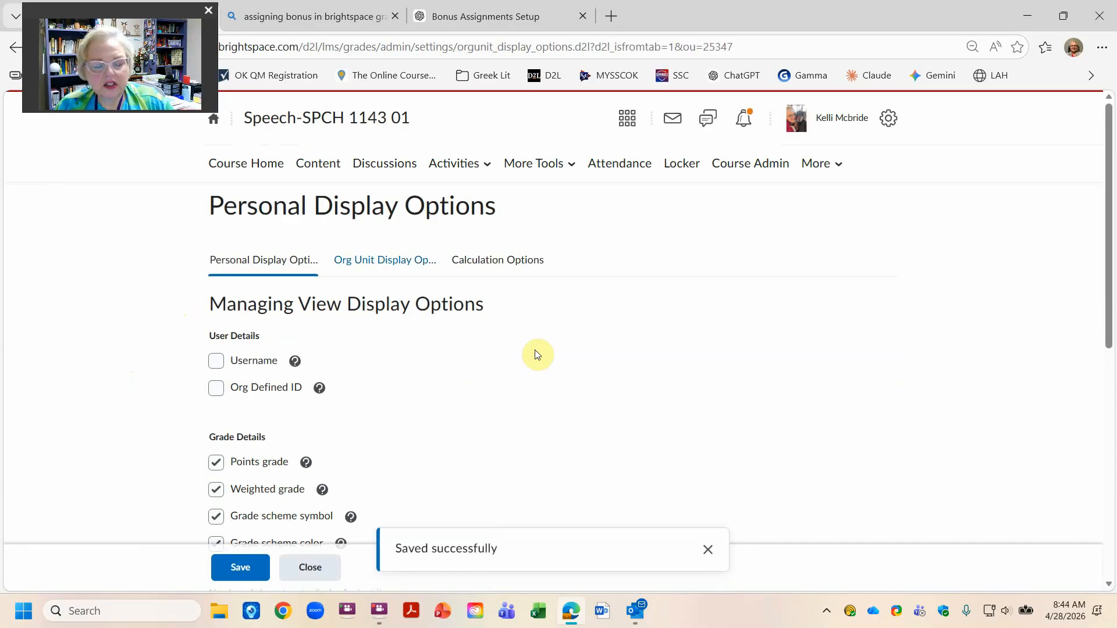
scroll(531, 390, down, 4)
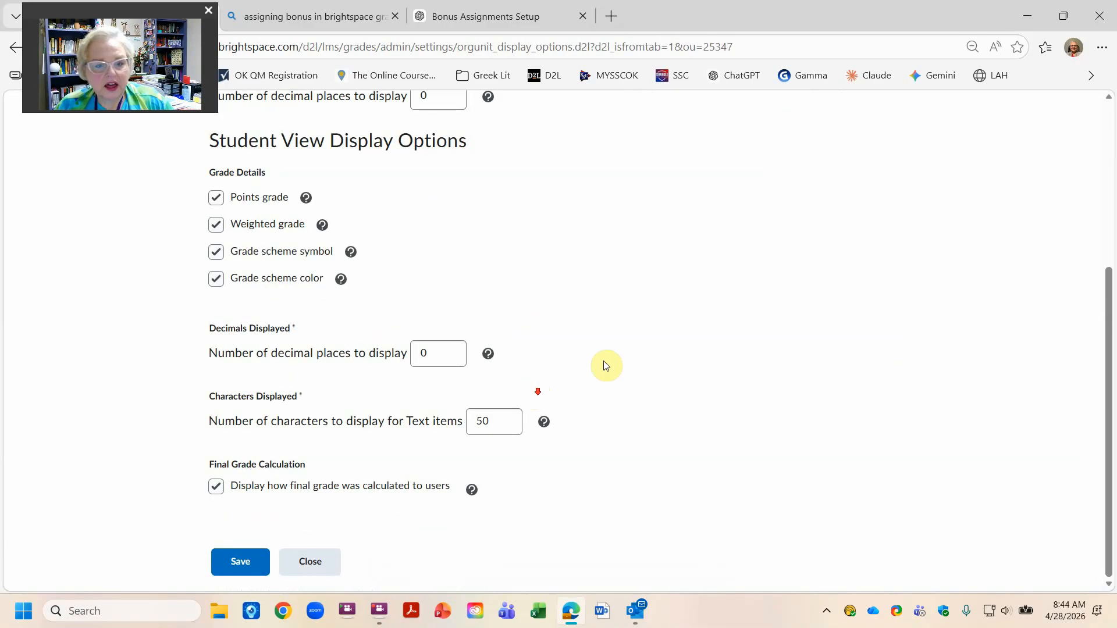
scroll(618, 371, up, 4)
click(495, 271)
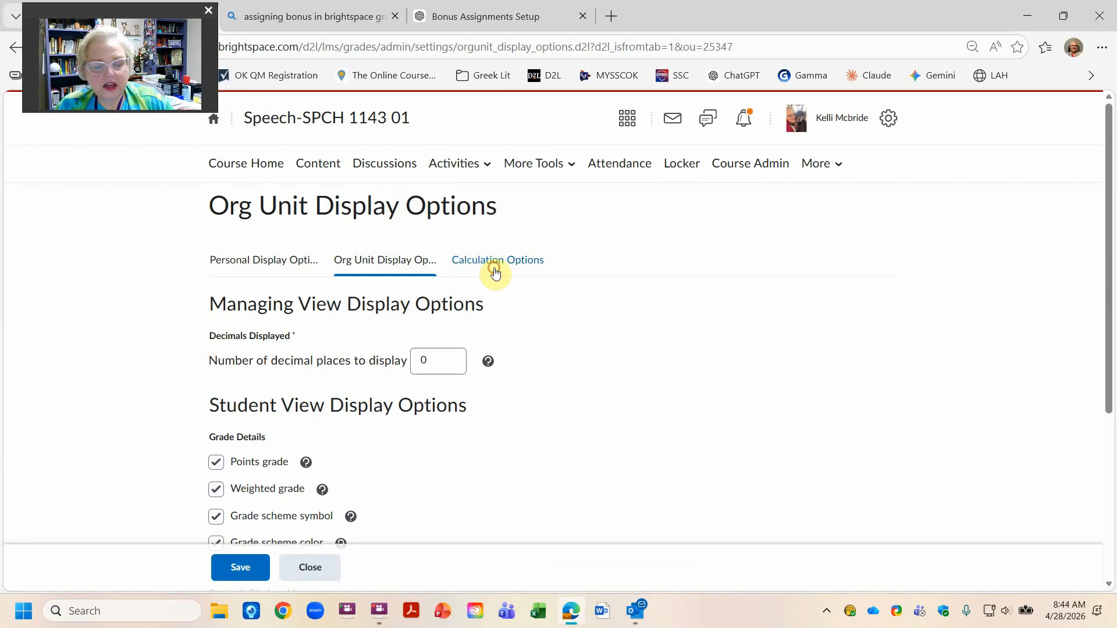
scroll(595, 378, down, 5)
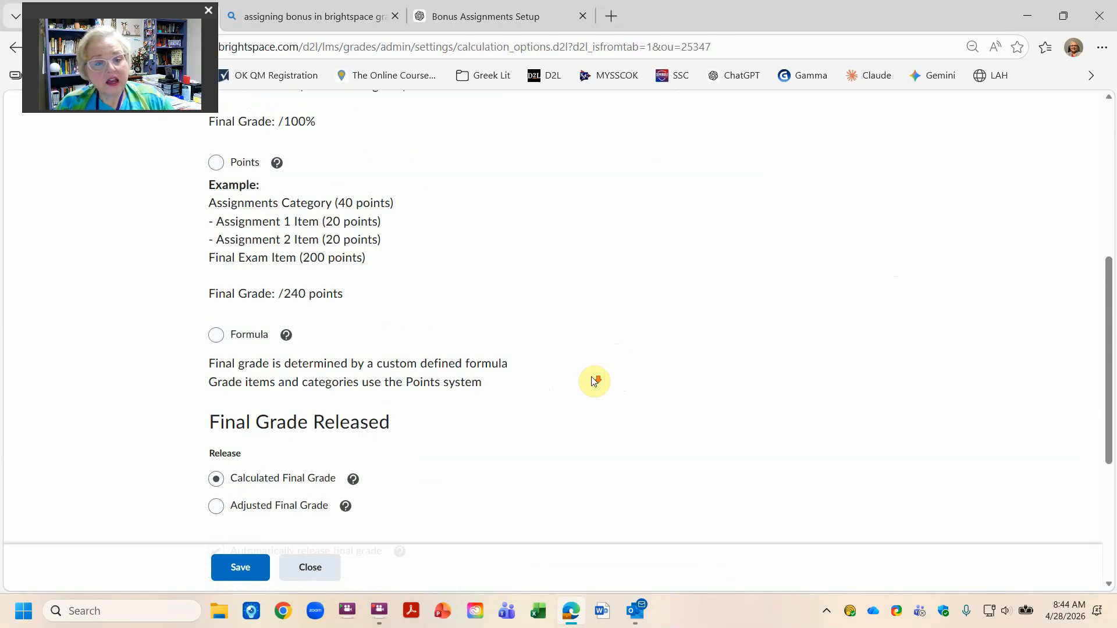
scroll(594, 381, down, 3)
scroll(594, 381, up, 5)
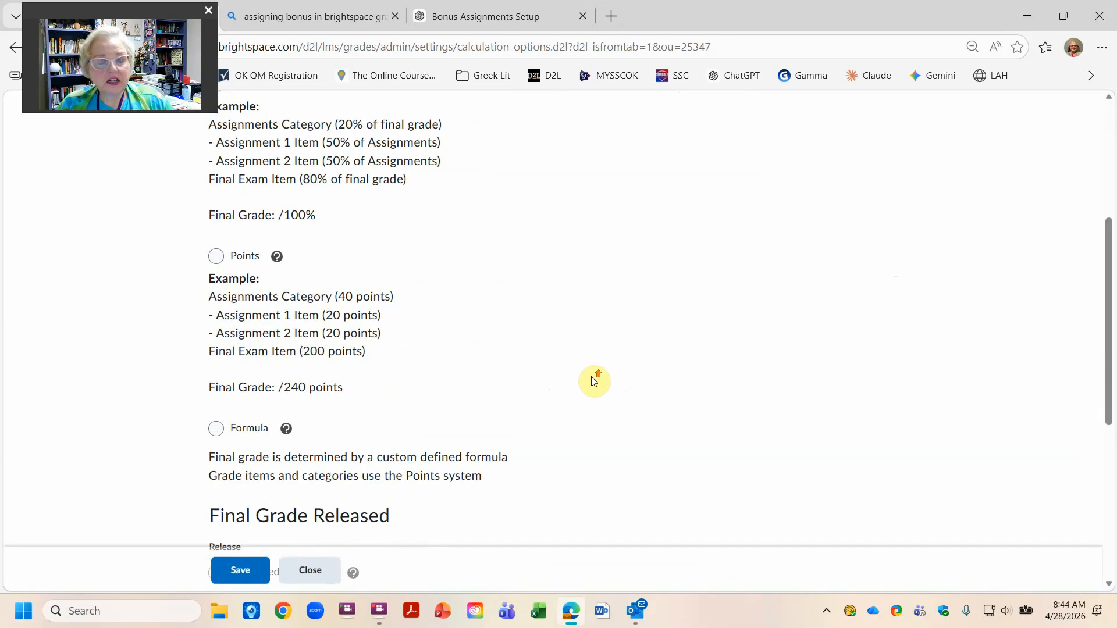
scroll(594, 381, up, 4)
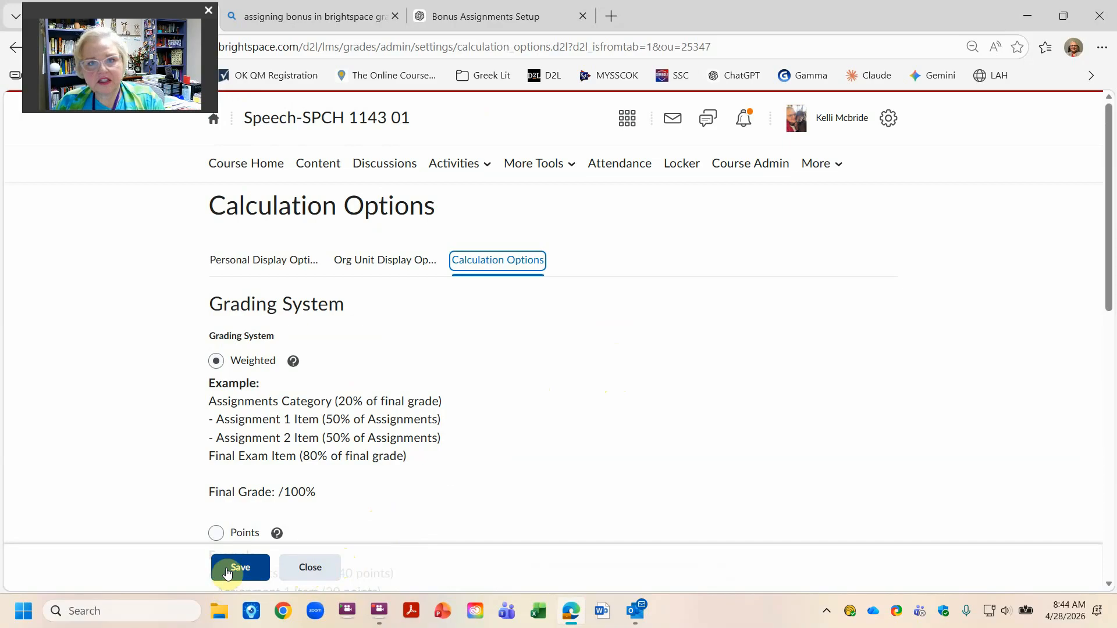
click(309, 563)
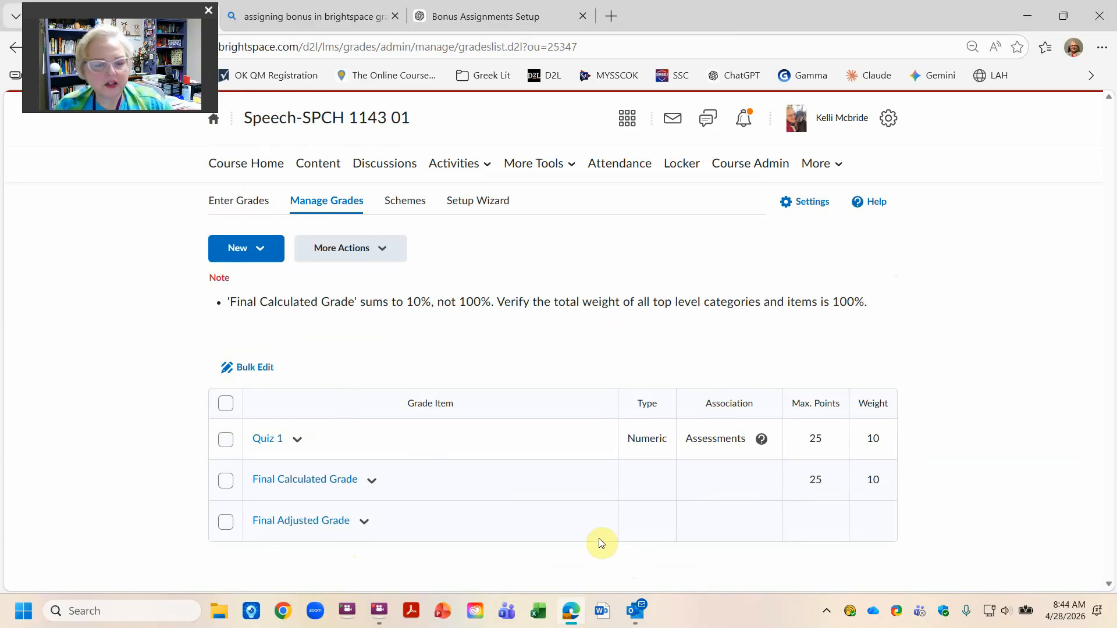
Step: Start a new grade category and name it Assessments
click(256, 252)
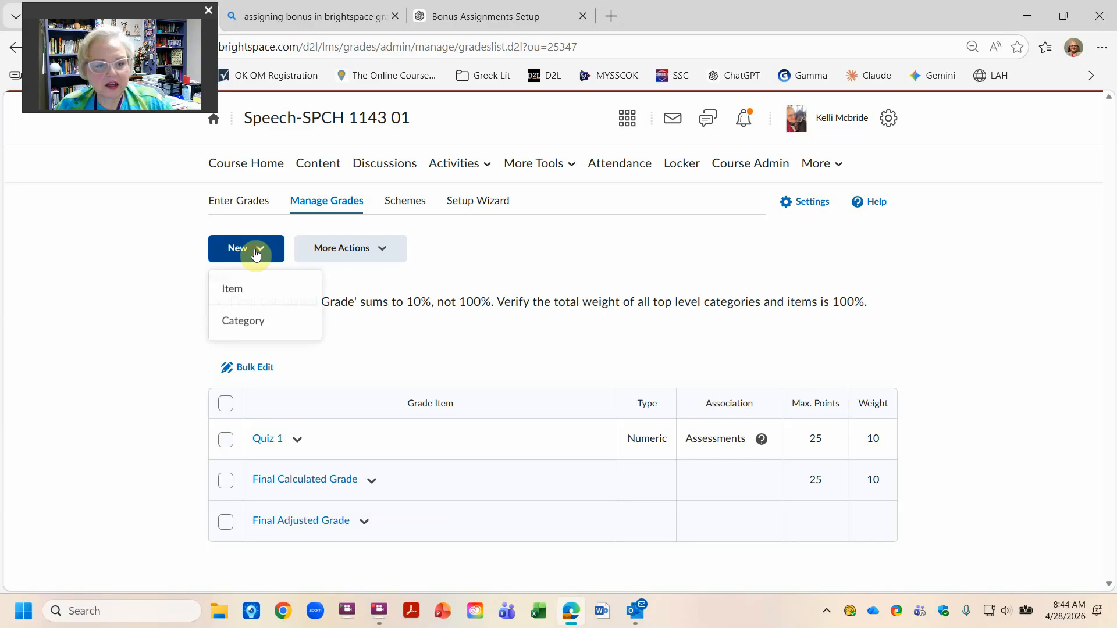
click(241, 321)
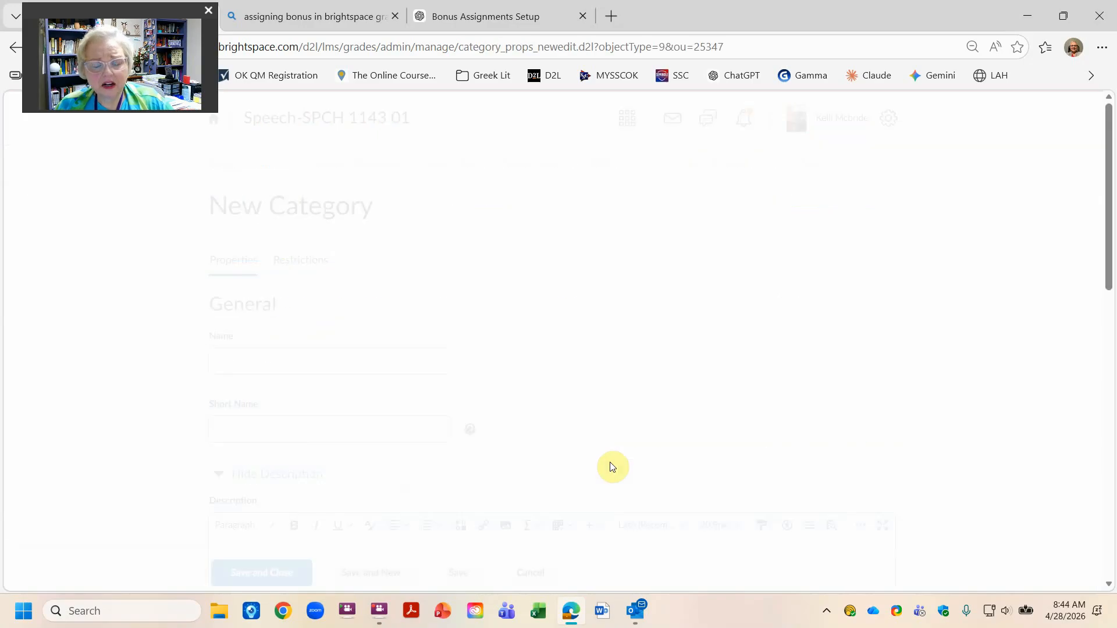
click(422, 353)
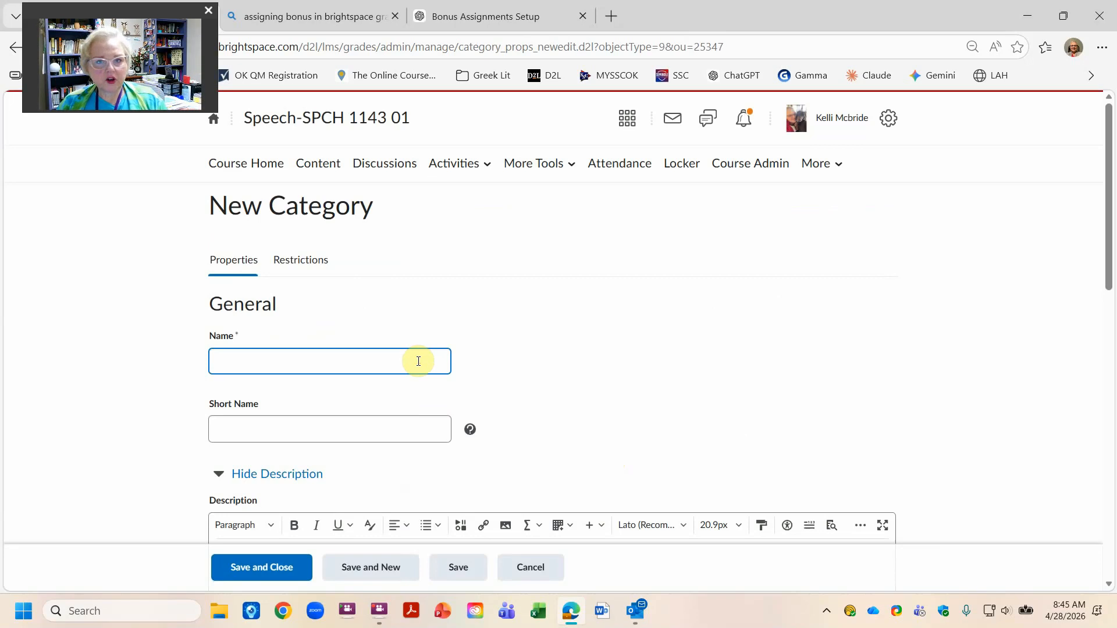
text(Asserssments)
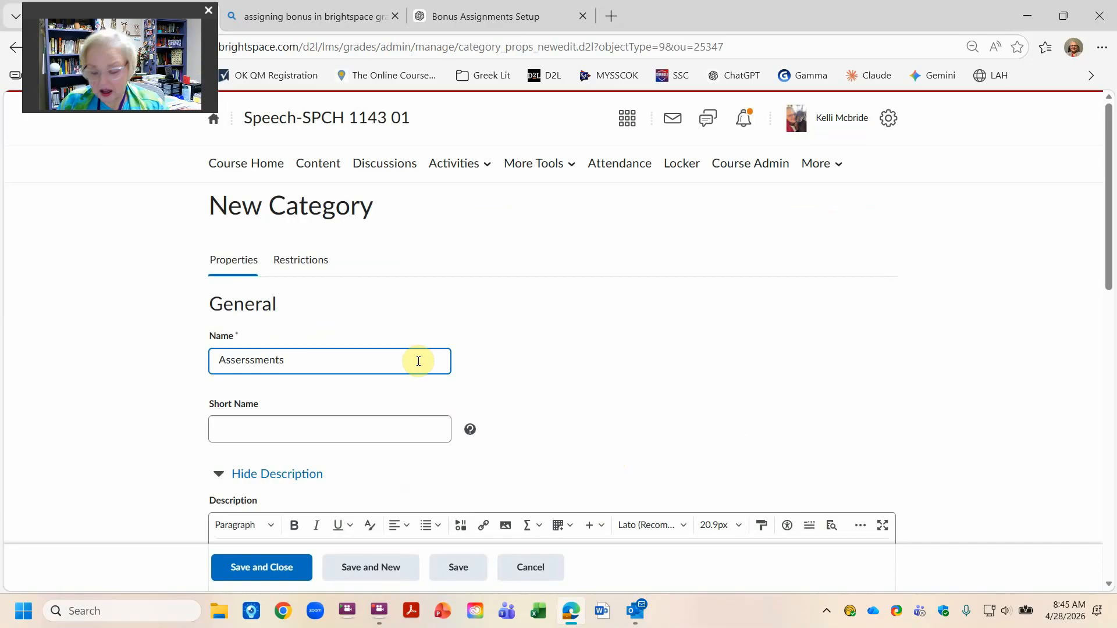
key(BackSpace)
key(BackSpace)
key(BackSpace)
key(BackSpace)
key(BackSpace)
key(BackSpace)
key(BackSpace)
key(BackSpace)
text(ss)
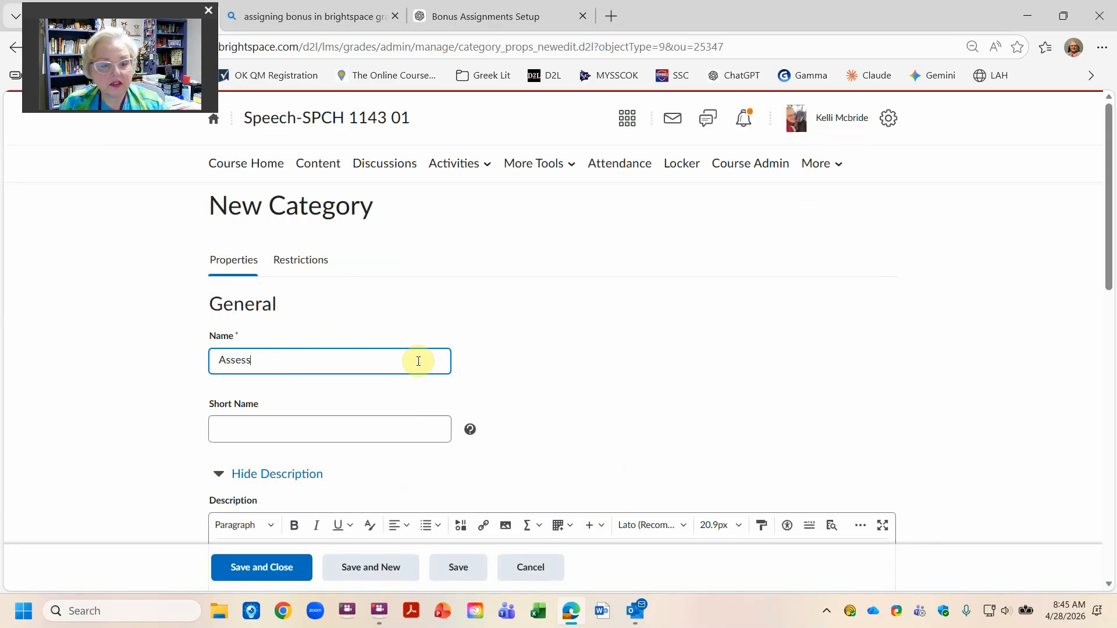
text(e)
key(BackSpace)
text(mene)
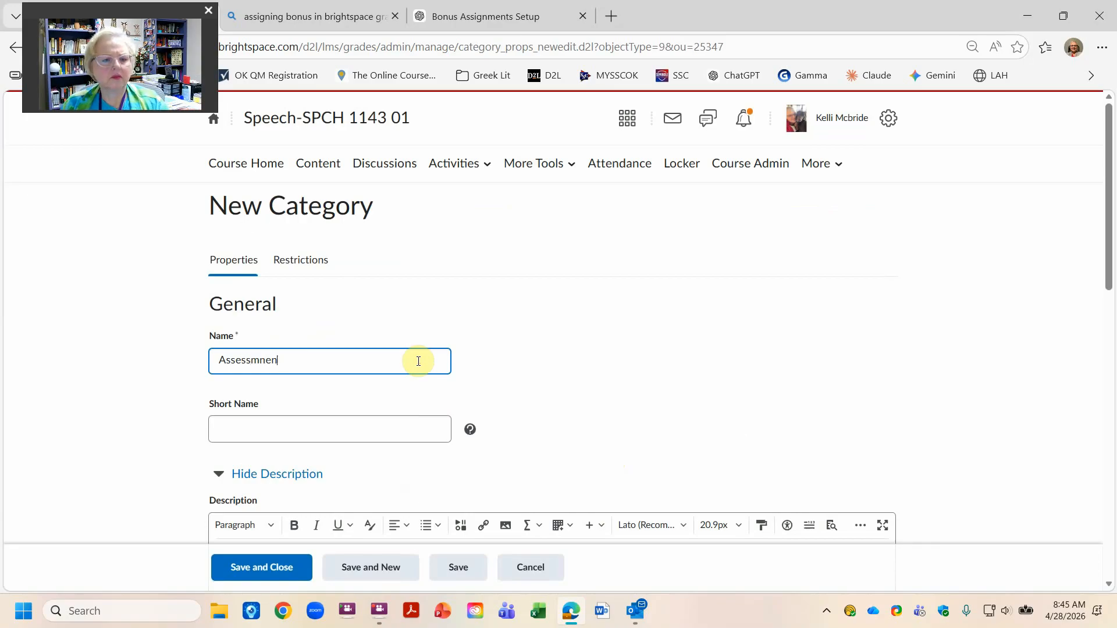
key(BackSpace)
key(BackSpace)
key(BackSpace)
text(ents)
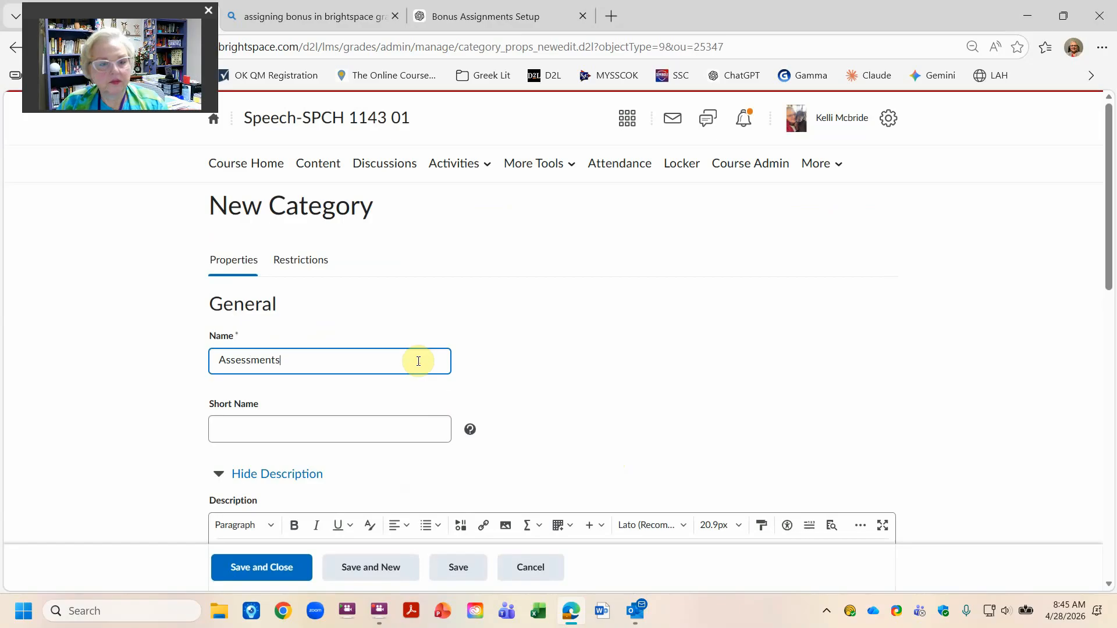
Step: Set the Assessments category's weight to 25 and distribute weights by points across all items in the category
scroll(416, 362, down, 4)
double_click(235, 515)
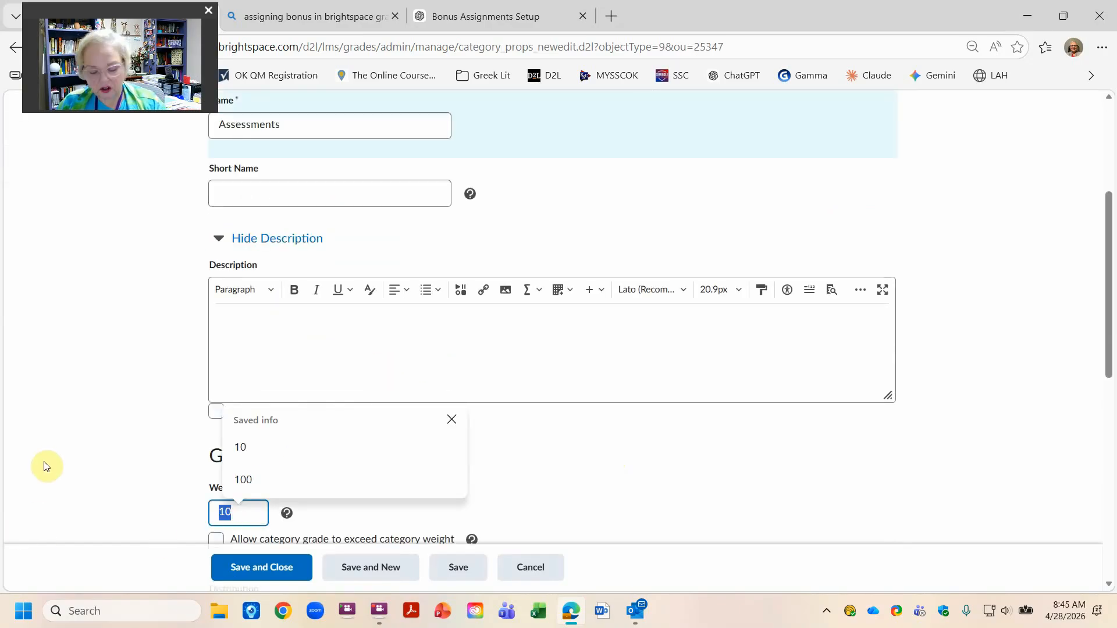
text(25)
scroll(30, 452, down, 4)
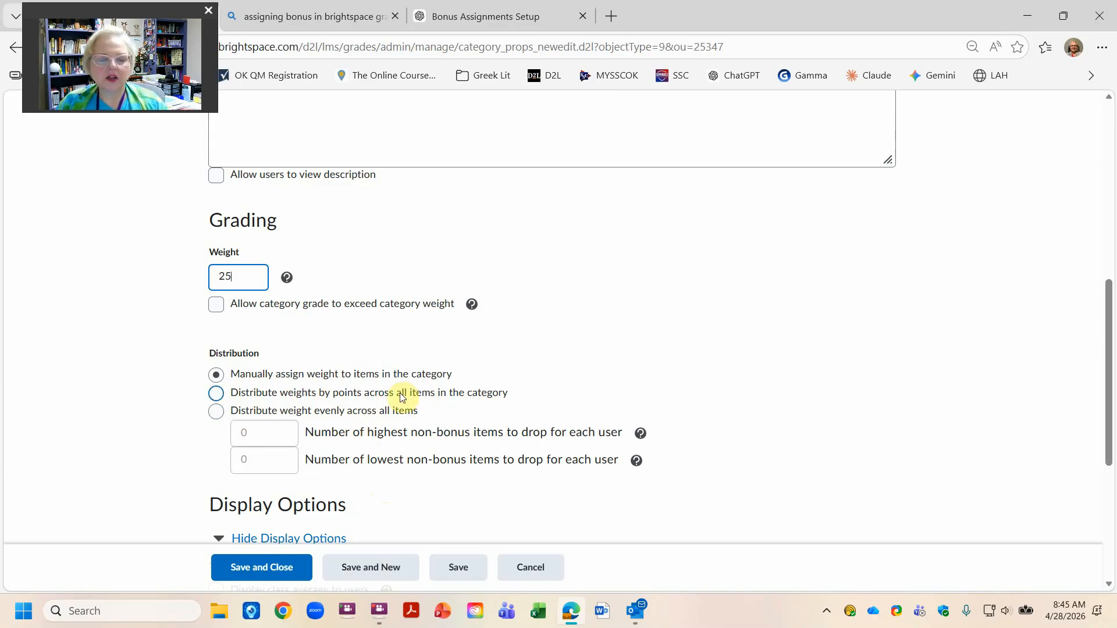
click(214, 398)
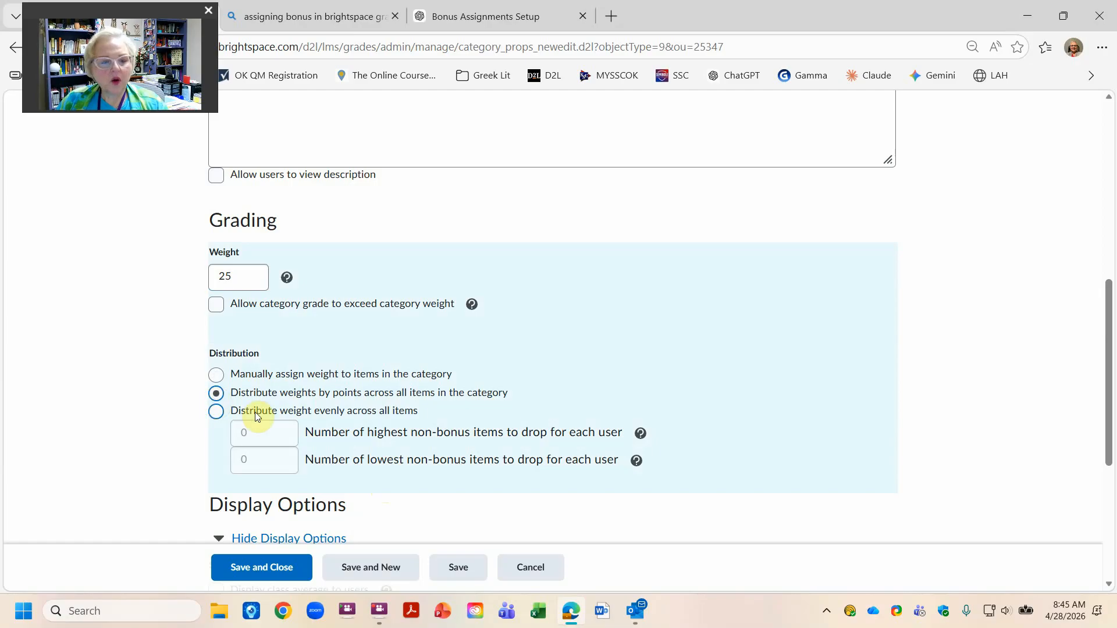
click(216, 413)
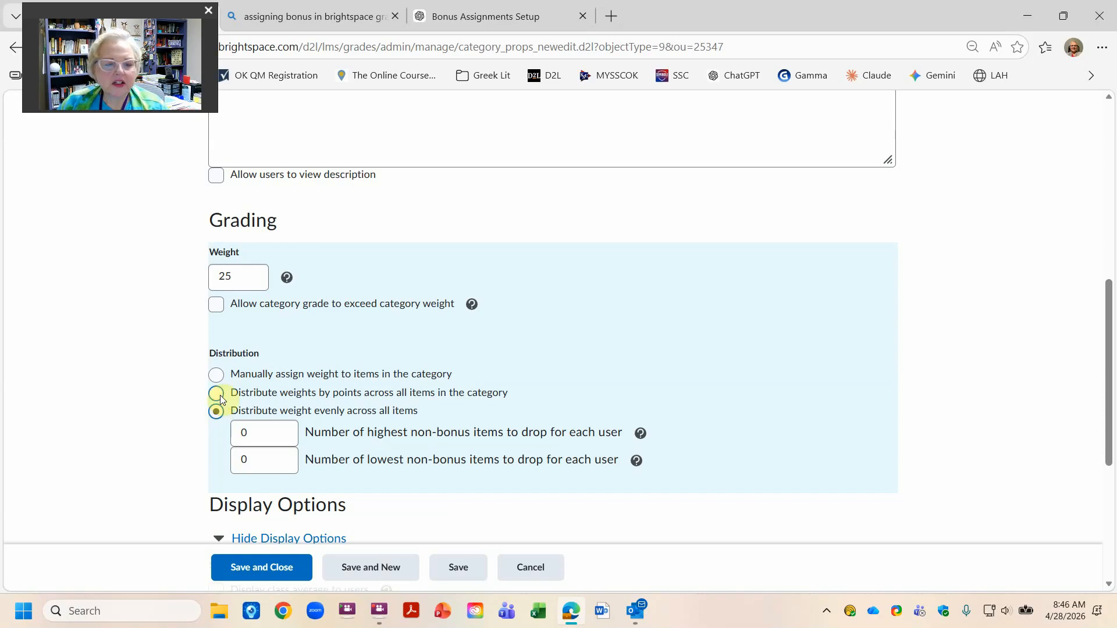
click(216, 394)
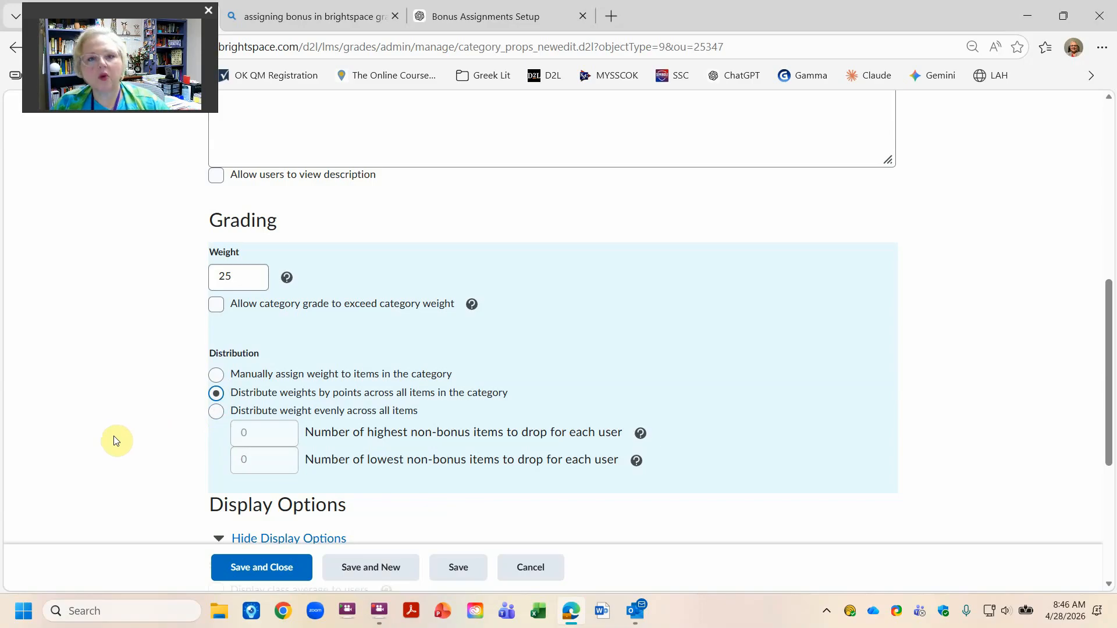
Step: Turn on the override of display options for the Assessments category, then save and close it
scroll(96, 465, down, 5)
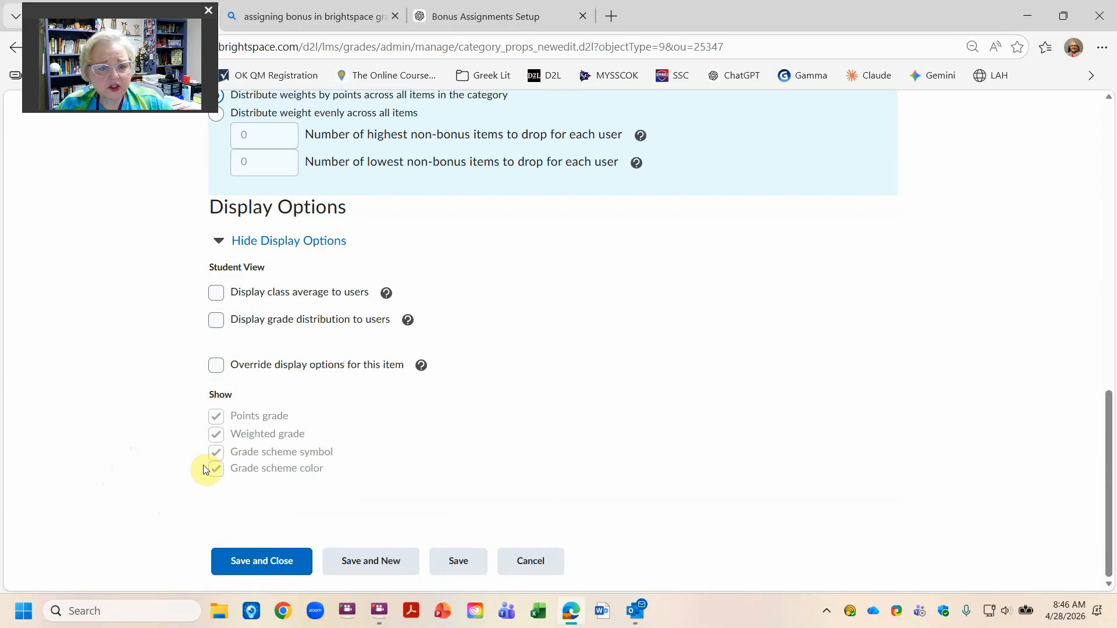
click(216, 367)
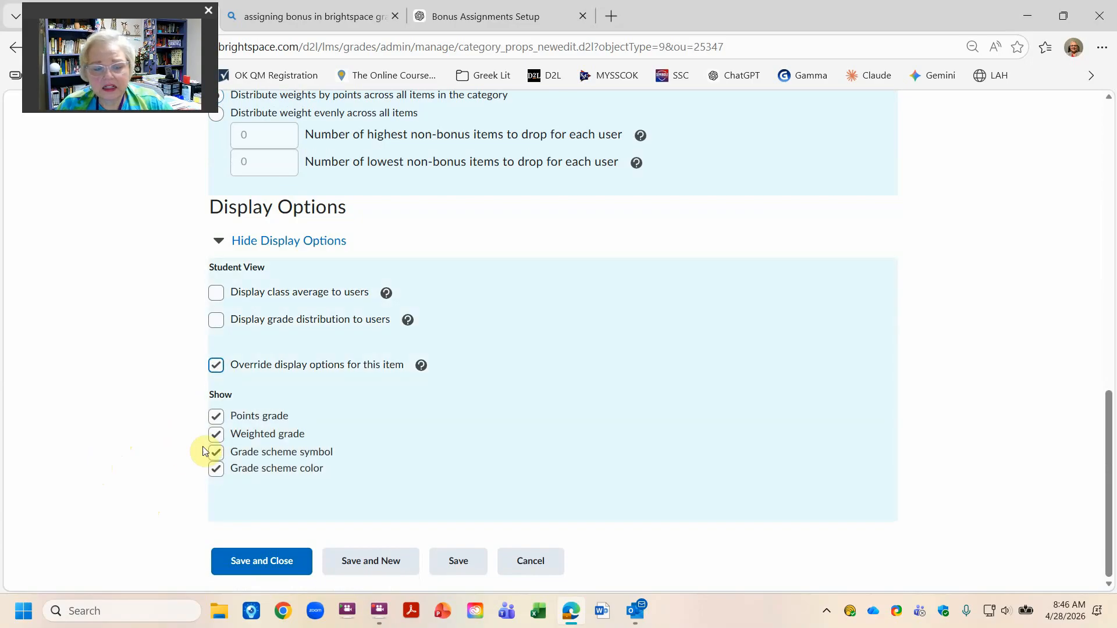
click(260, 562)
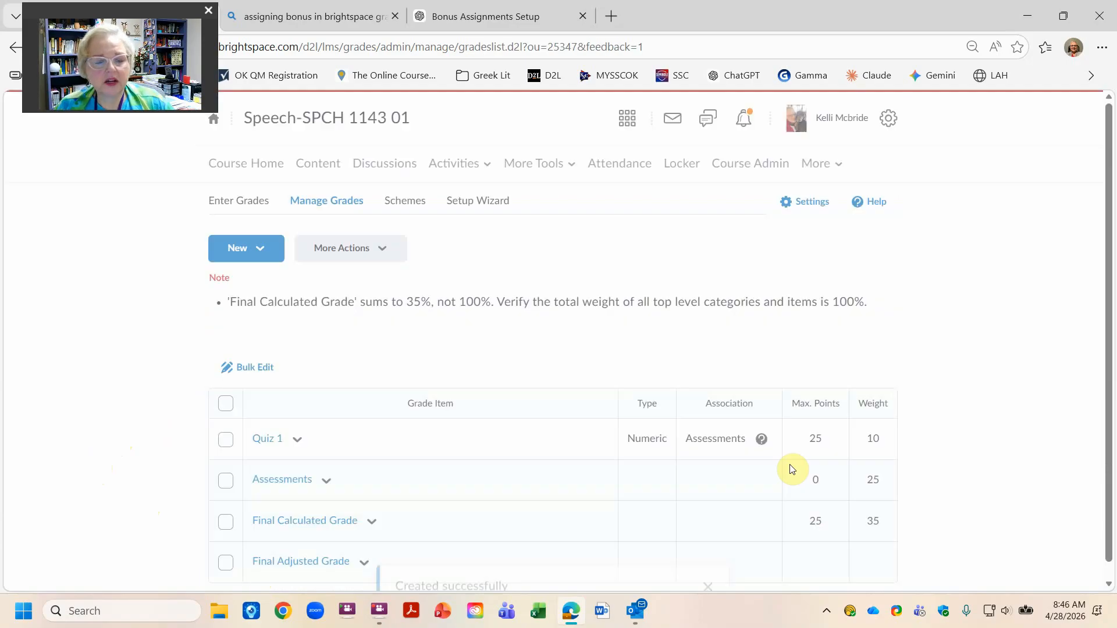
drag(397, 302, 453, 294)
click(386, 337)
Step: Start another grade category named Essays and set its weight to 75
click(249, 248)
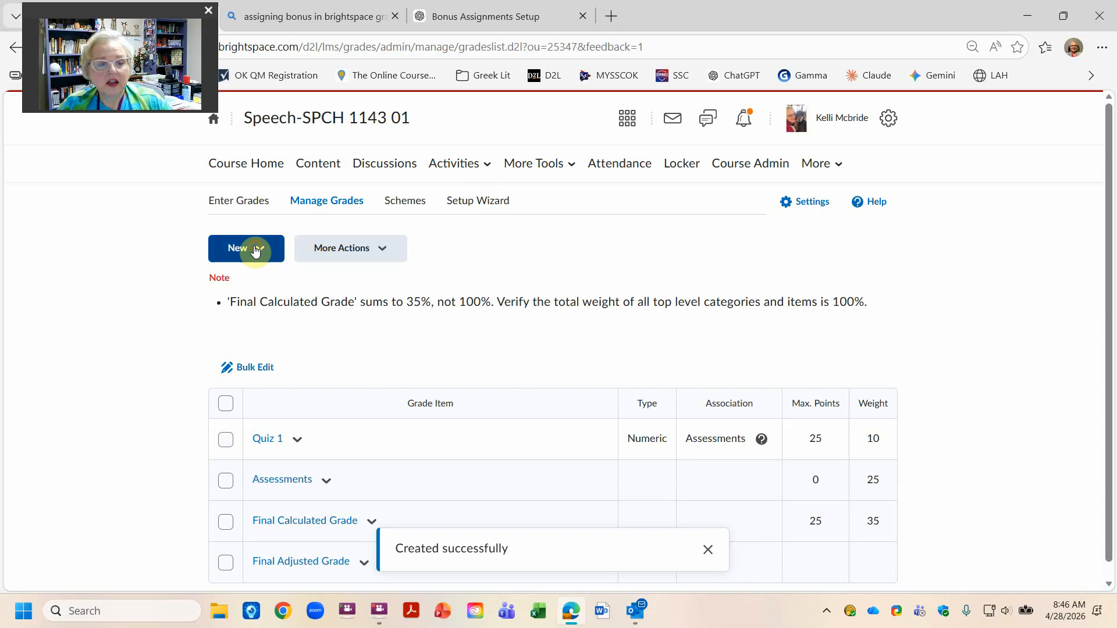
click(245, 322)
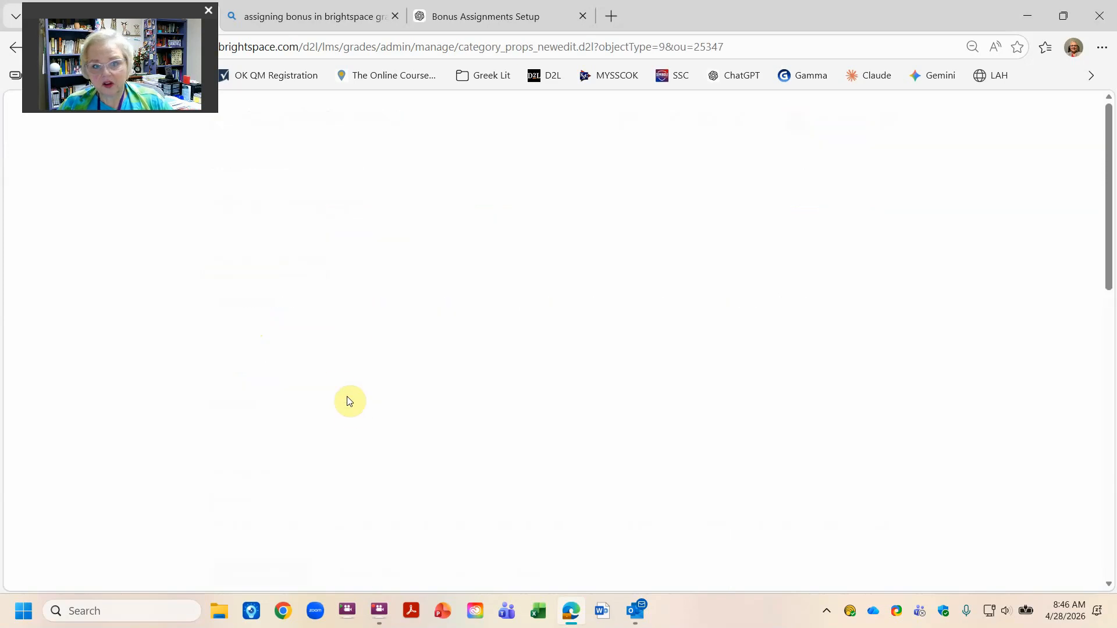
click(292, 367)
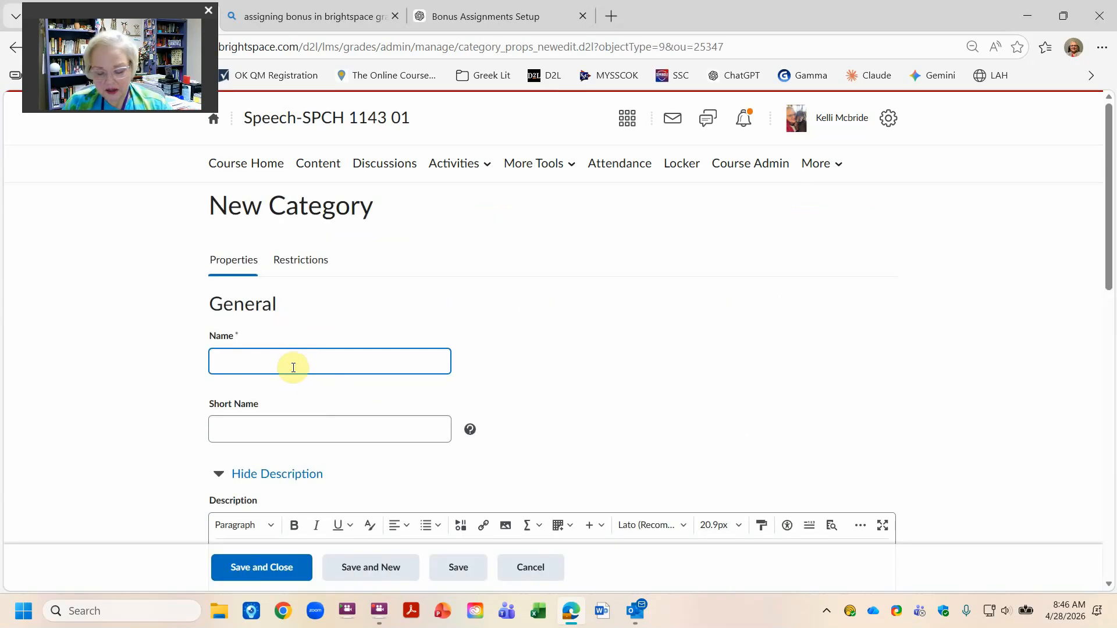
text(Bonus)
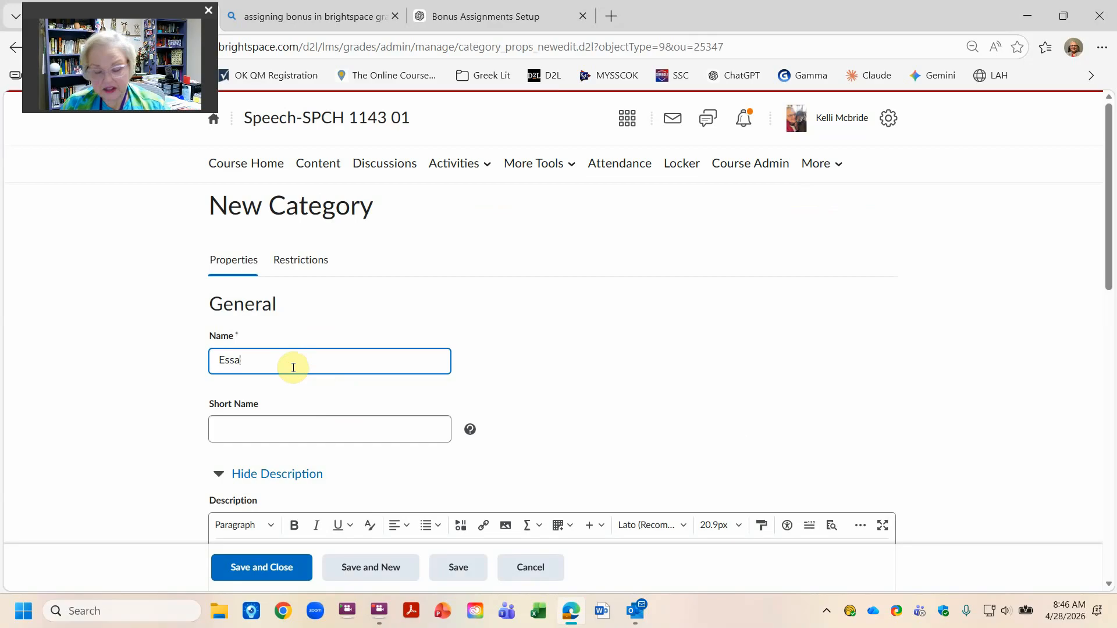
scroll(294, 358, down, 5)
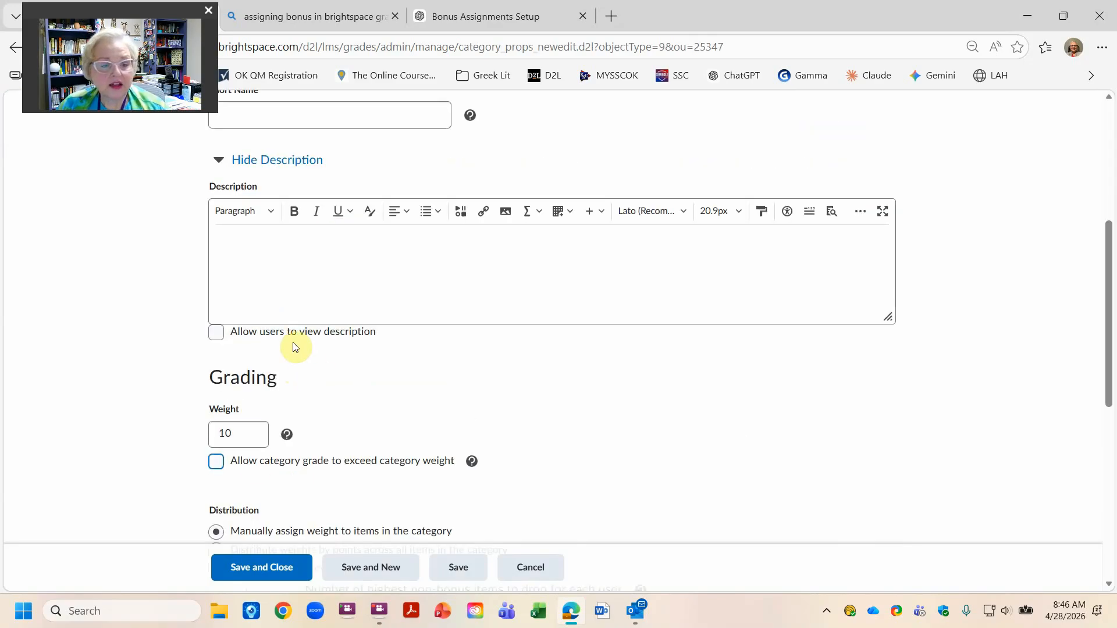
double_click(249, 434)
text(75)
Step: Distribute the Essays category's weights by points across all its items, and save and close the category
scroll(209, 339, down, 8)
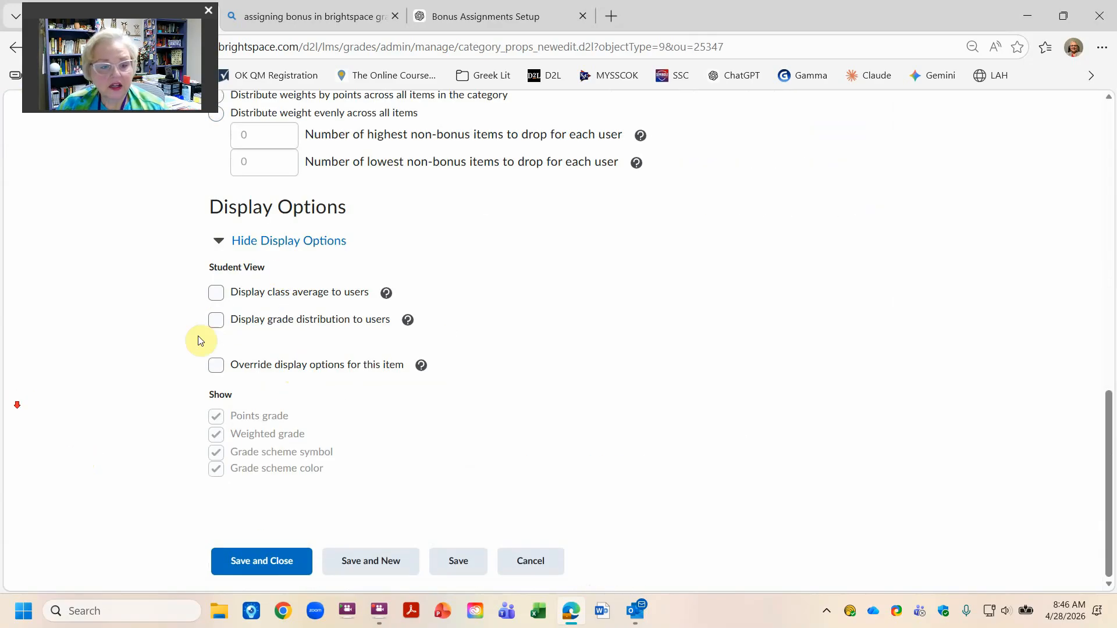
scroll(287, 175, up, 4)
click(216, 337)
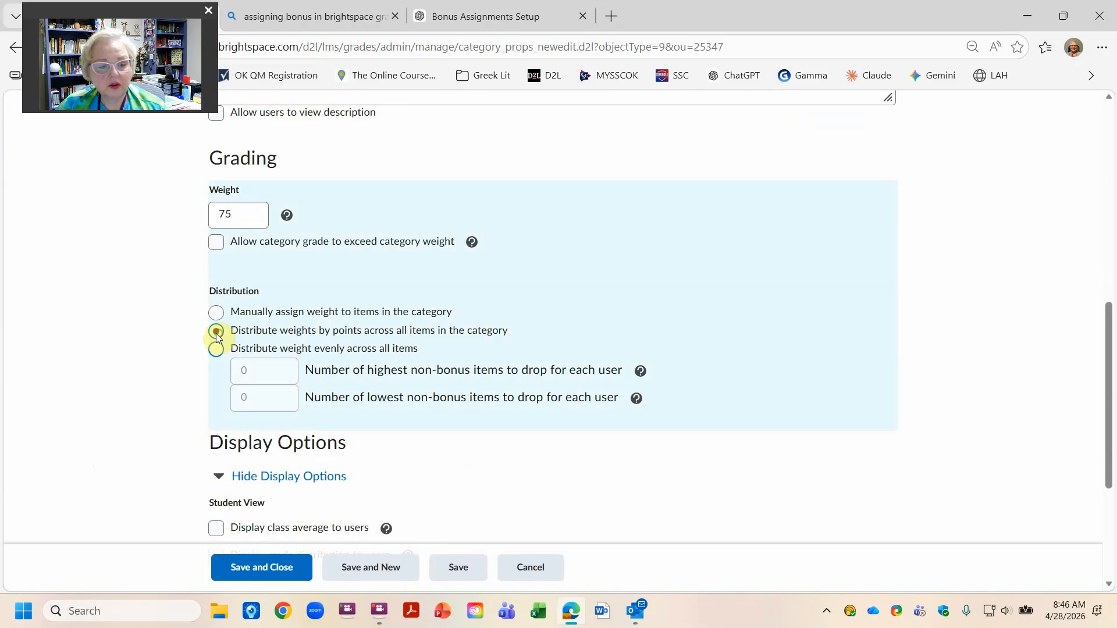
scroll(162, 499, down, 4)
click(269, 568)
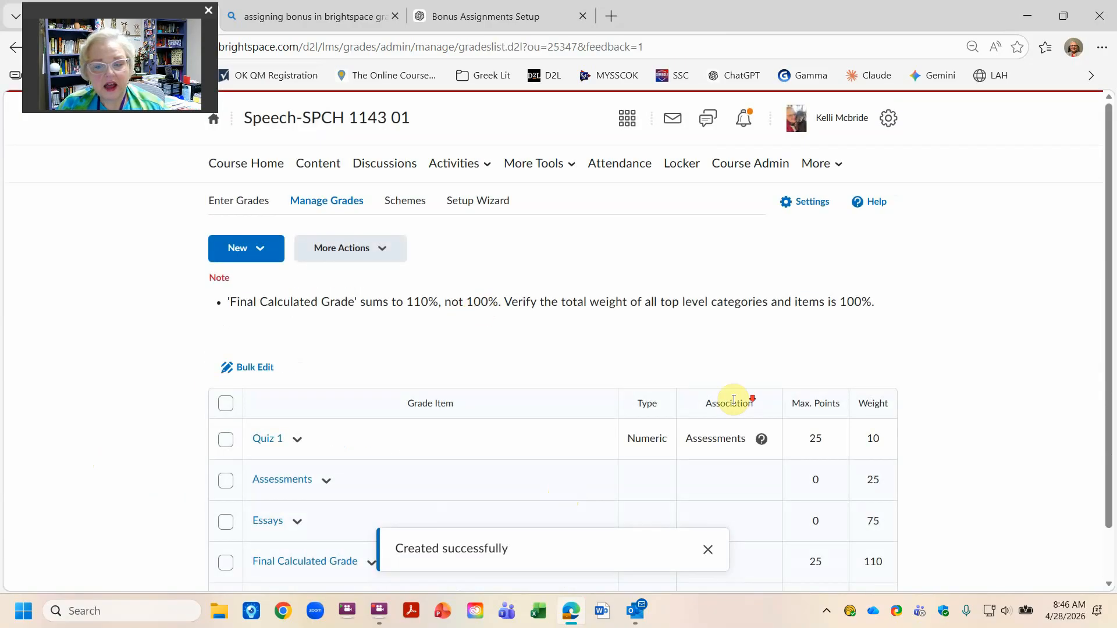
Step: Assign the Quiz 1 grade item to the Assessments category, save it, and check the category's points and weight in the grade list
scroll(748, 401, down, 1)
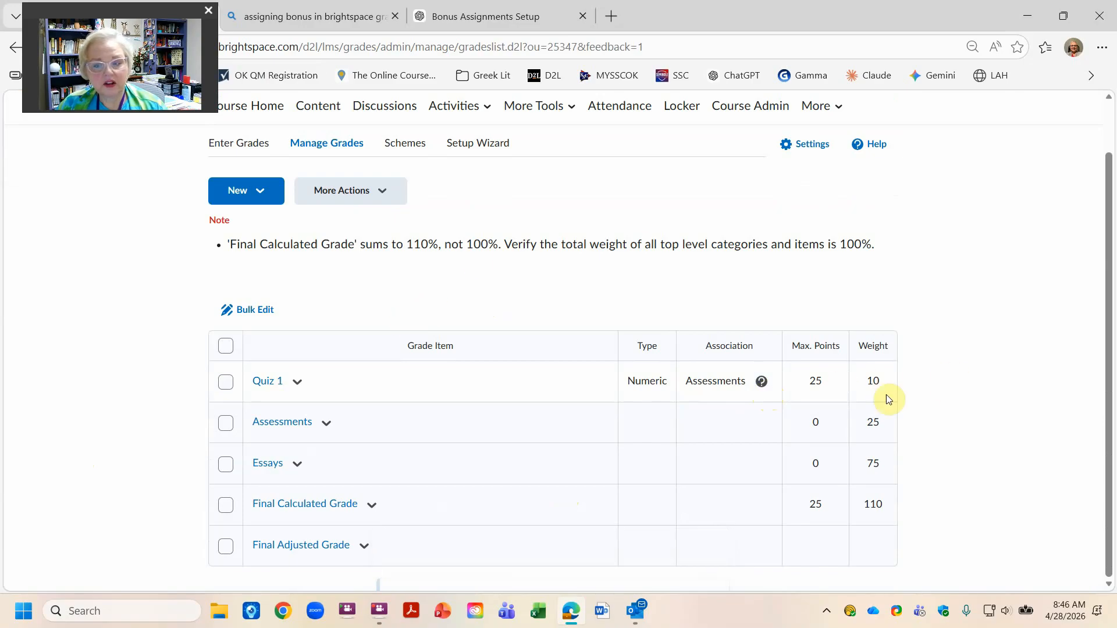
drag(885, 389, 143, 376)
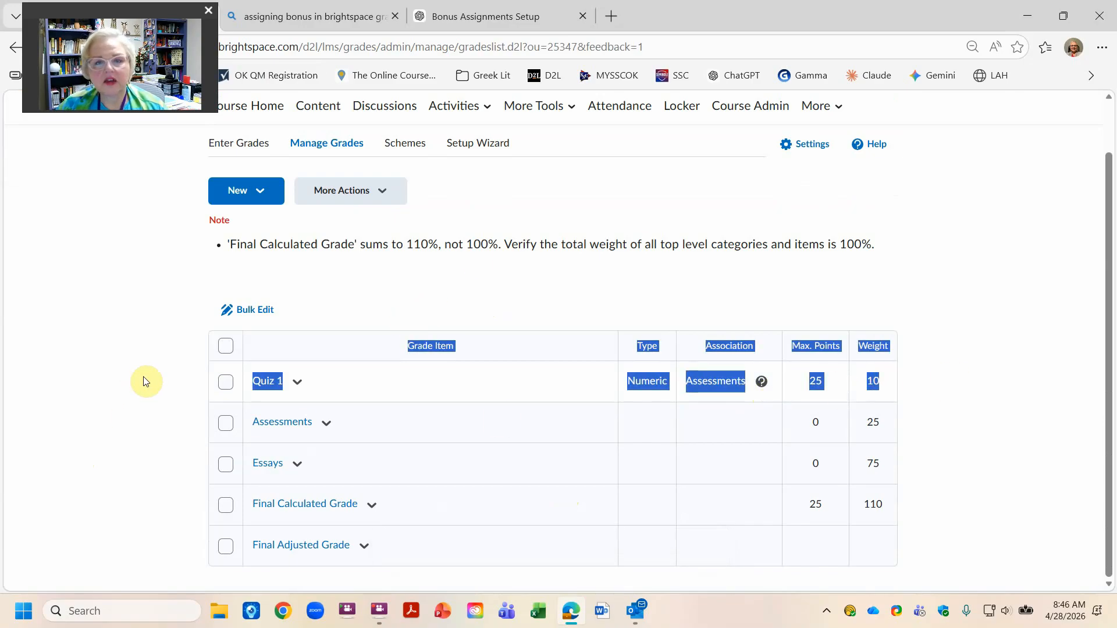
click(77, 432)
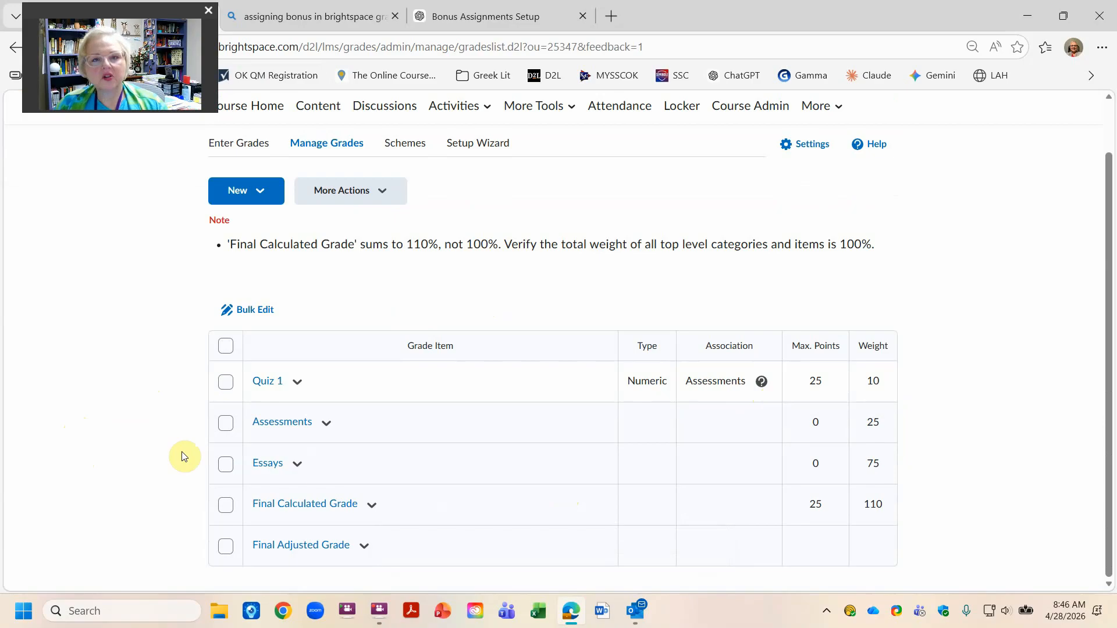
click(299, 384)
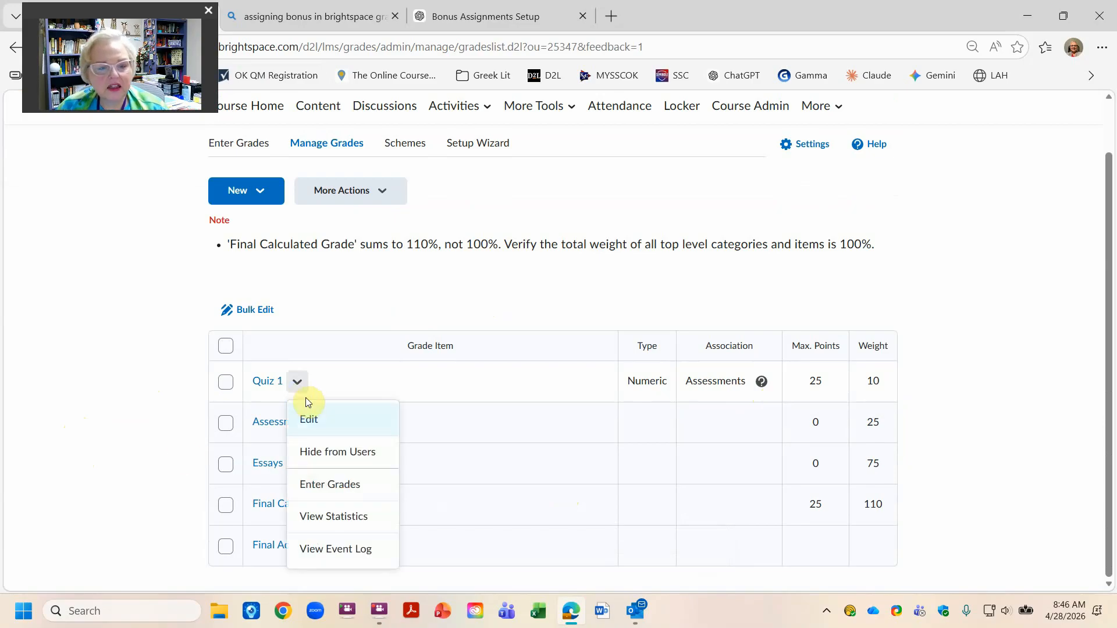
click(308, 418)
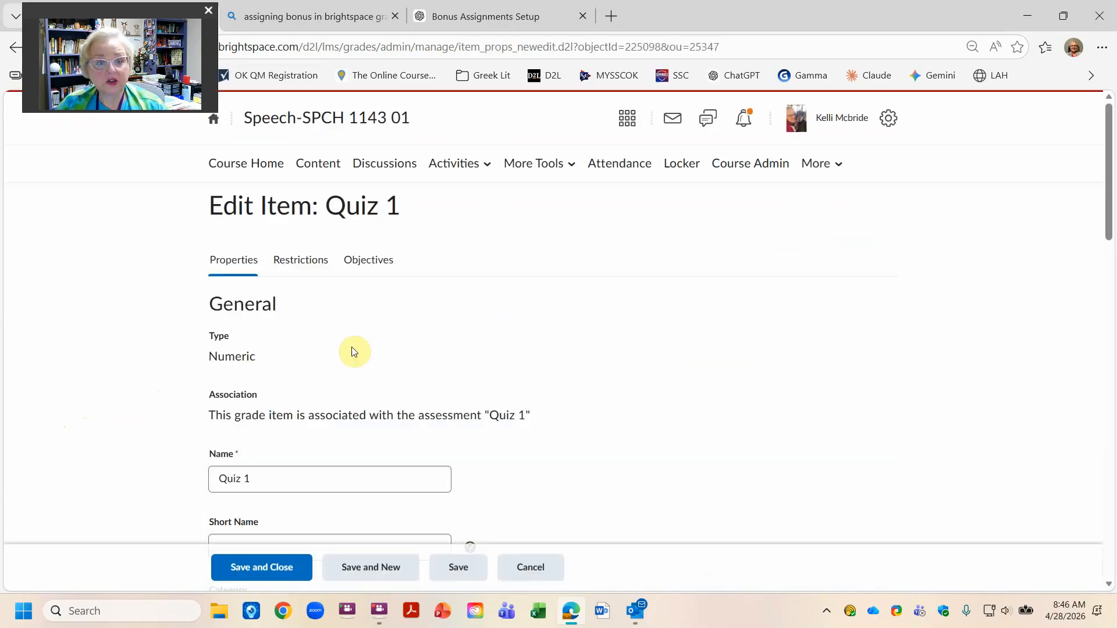
scroll(324, 407, down, 5)
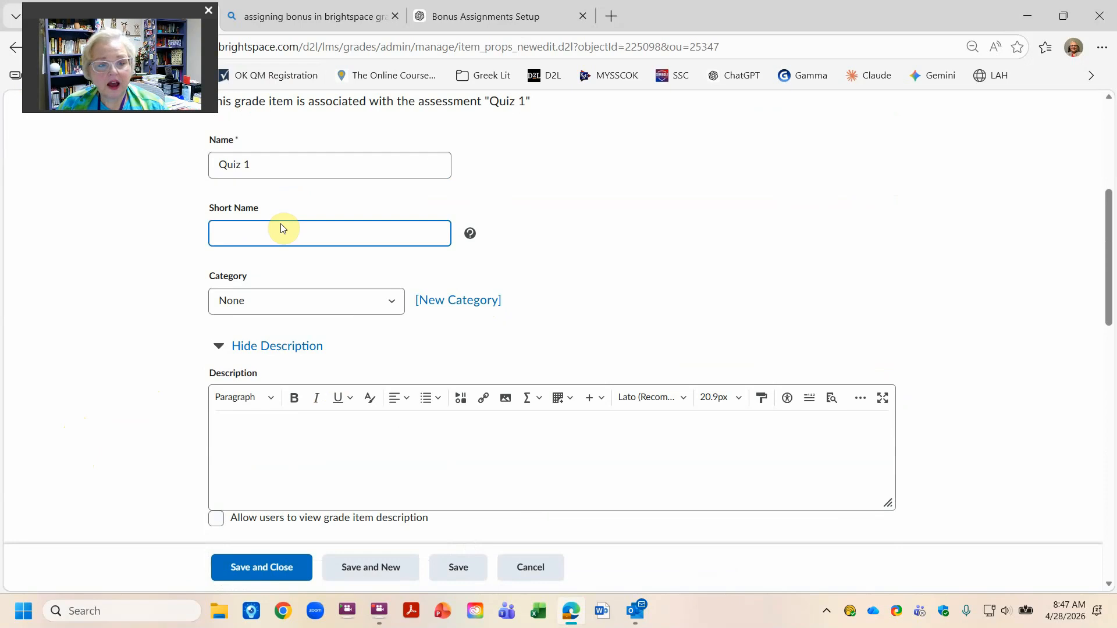
click(261, 300)
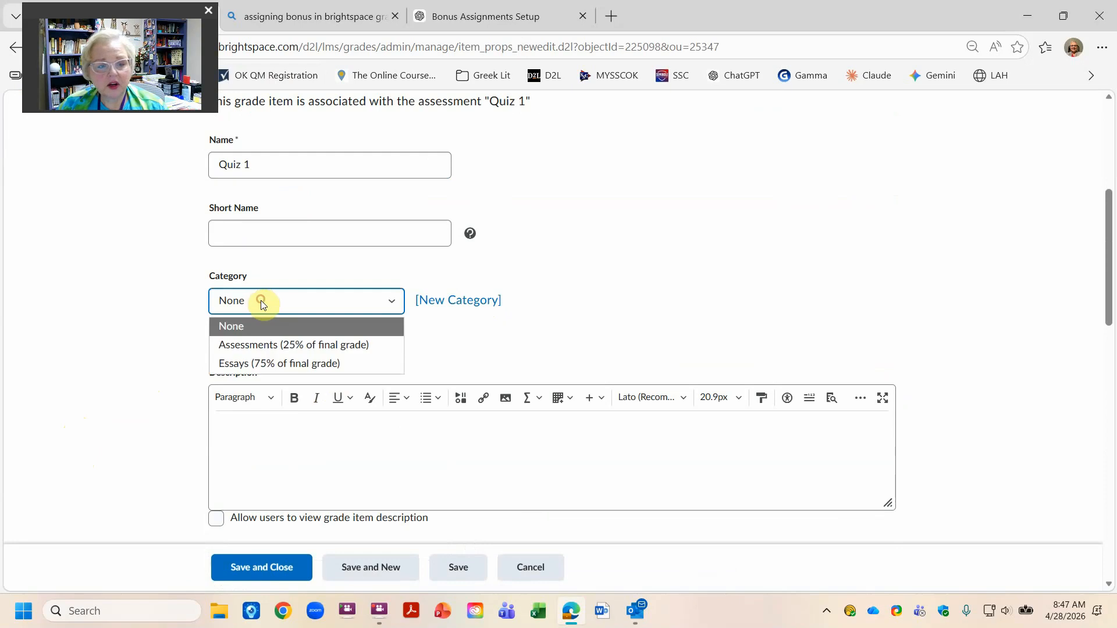
click(262, 345)
scroll(73, 469, down, 6)
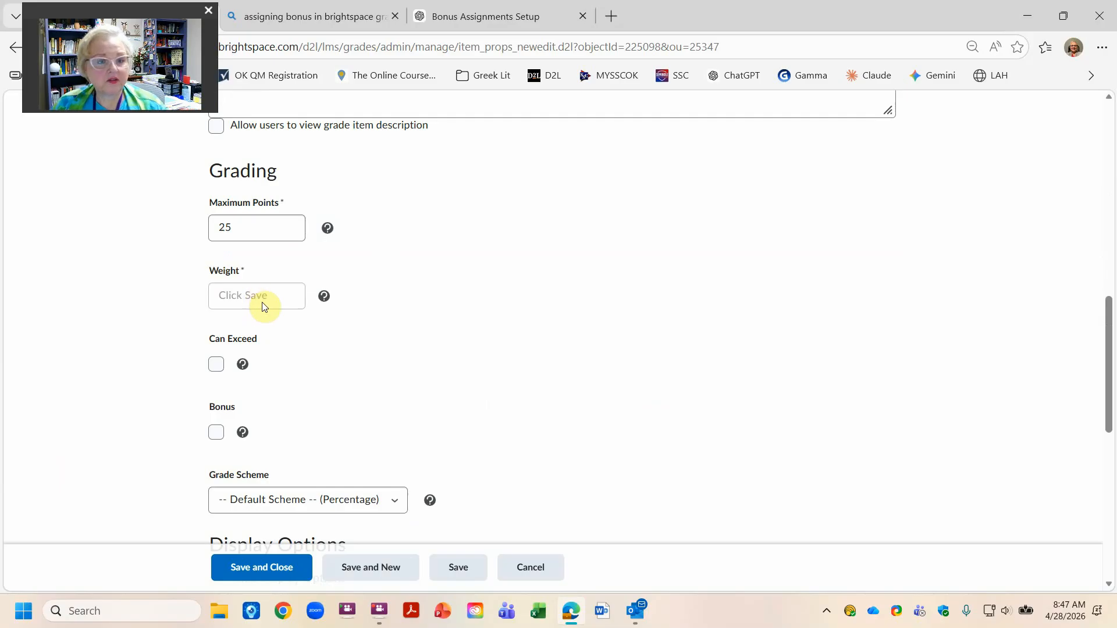
scroll(157, 362, down, 5)
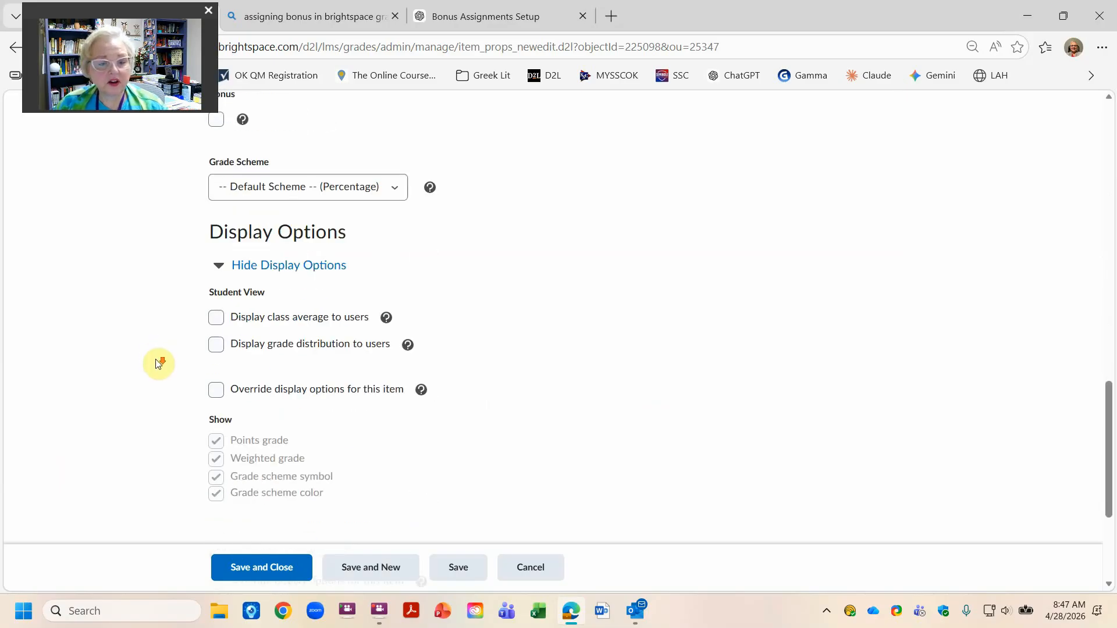
click(236, 566)
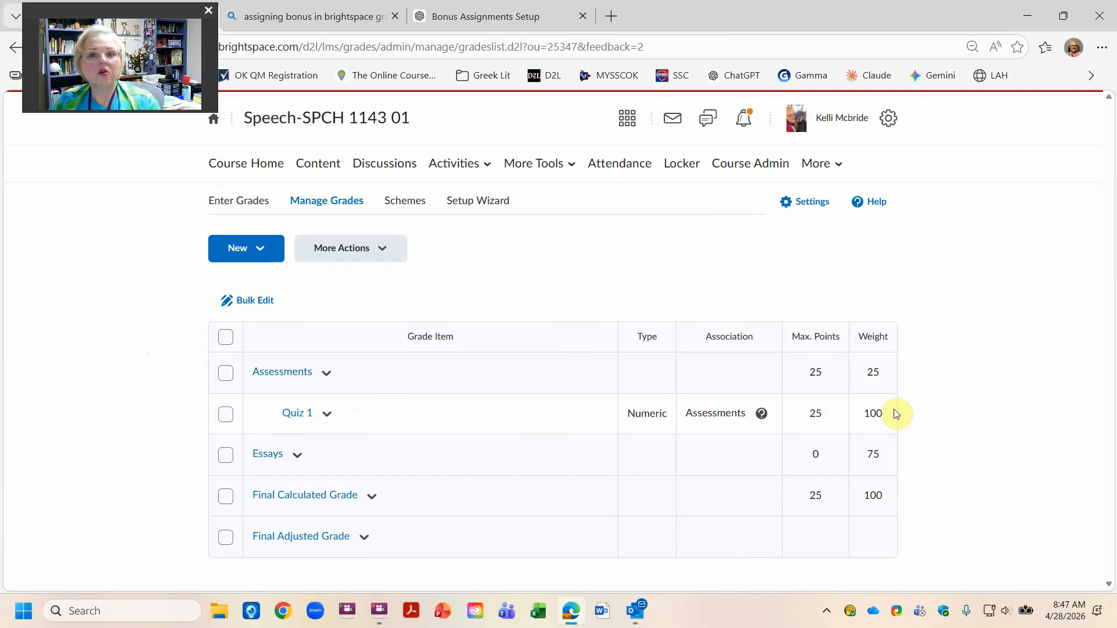
drag(883, 382, 817, 378)
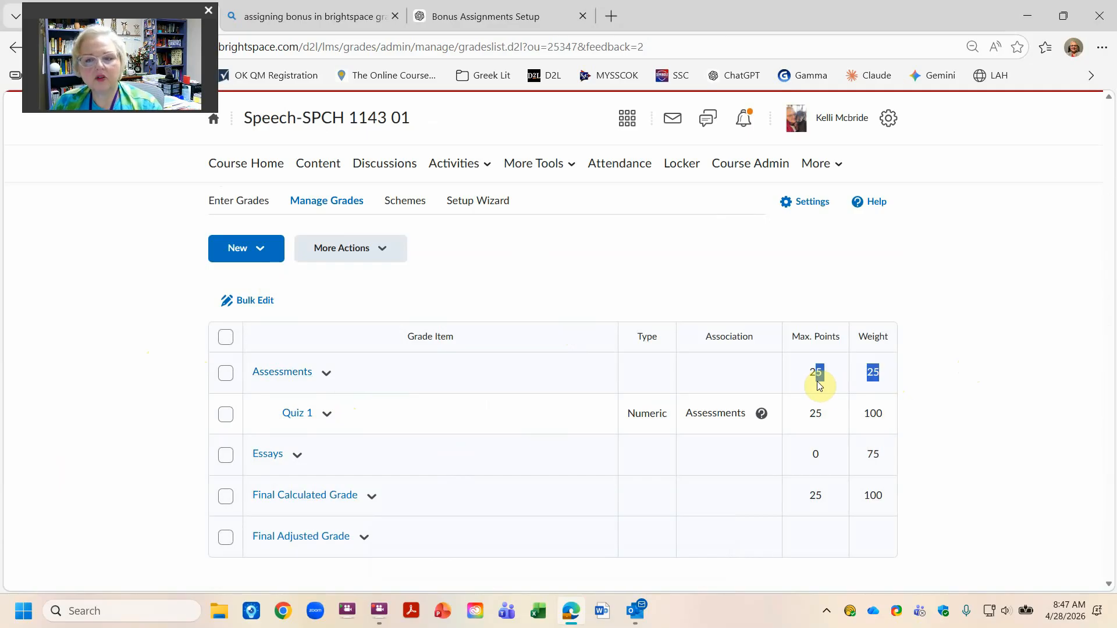
click(994, 360)
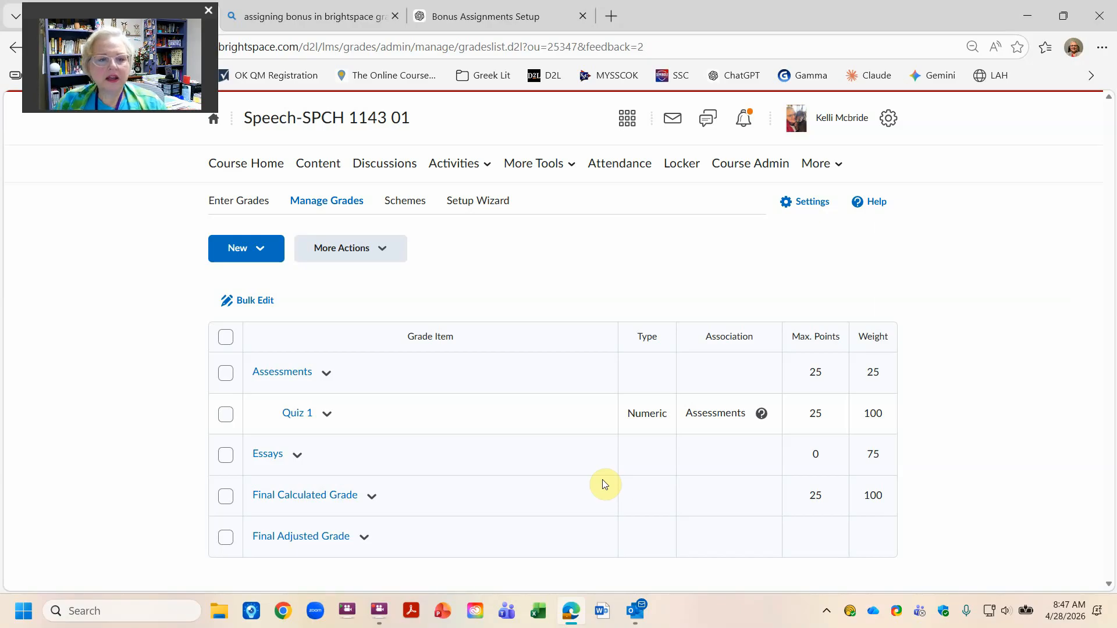
Step: Start a new grade category named Bonus and set its weight to 2
click(242, 250)
click(244, 322)
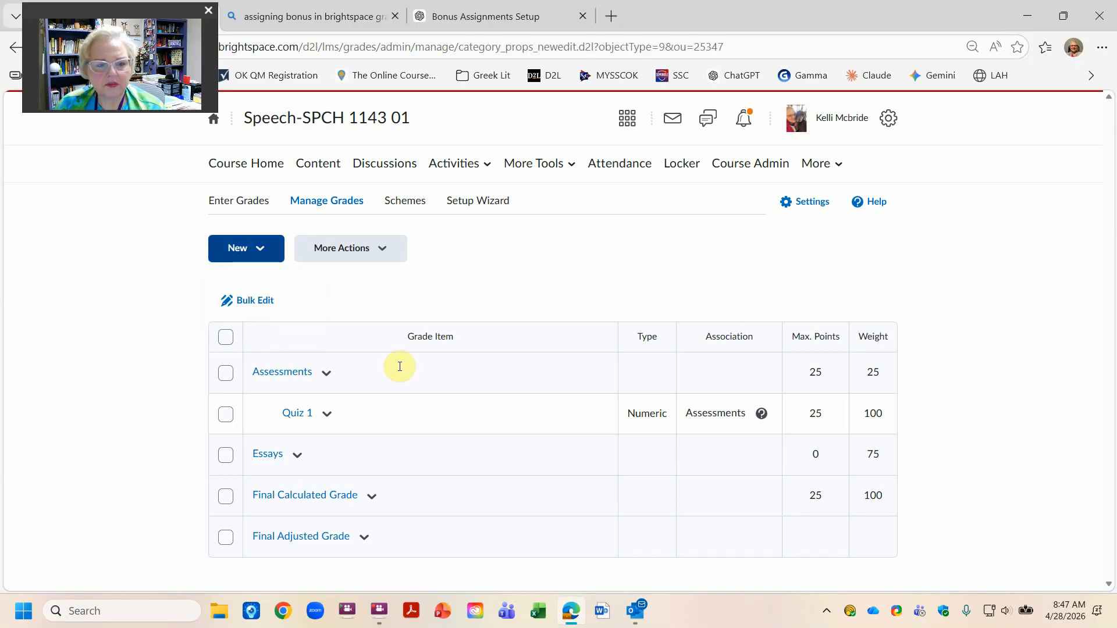
text(Bonis)
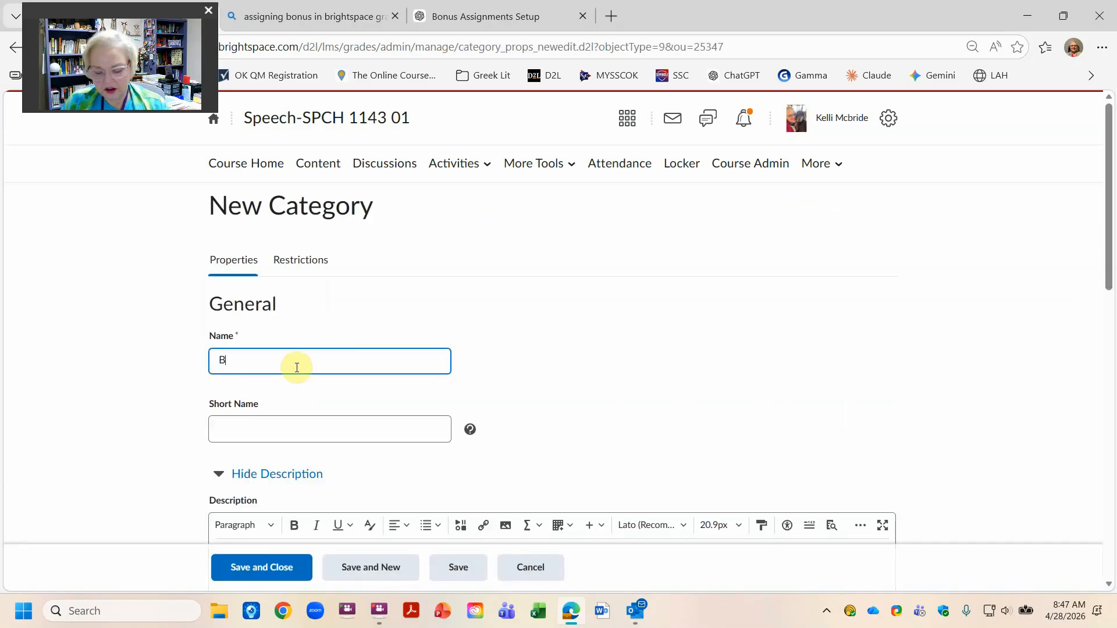
key(BackSpace)
key(BackSpace)
text(us)
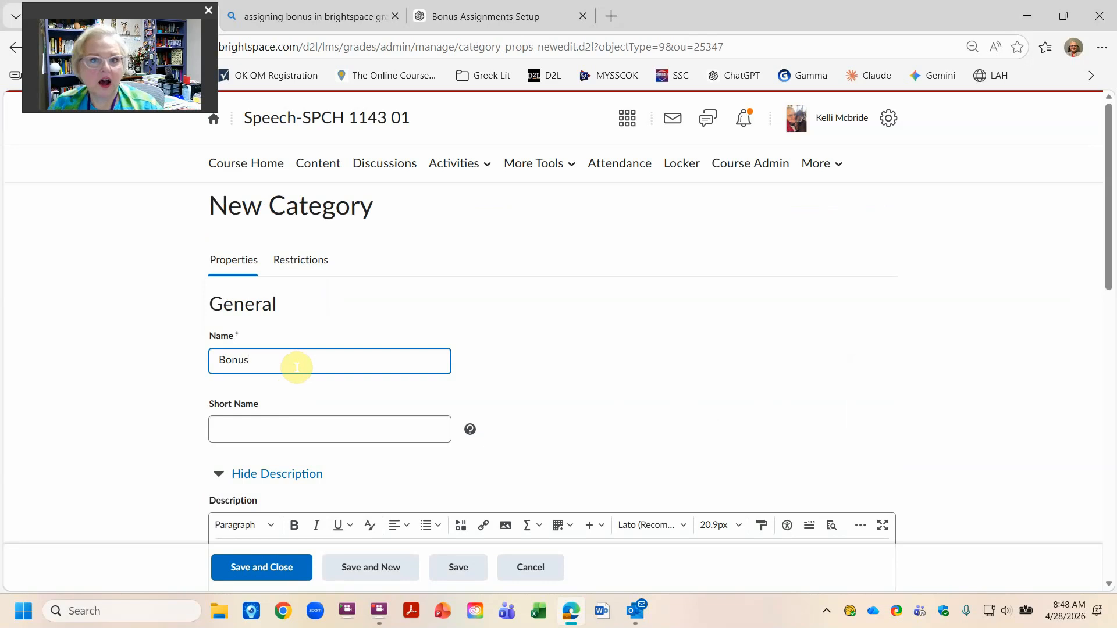
scroll(296, 368, down, 6)
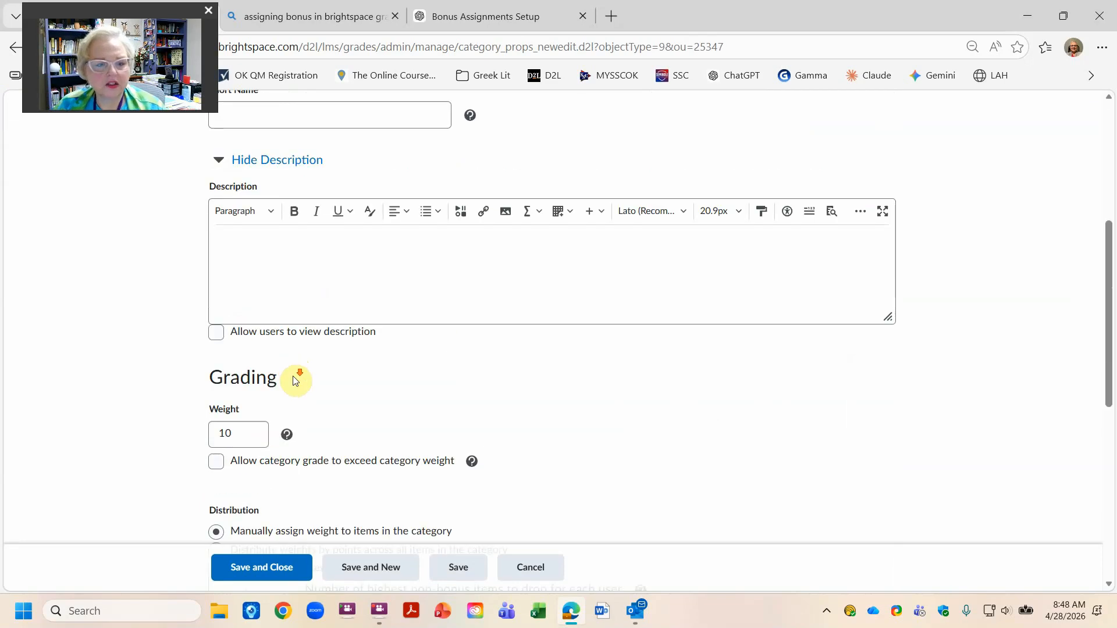
double_click(224, 356)
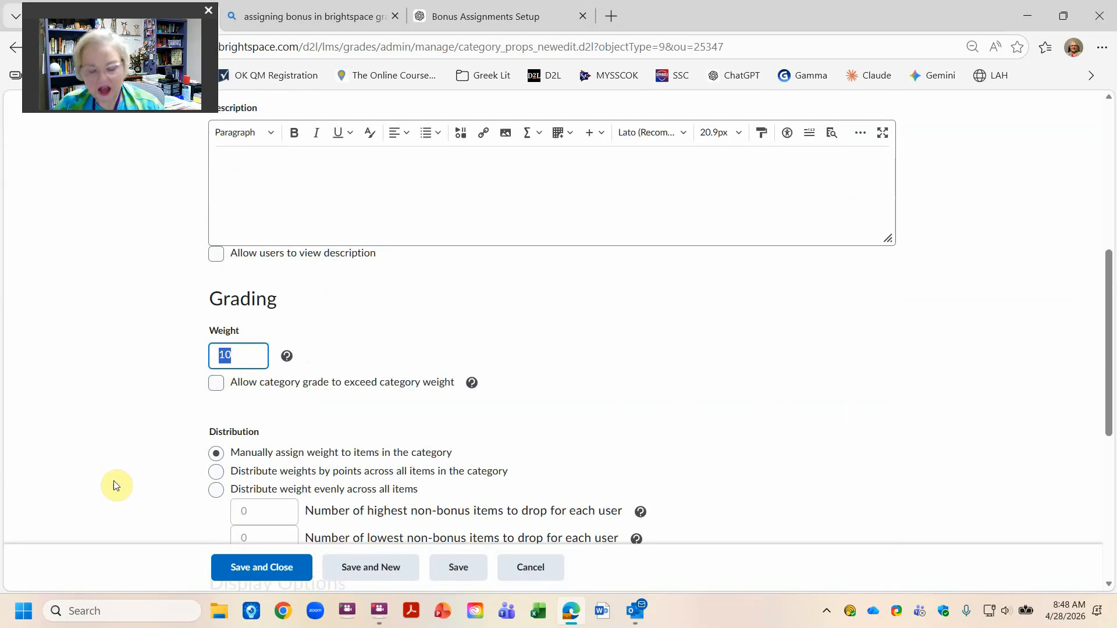
text(2)
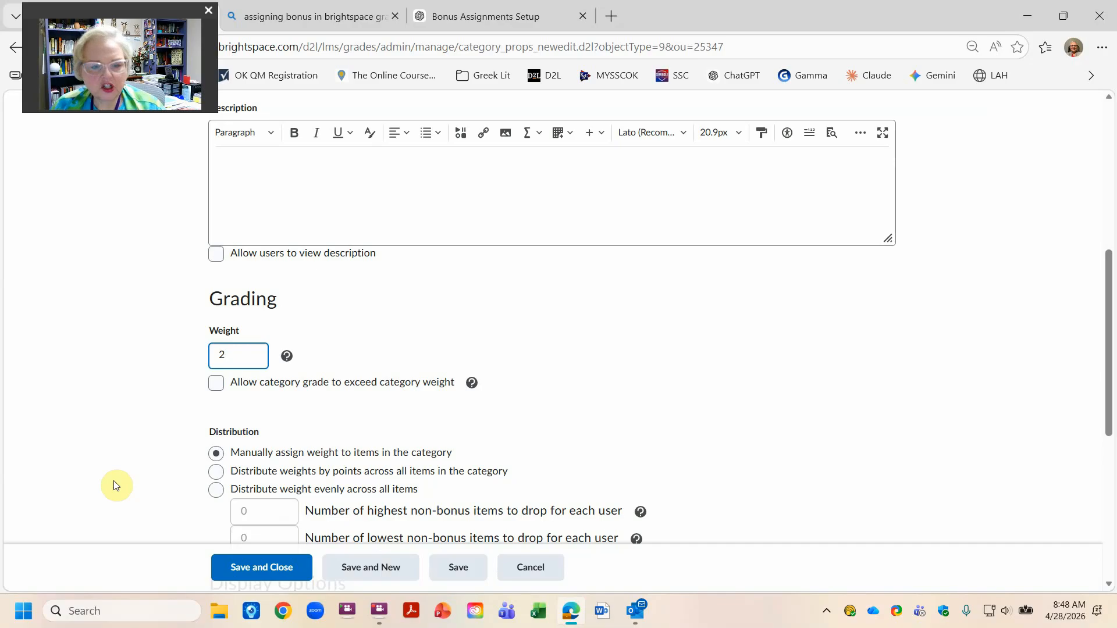
Step: Distribute the Bonus category's weights by points across all items, allow its grade to exceed the category weight, and save and close it
scroll(120, 512, down, 3)
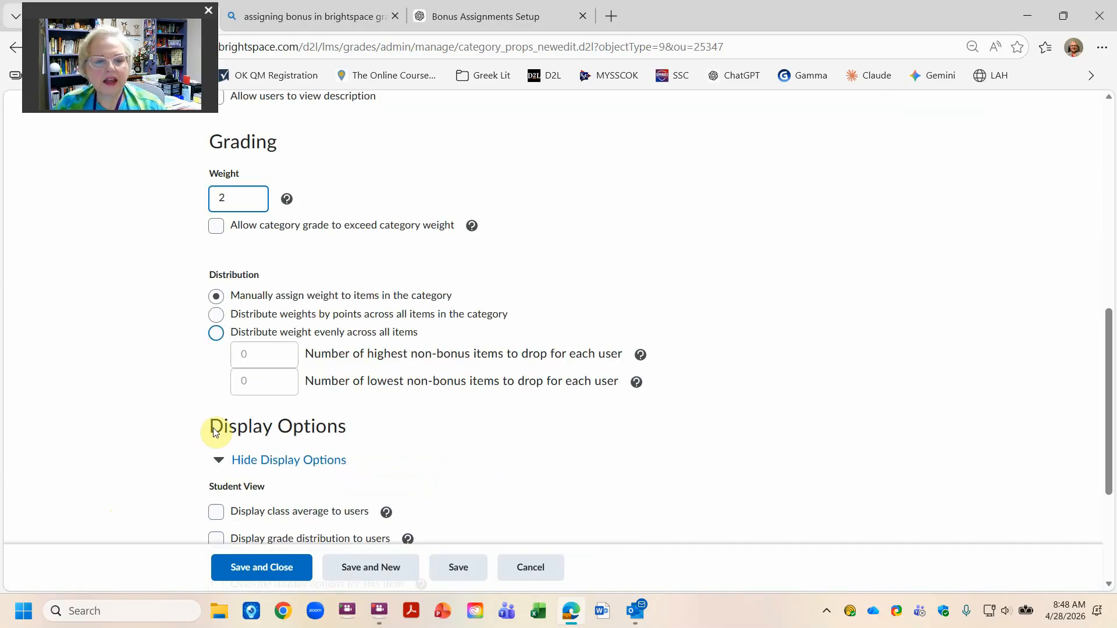
click(217, 315)
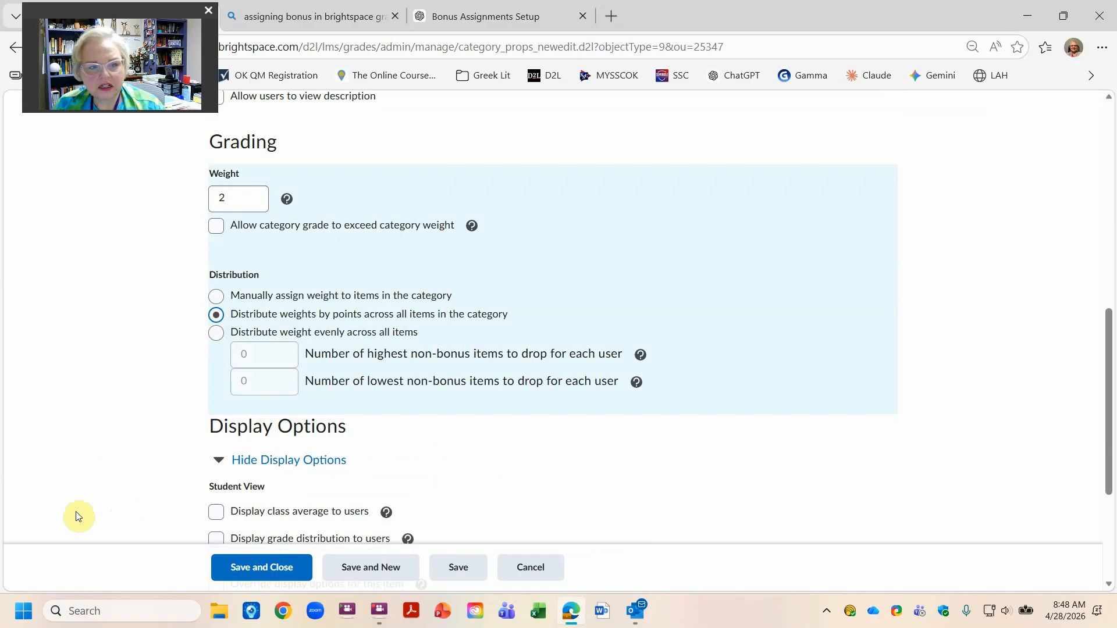
scroll(76, 513, down, 4)
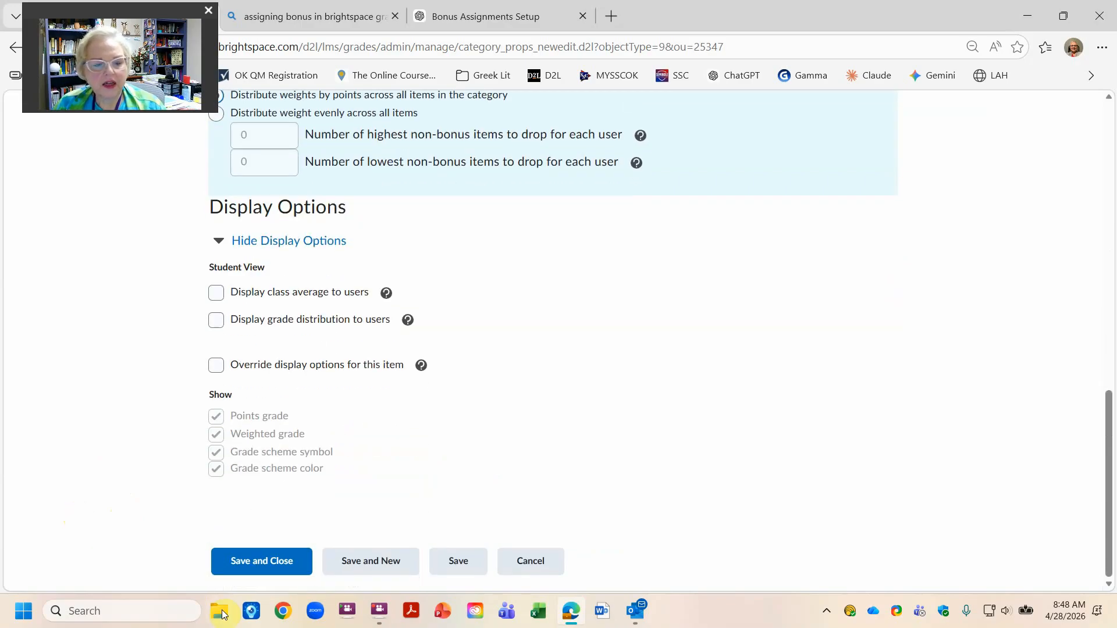
scroll(170, 476, up, 7)
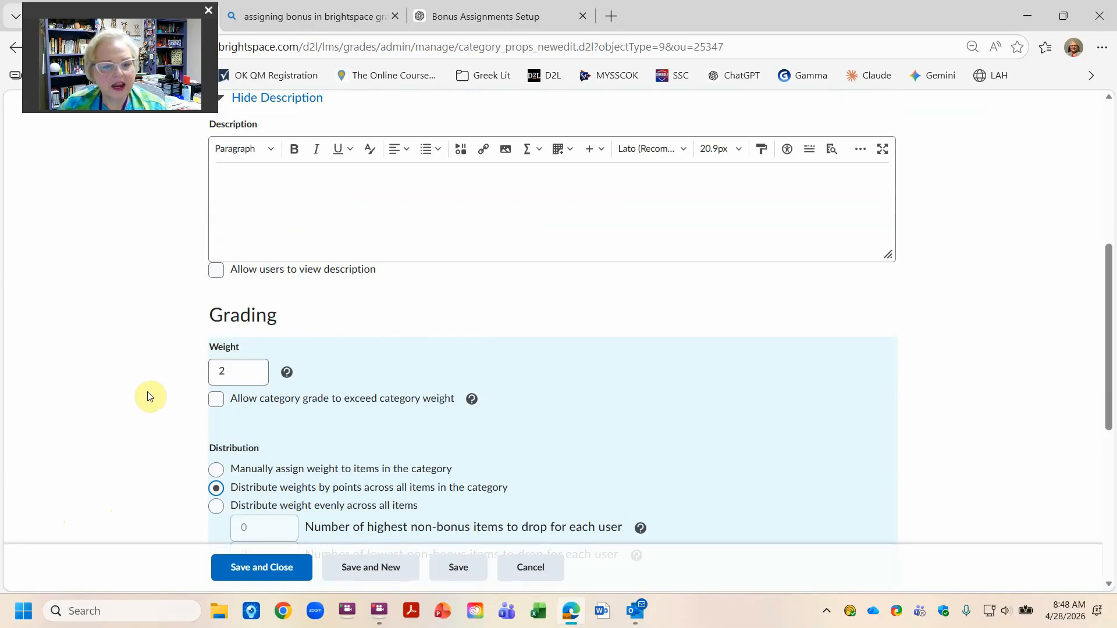
click(216, 401)
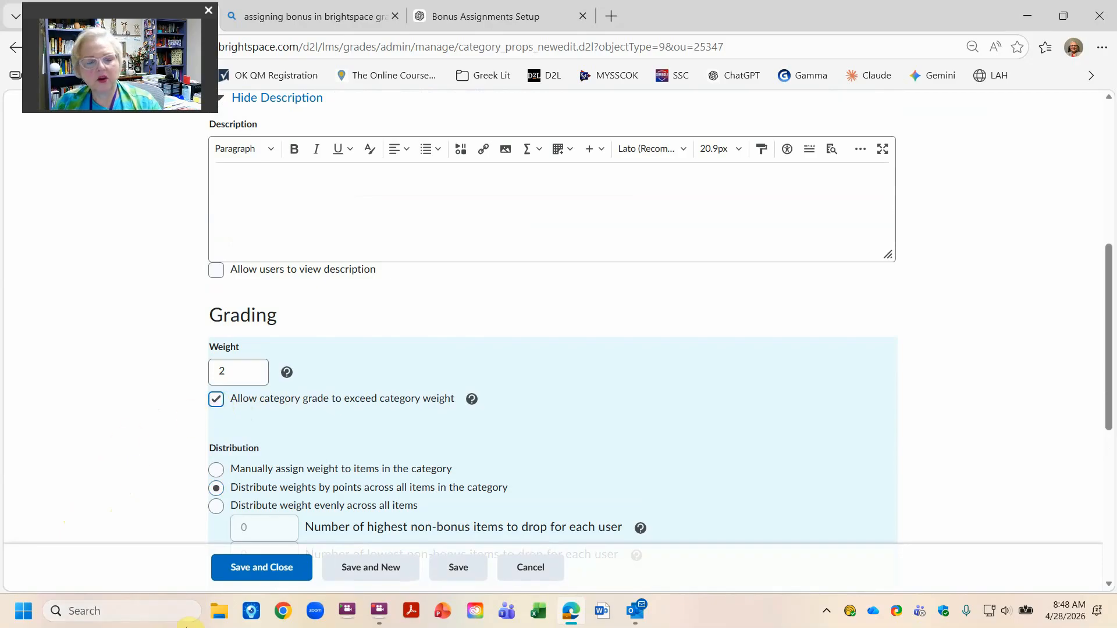
click(264, 567)
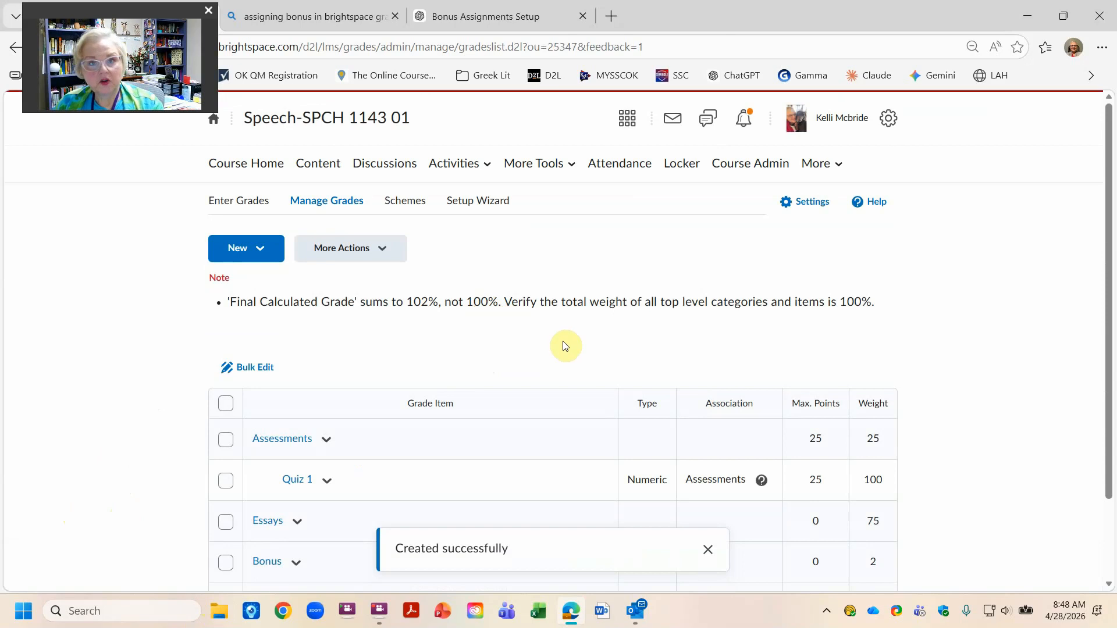
Step: Start a new numeric grade item named Bonus Q and assign it to the Assessments category
scroll(563, 344, down, 2)
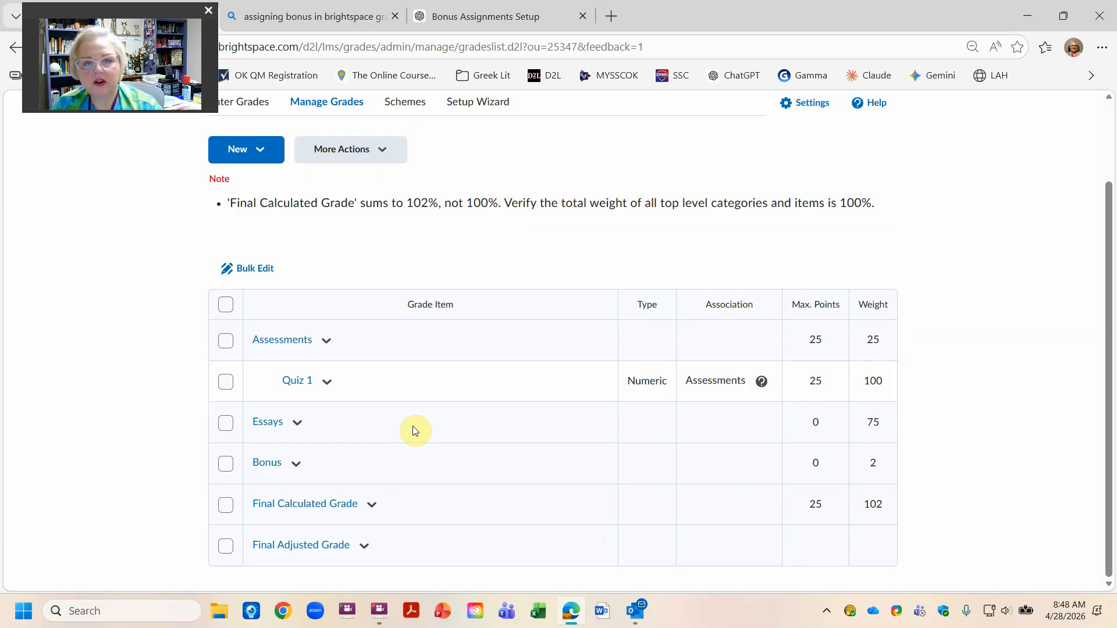
scroll(415, 430, up, 2)
scroll(415, 431, down, 2)
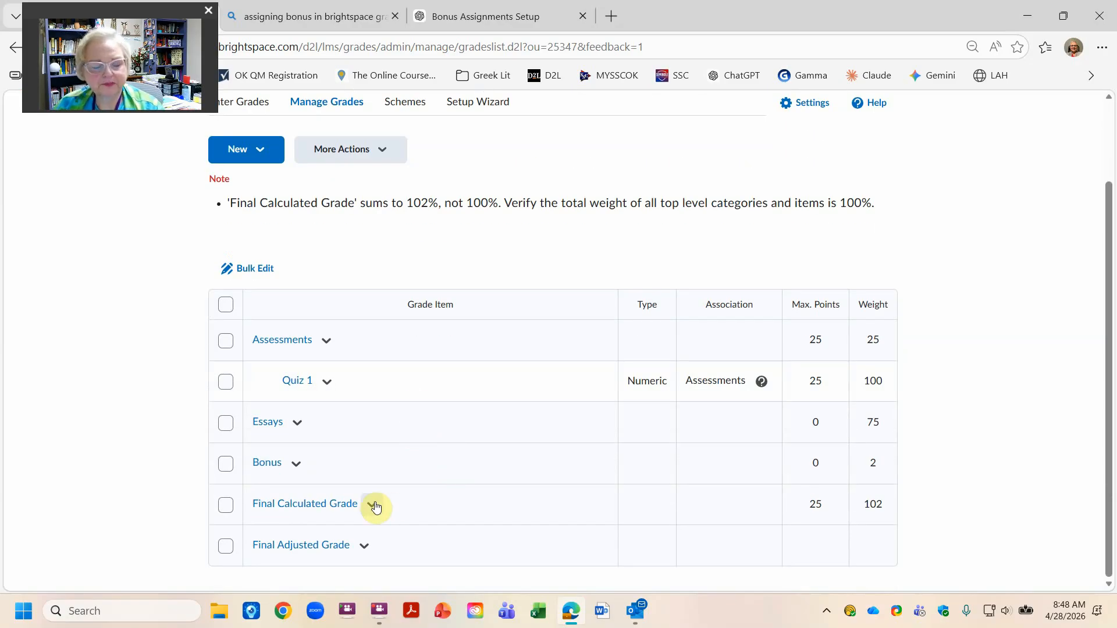
click(324, 350)
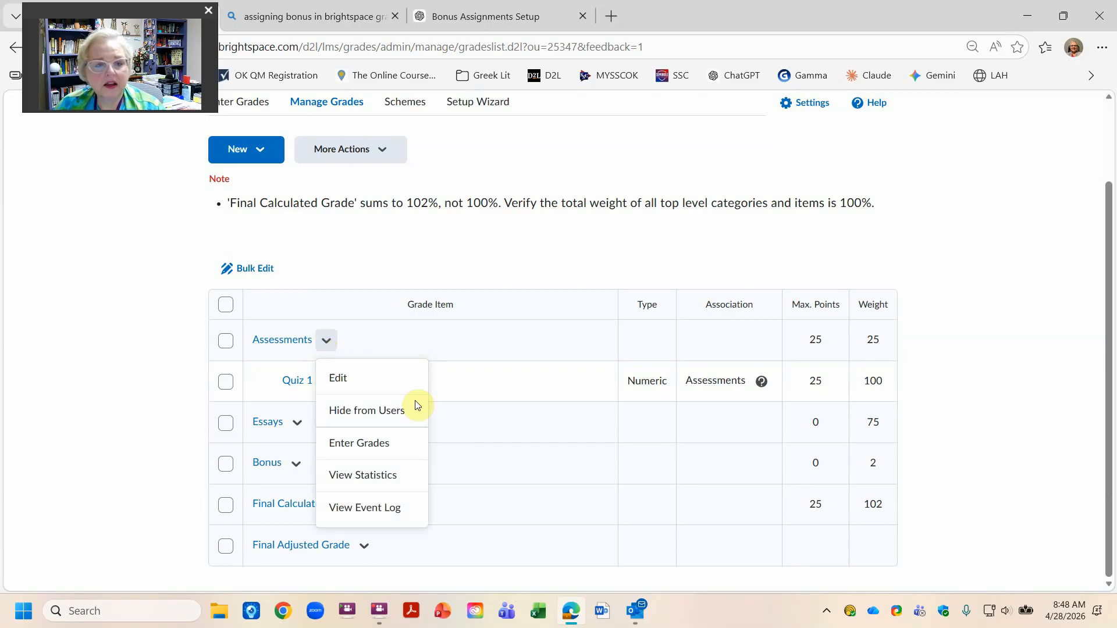
click(258, 151)
click(247, 193)
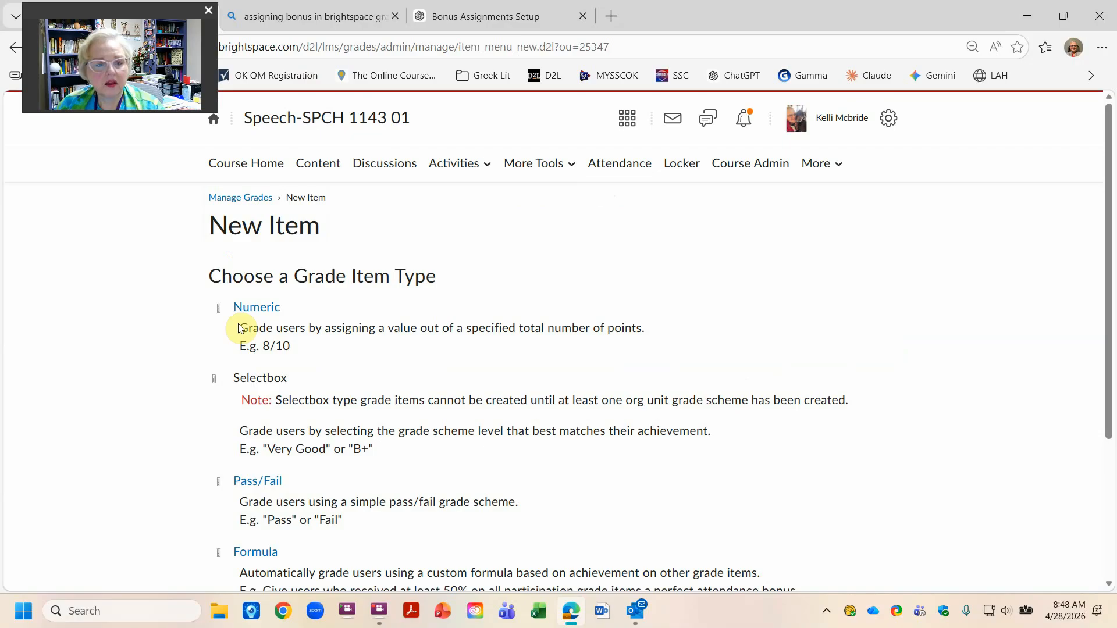
click(266, 305)
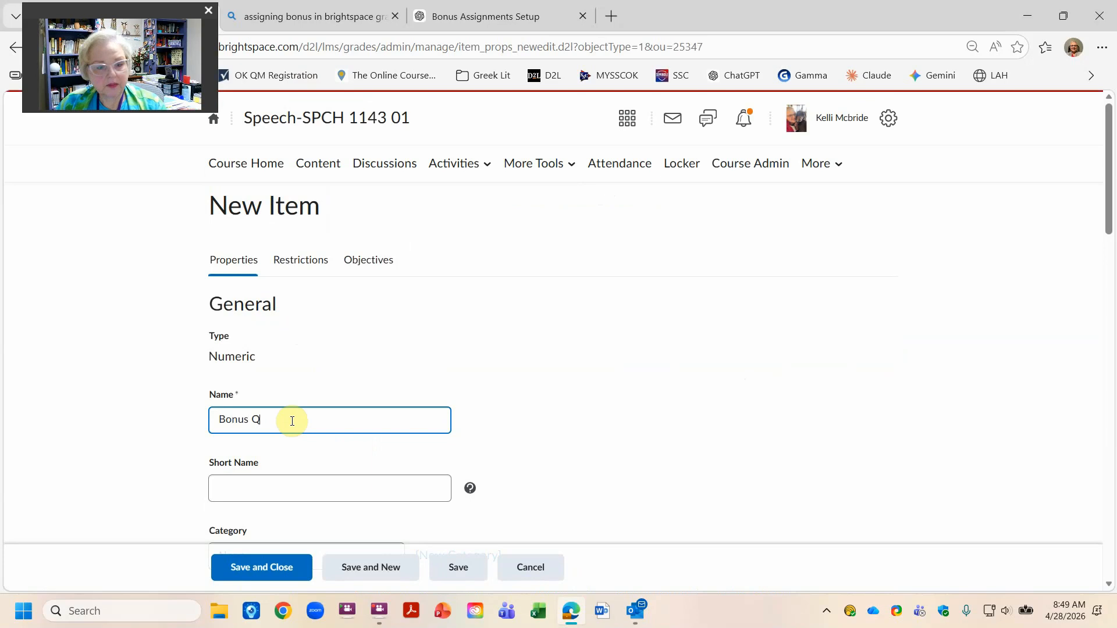
scroll(292, 419, down, 5)
scroll(295, 422, up, 1)
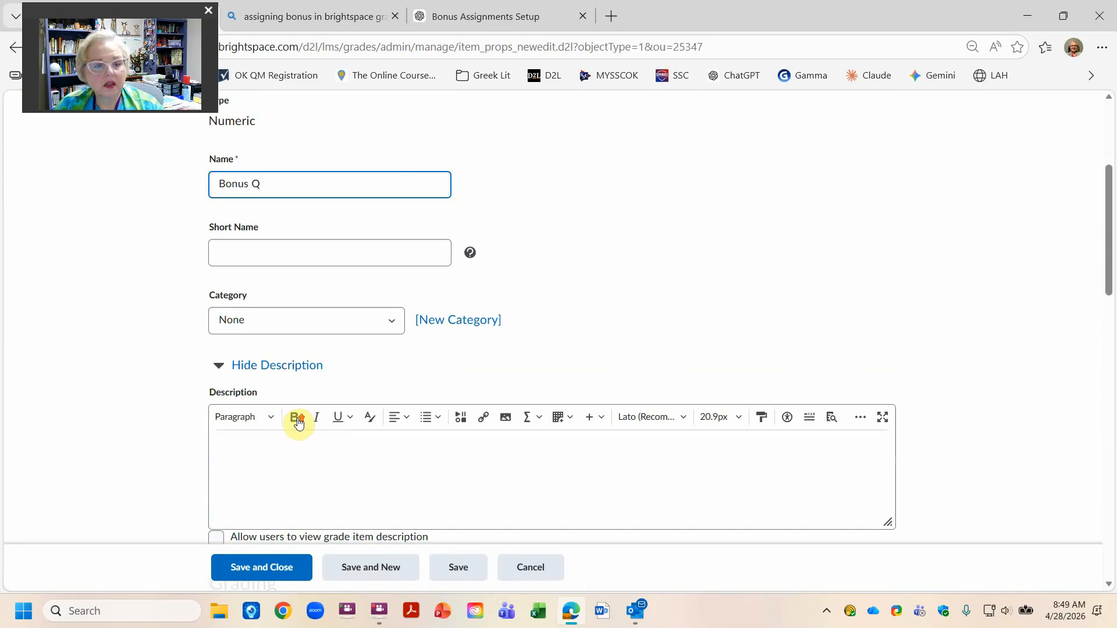
click(341, 321)
click(329, 364)
scroll(233, 407, down, 7)
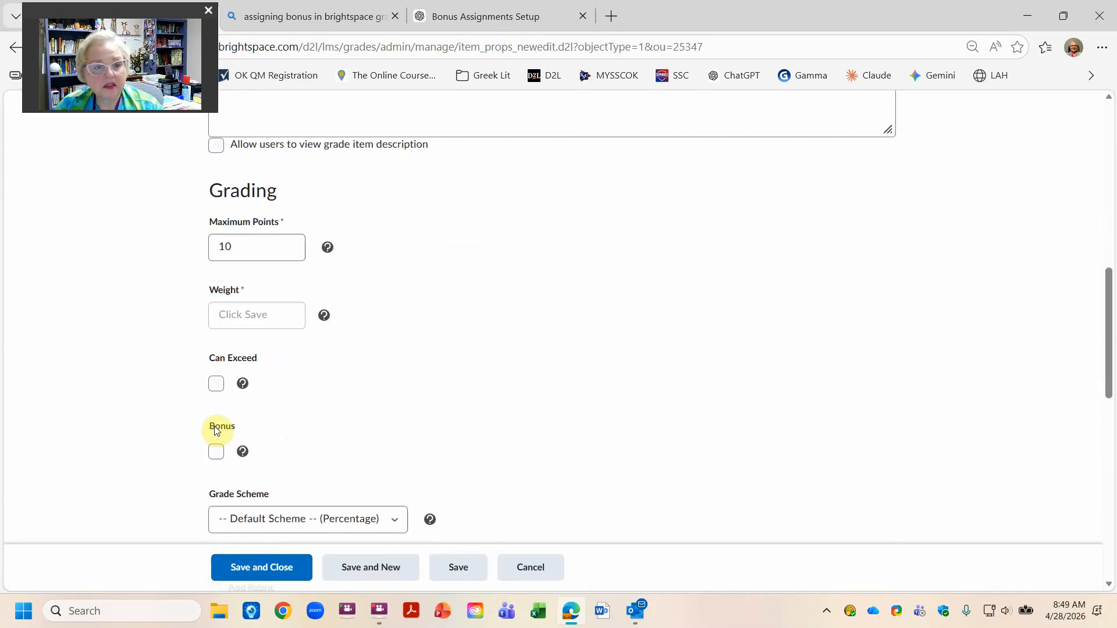
Step: Mark the Bonus Q item as a bonus and turn on its Can Exceed option
click(249, 235)
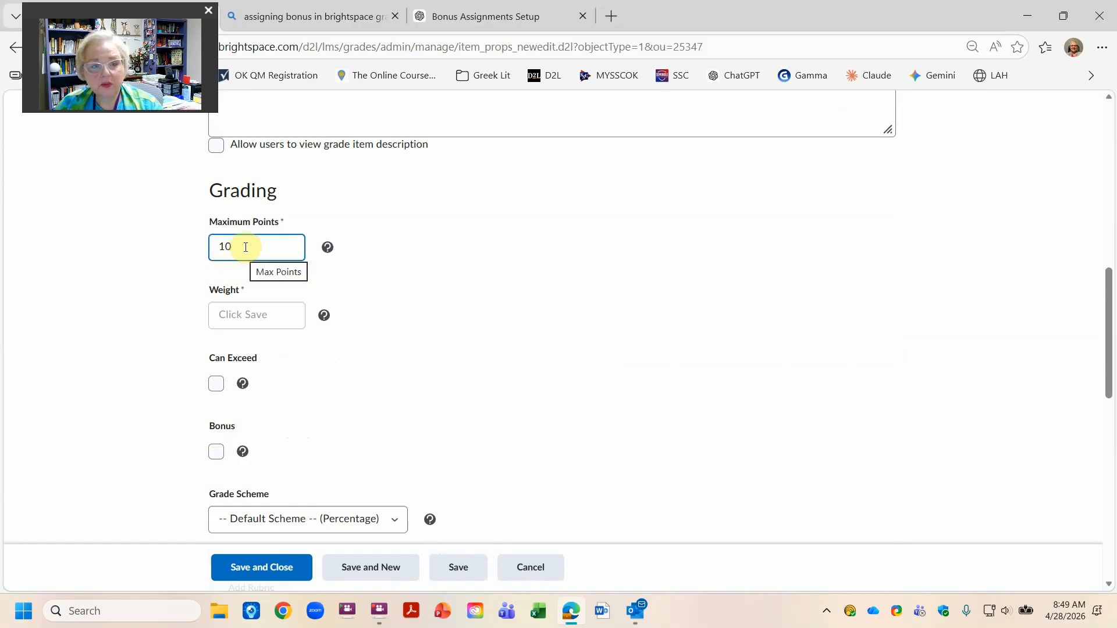
scroll(198, 370, down, 1)
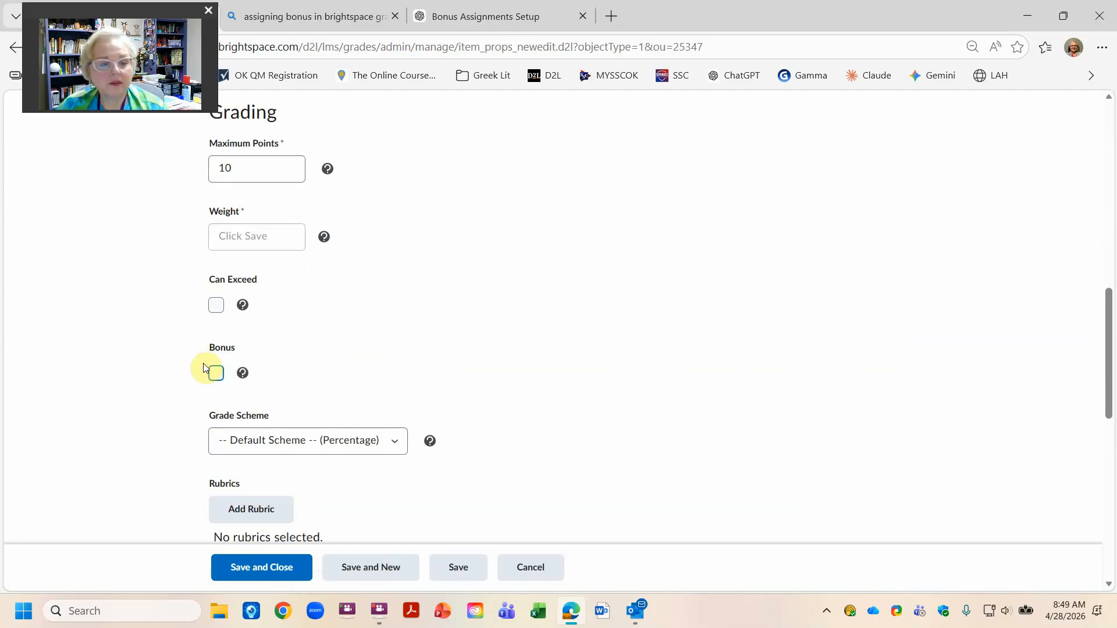
click(214, 372)
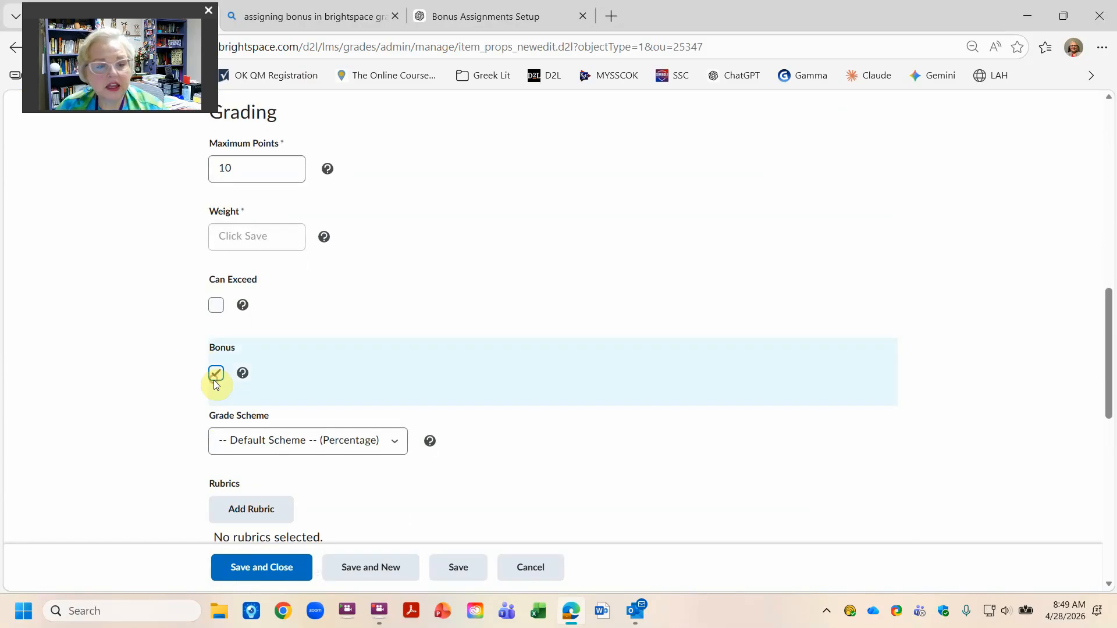
click(214, 306)
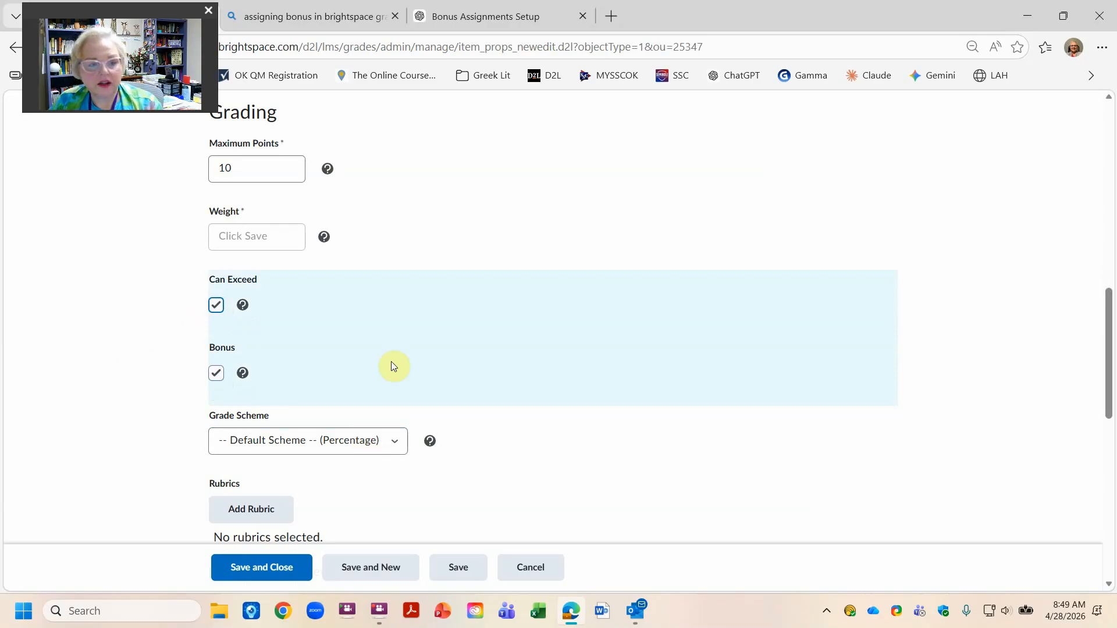
Step: Set the Bonus Q item's maximum points to 1, then save and close it
scroll(304, 227, up, 3)
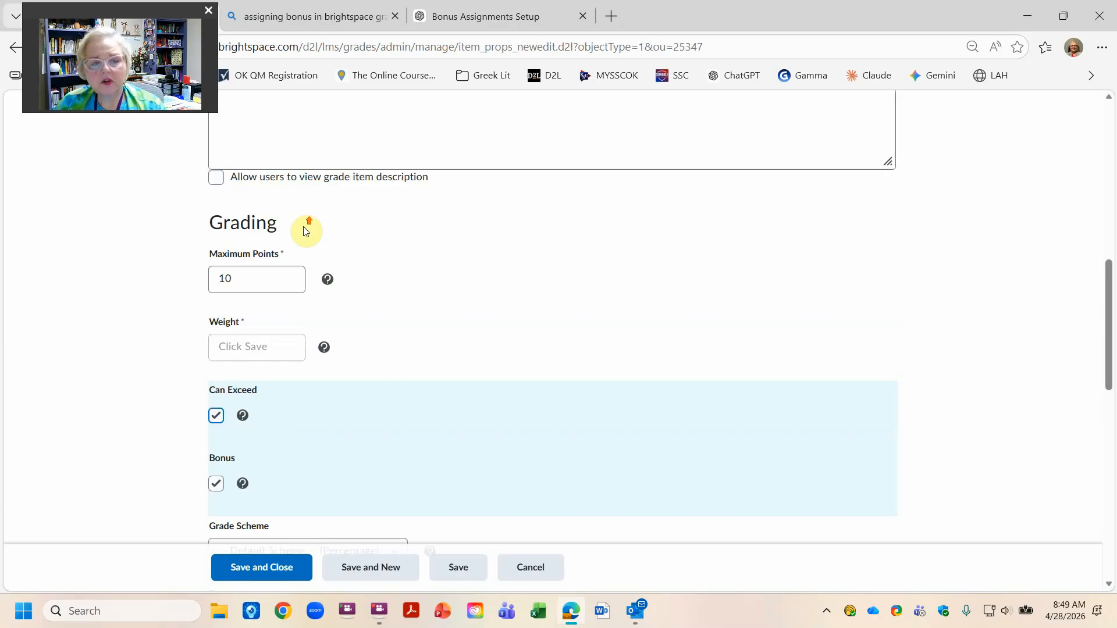
double_click(264, 336)
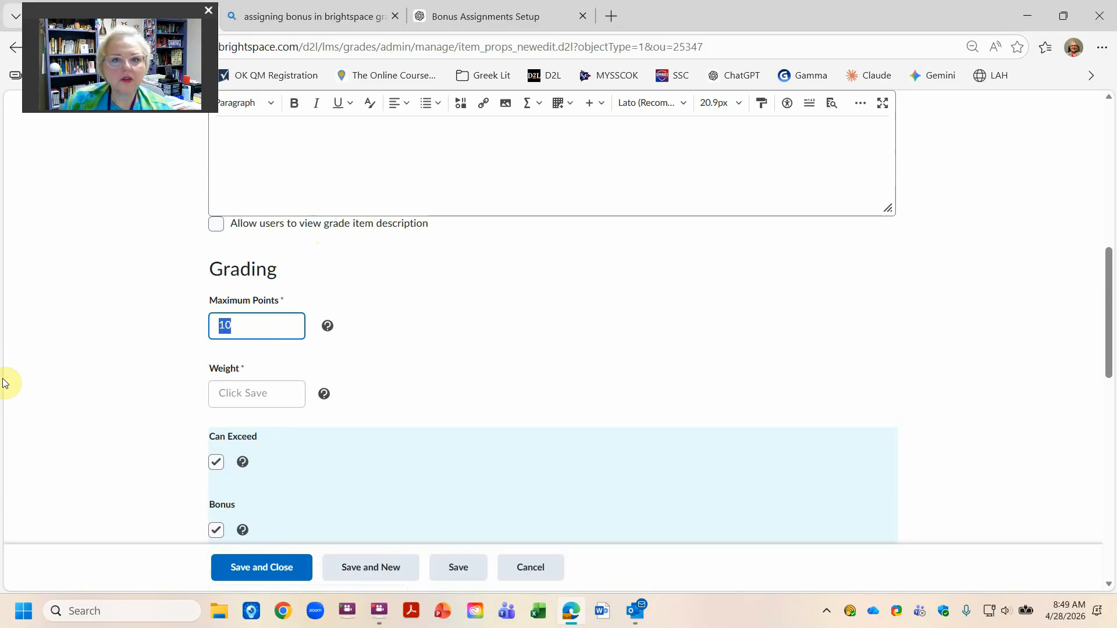
text(1)
click(92, 379)
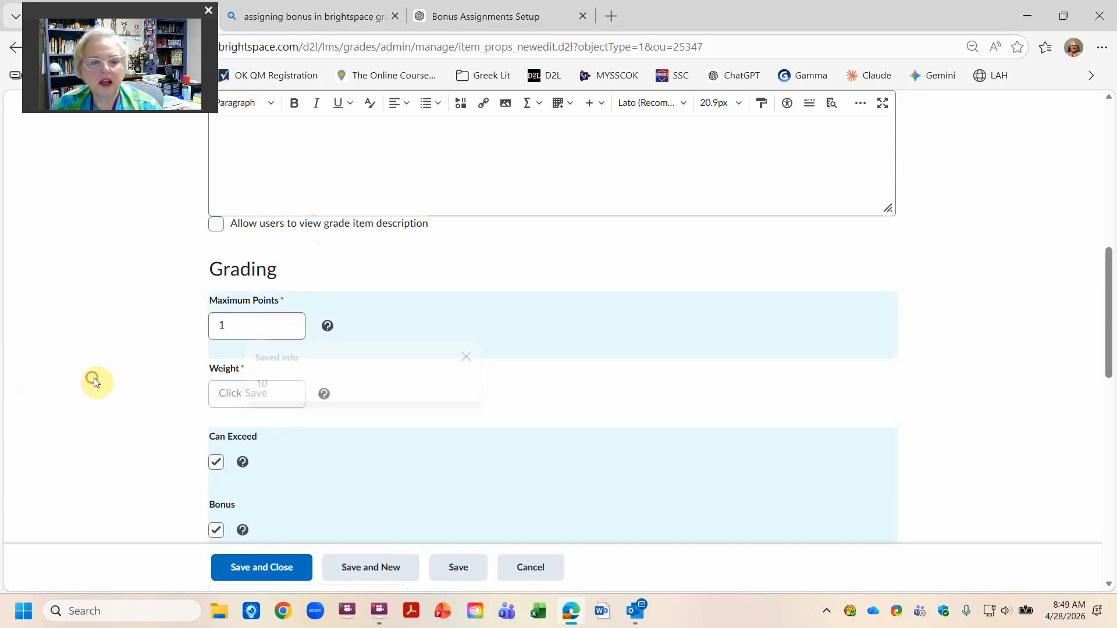
scroll(93, 393, down, 15)
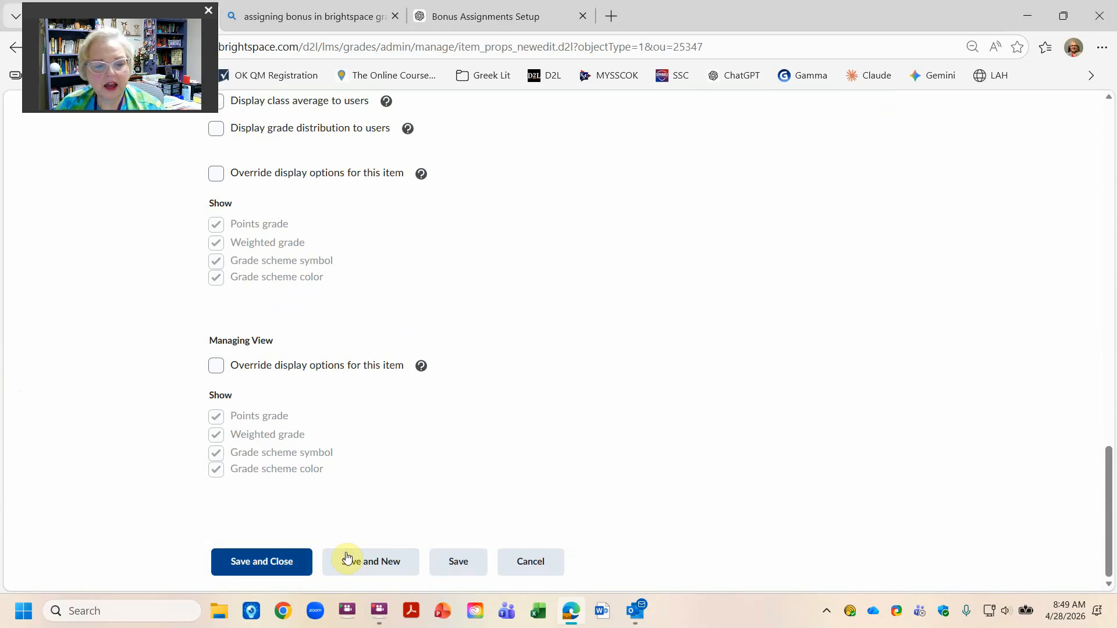
click(276, 557)
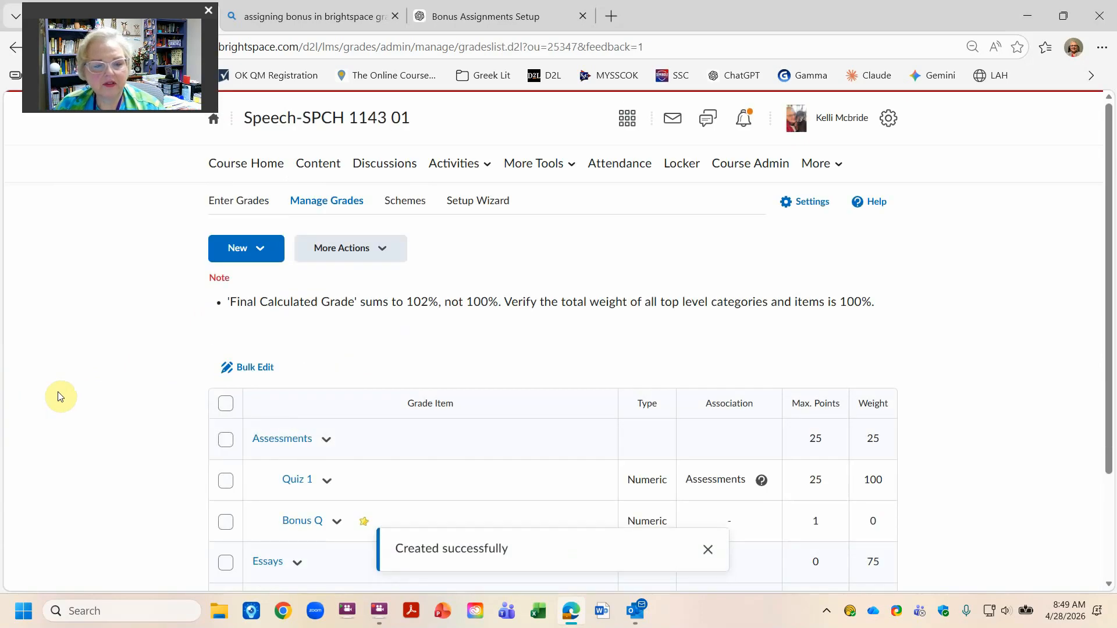
Step: Turn on the Can Exceed option for the Final Calculated Grade, then save and close it
scroll(174, 397, down, 3)
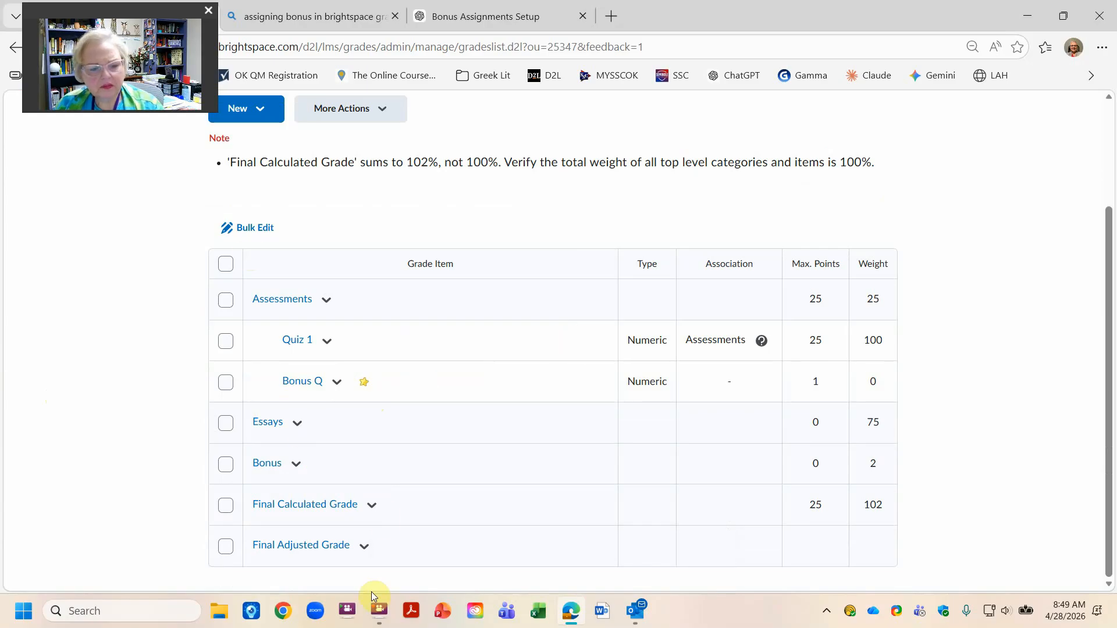
click(376, 511)
click(395, 371)
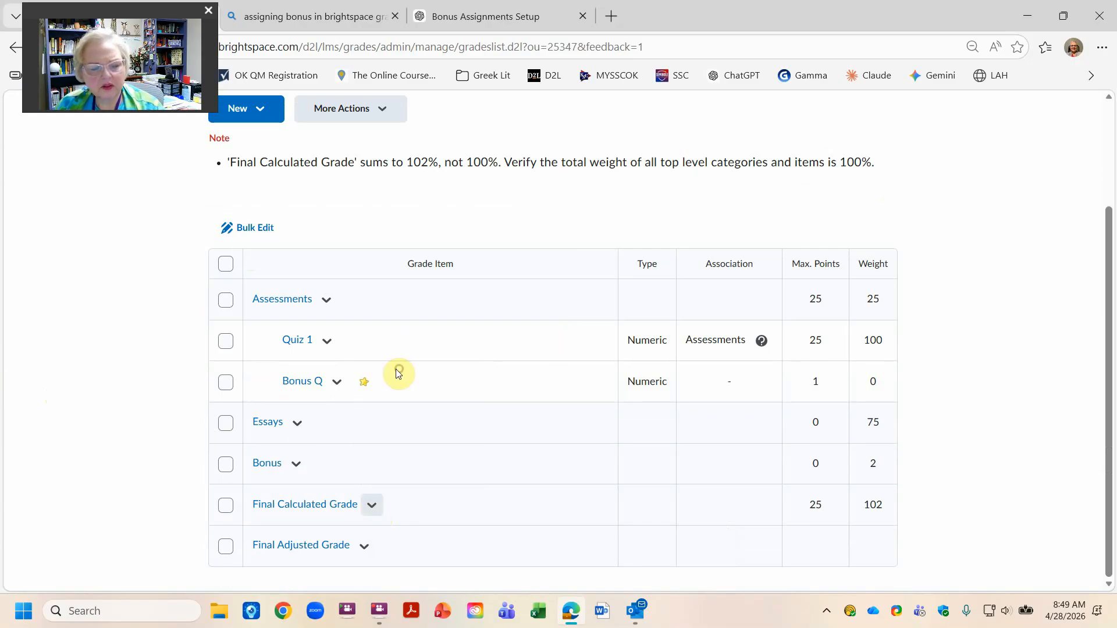
scroll(512, 446, down, 5)
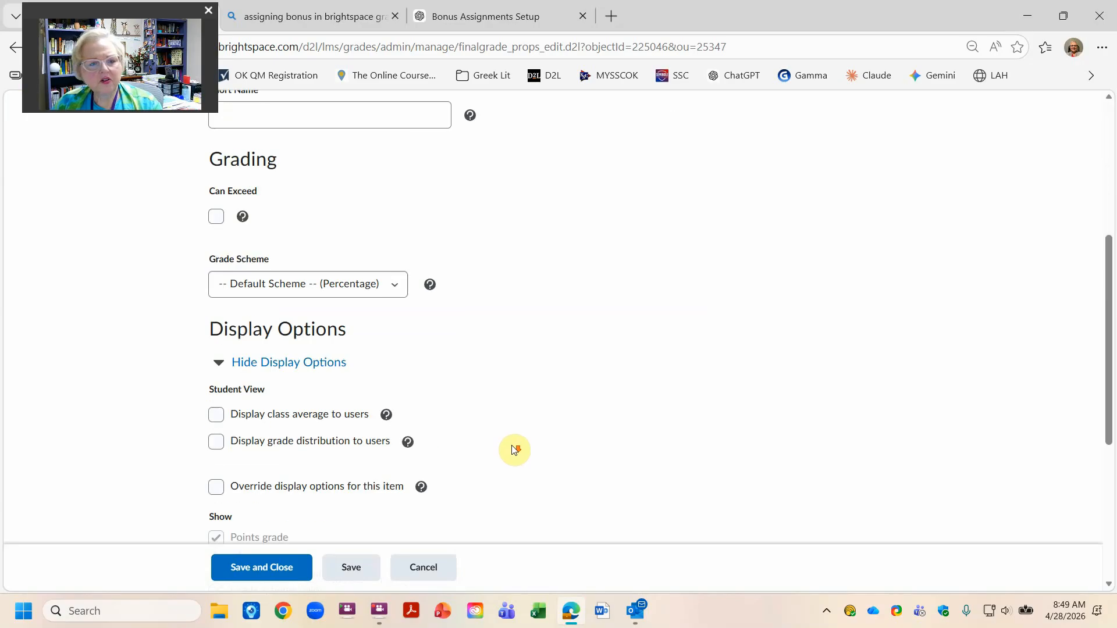
scroll(514, 449, down, 4)
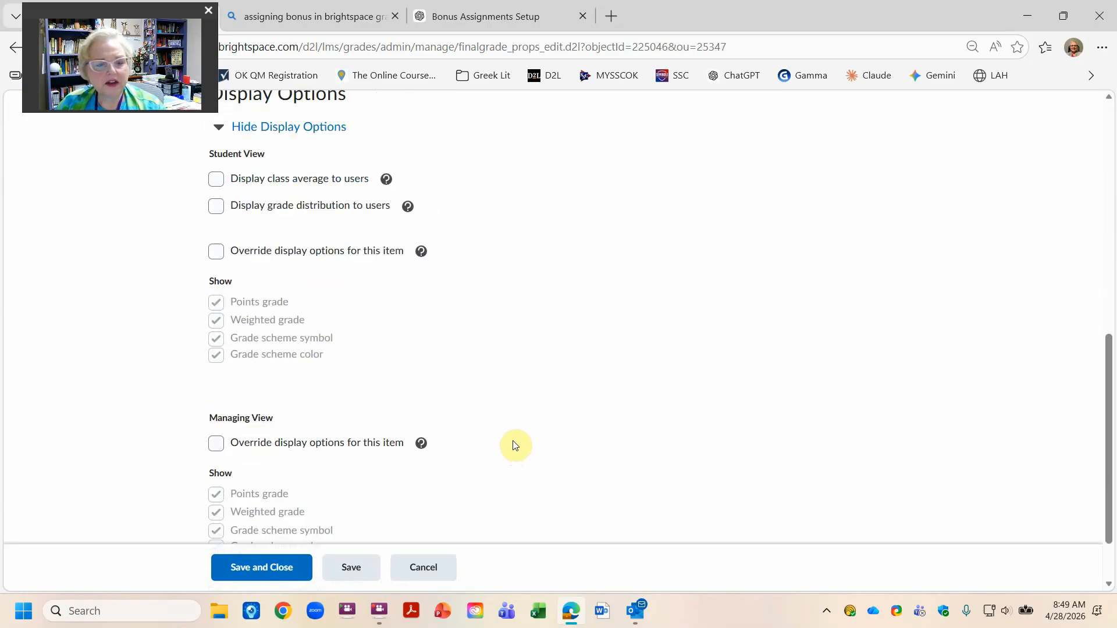
scroll(514, 446, up, 4)
scroll(545, 435, up, 1)
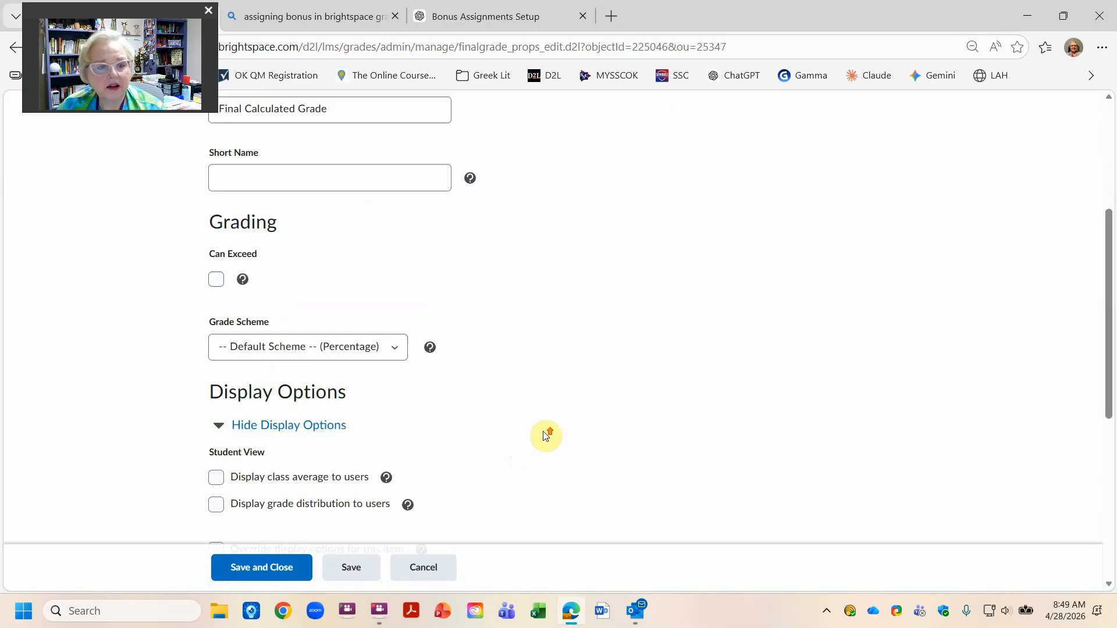
click(216, 295)
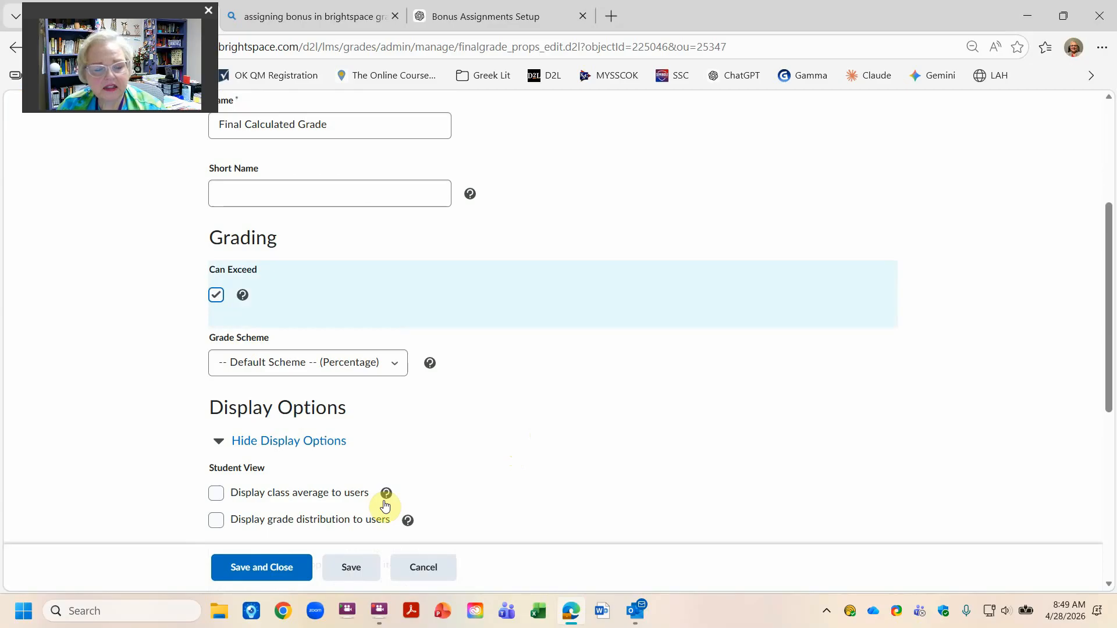
click(259, 567)
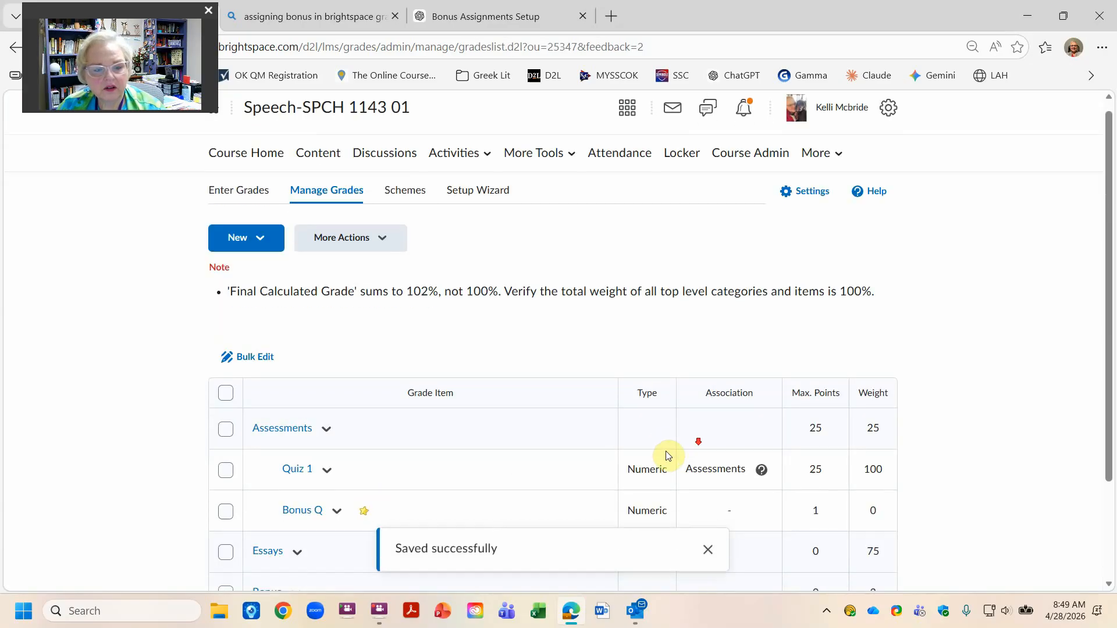
Step: Create a new assessment in the course's quizzes and title it Bonus Q
scroll(680, 453, down, 2)
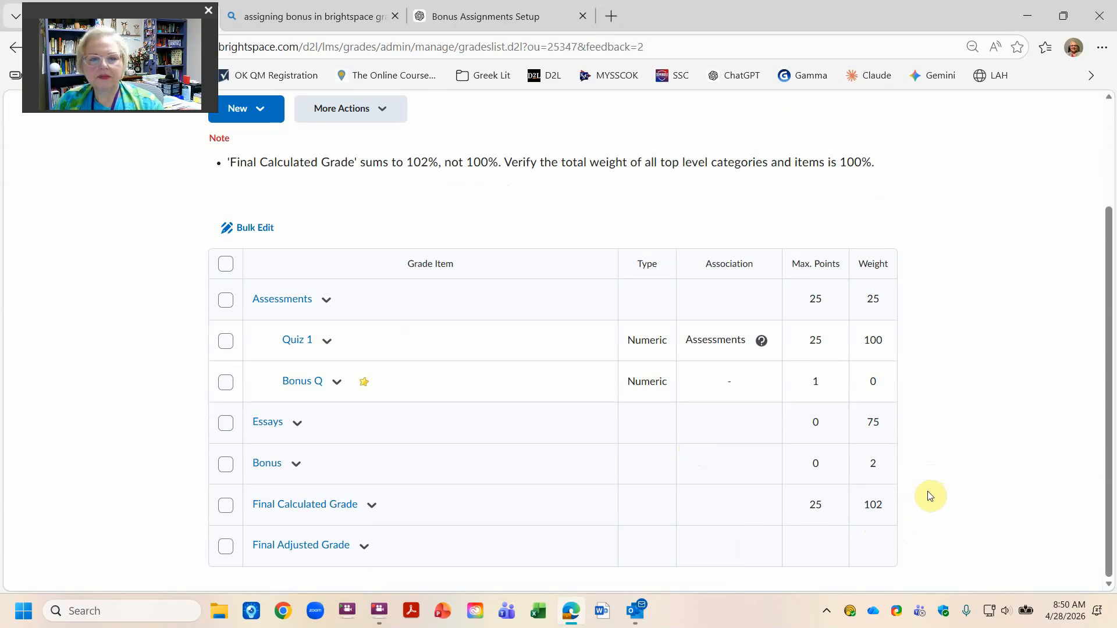
scroll(929, 495, up, 3)
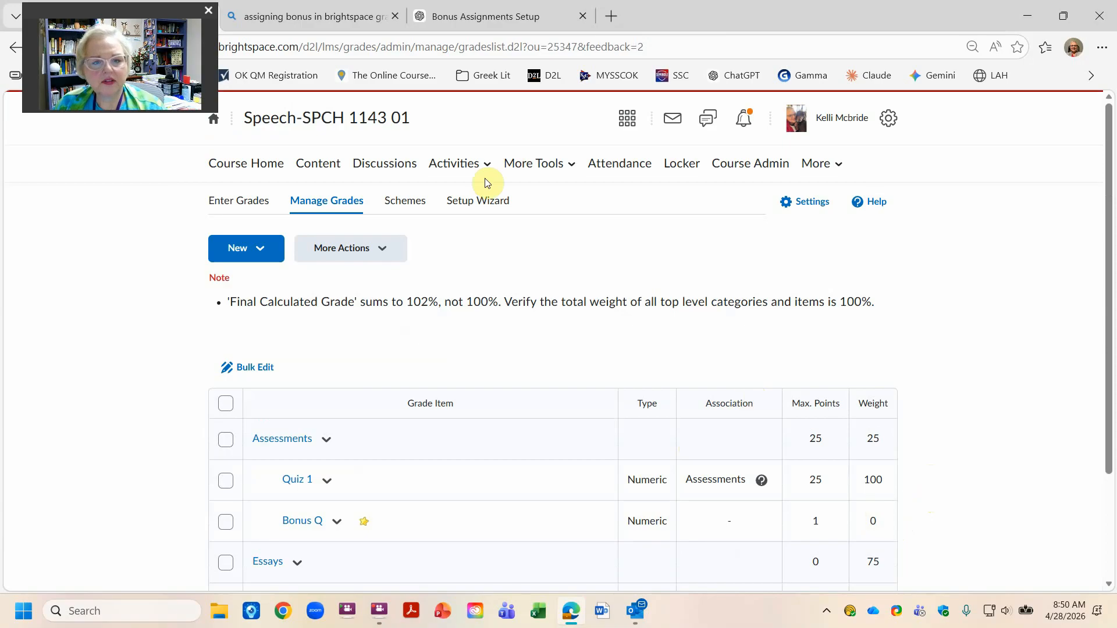
click(469, 167)
click(456, 199)
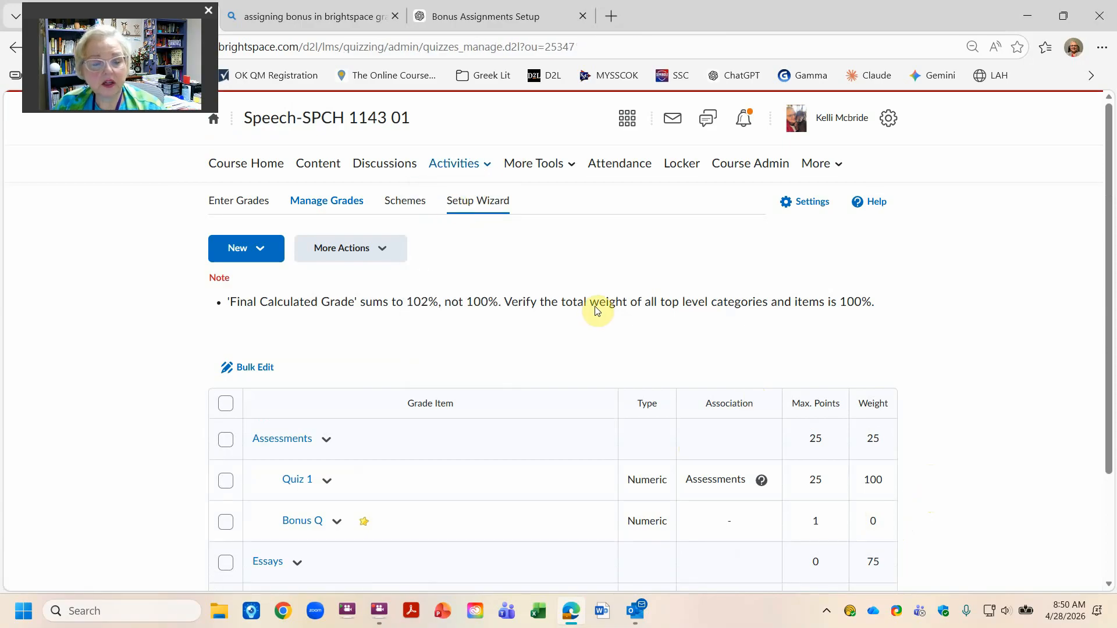
click(267, 256)
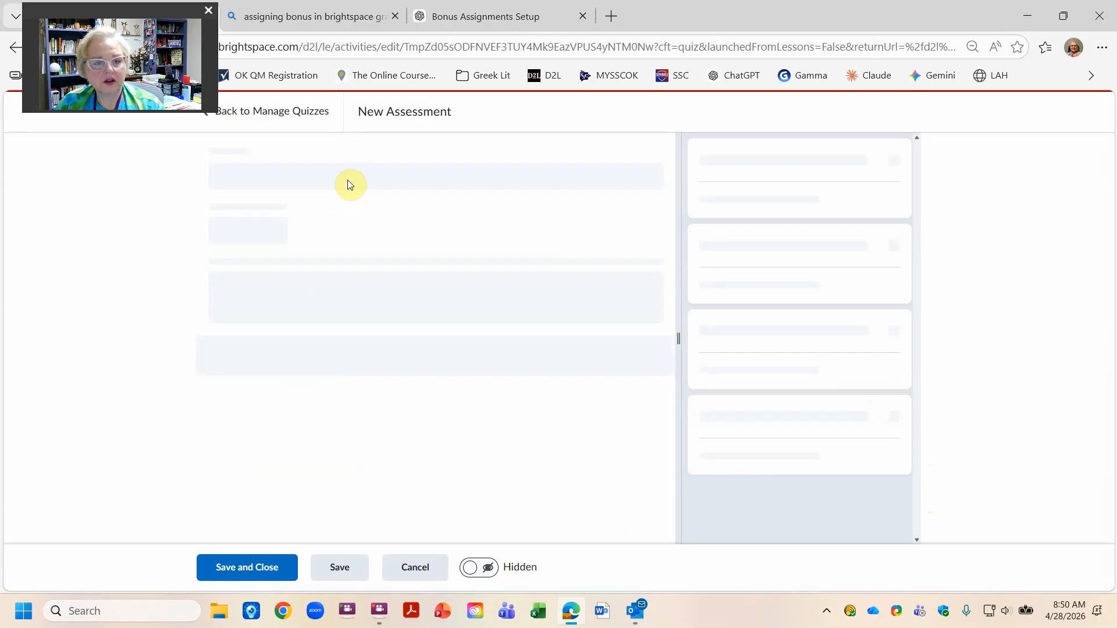
drag(347, 177, 3, 250)
text(Bonus Q)
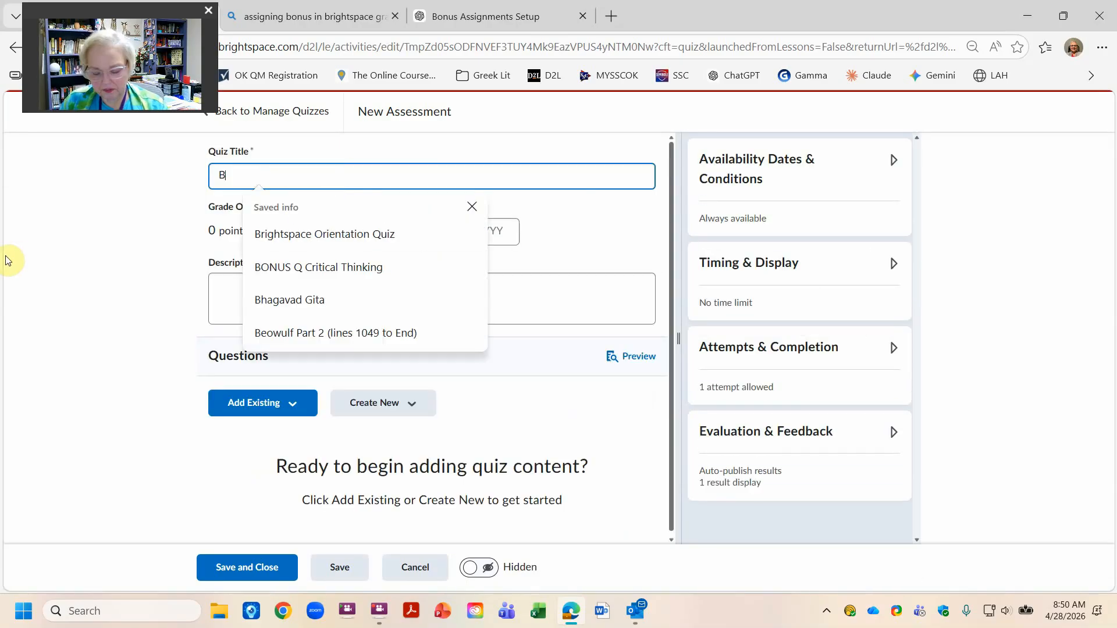
click(9, 320)
Step: Link the quiz to the existing Bonus Q item in the grade book
click(342, 236)
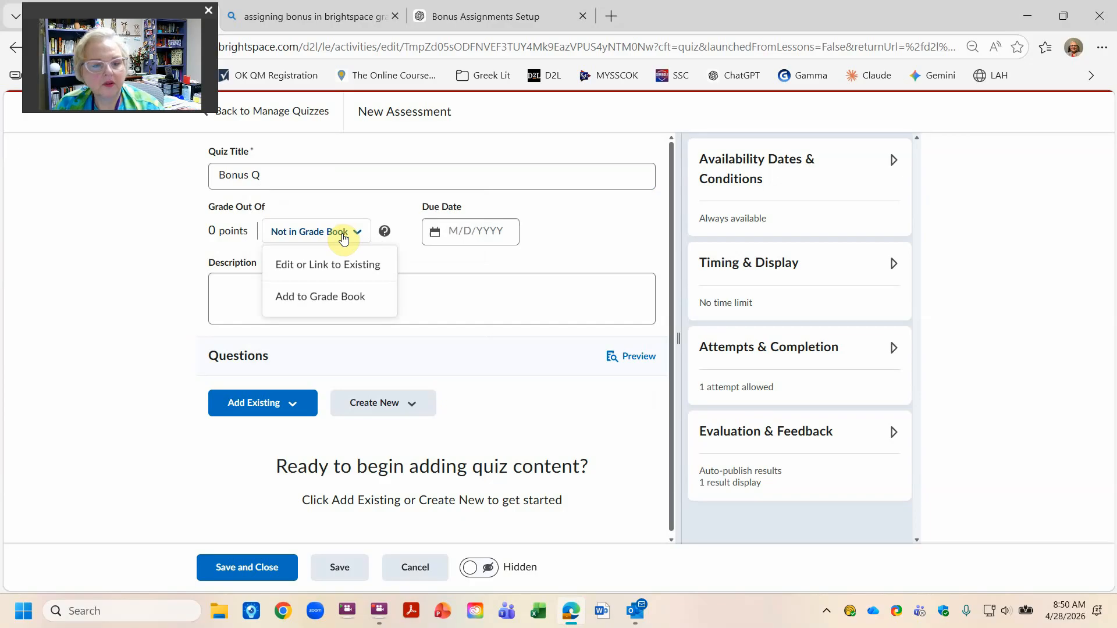
click(347, 265)
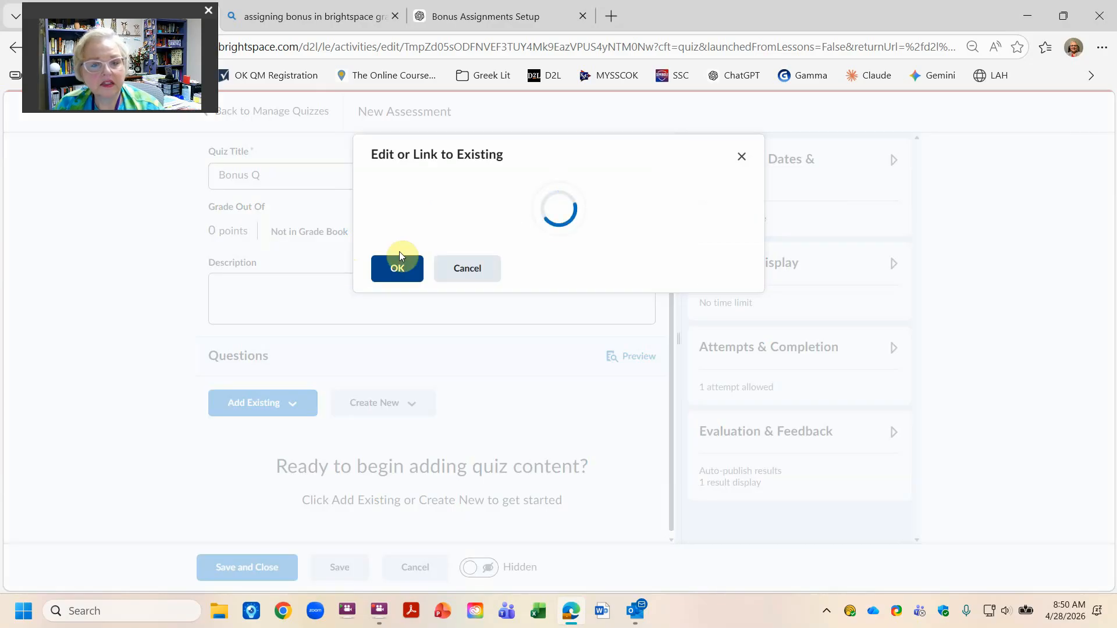
click(445, 297)
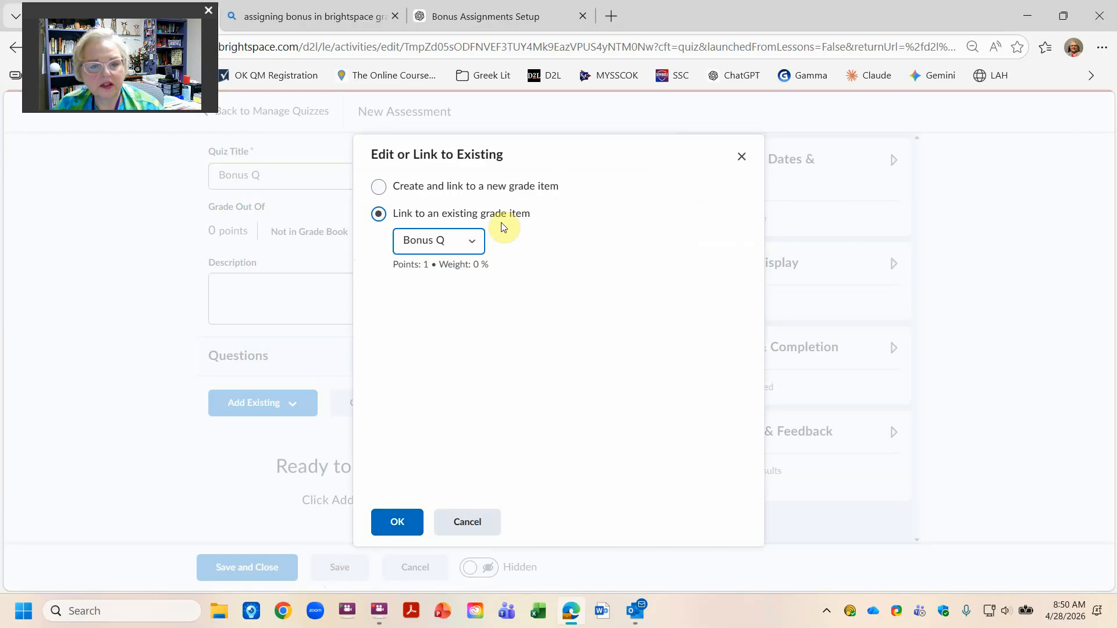
click(471, 249)
click(471, 249)
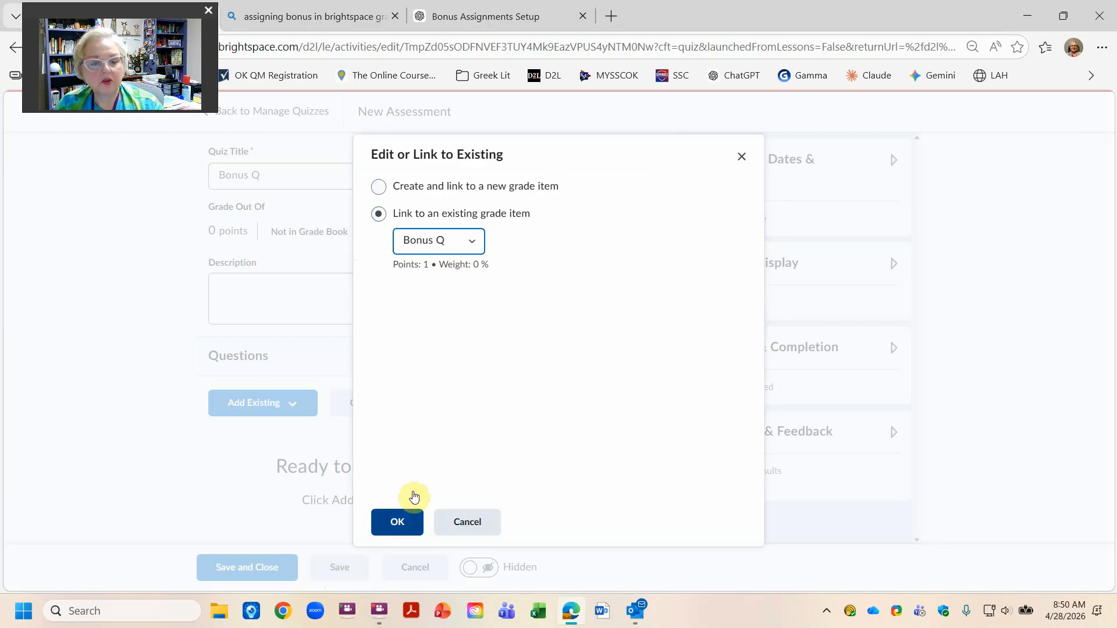
click(394, 525)
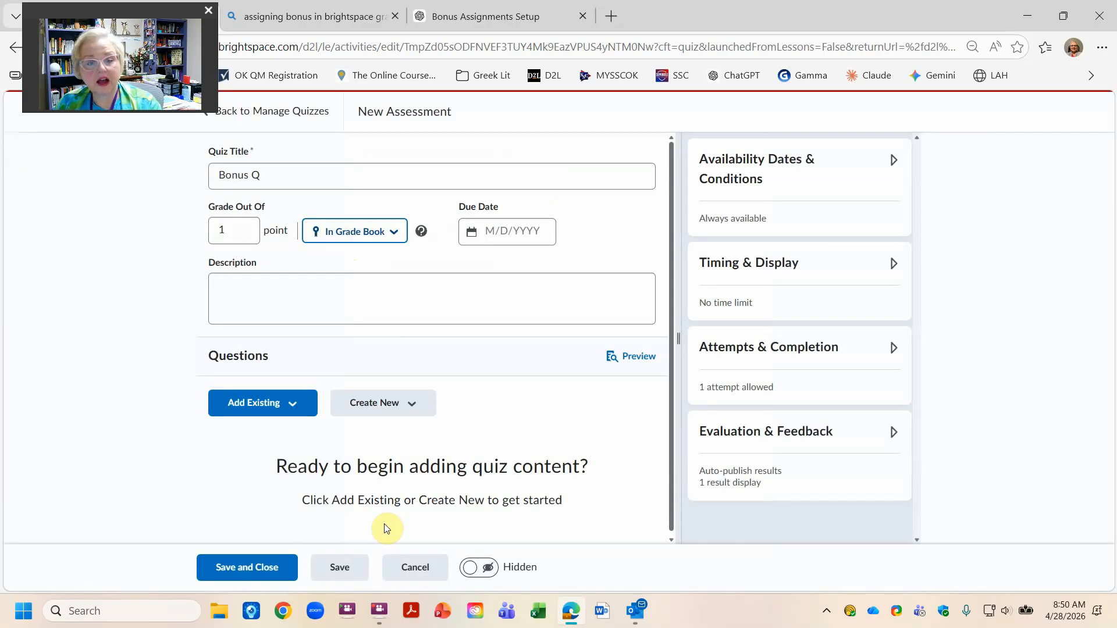
Step: Add a true-or-false question reading "This quiz is easy" with True as the correct answer, and save it
click(282, 404)
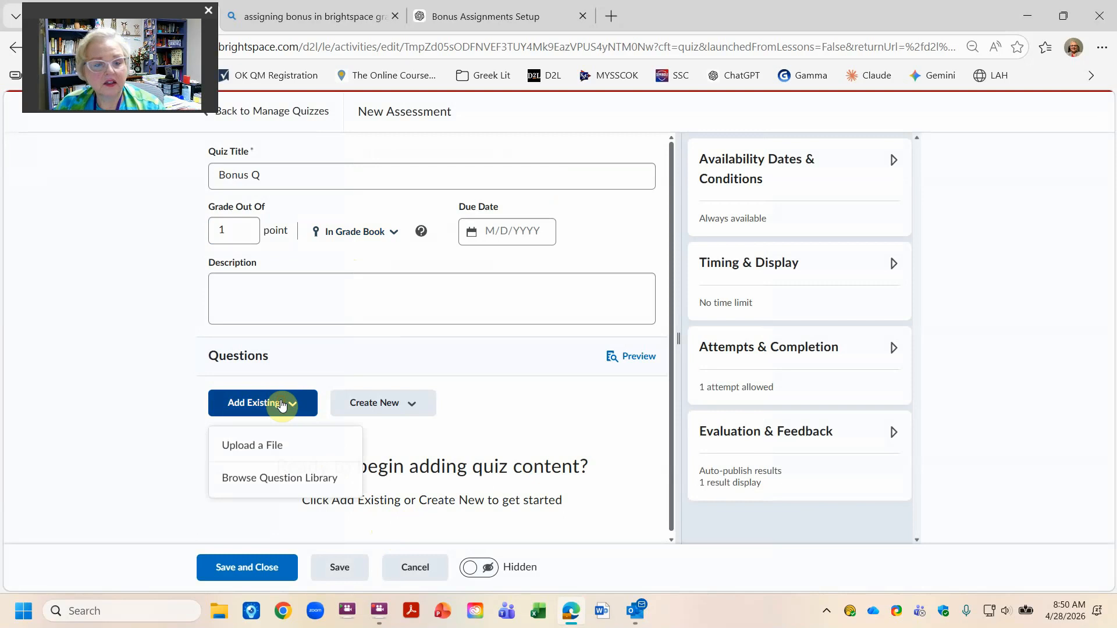
click(144, 431)
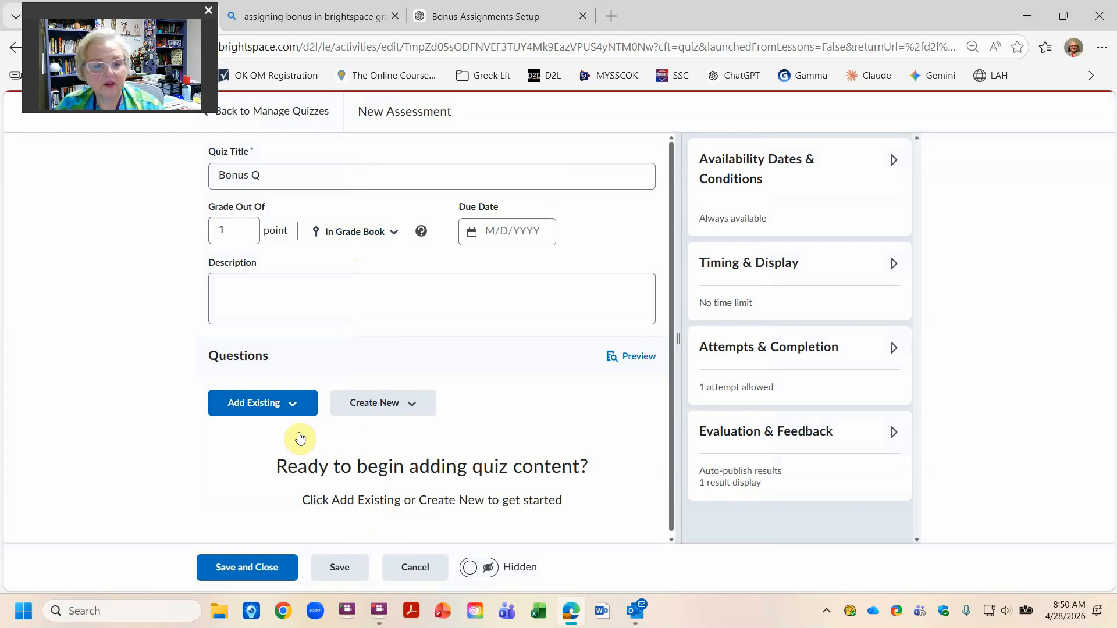
click(372, 409)
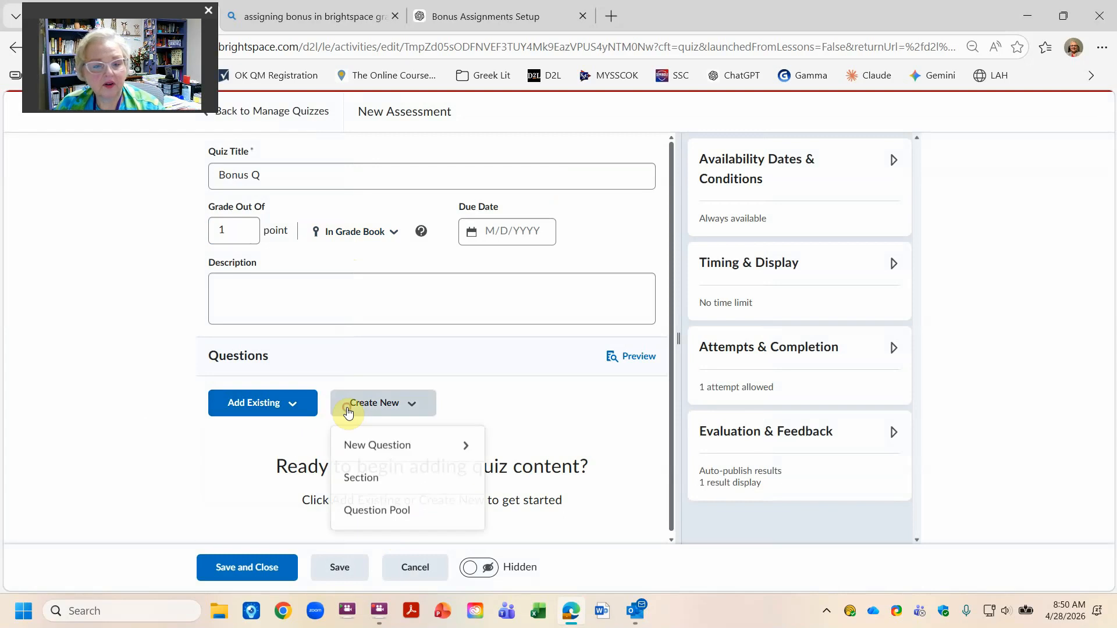
click(392, 447)
click(424, 479)
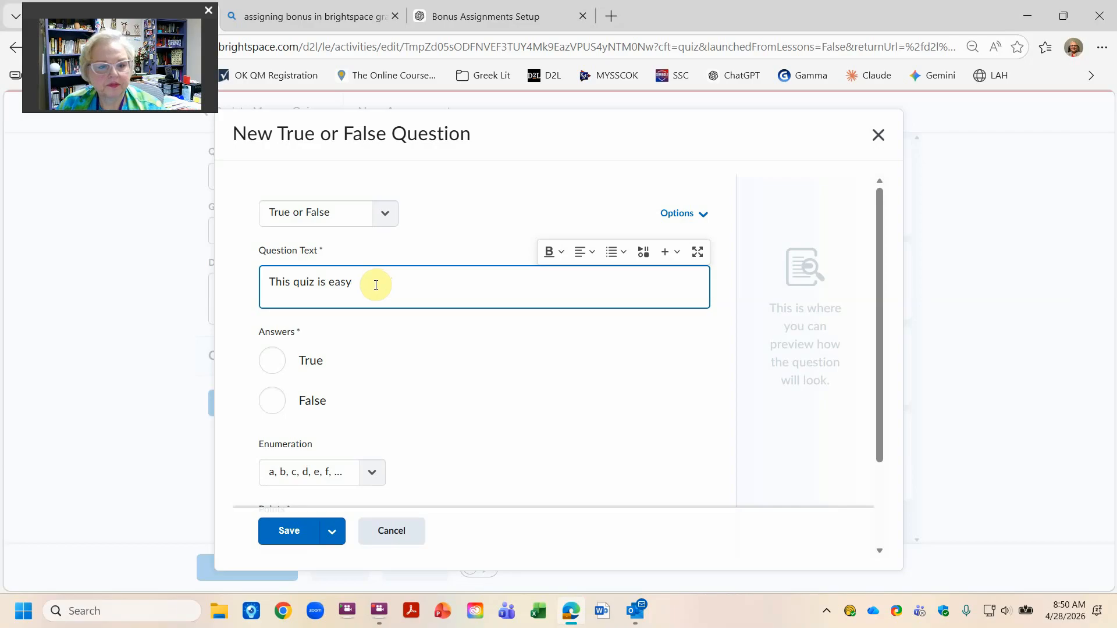
click(274, 362)
click(300, 539)
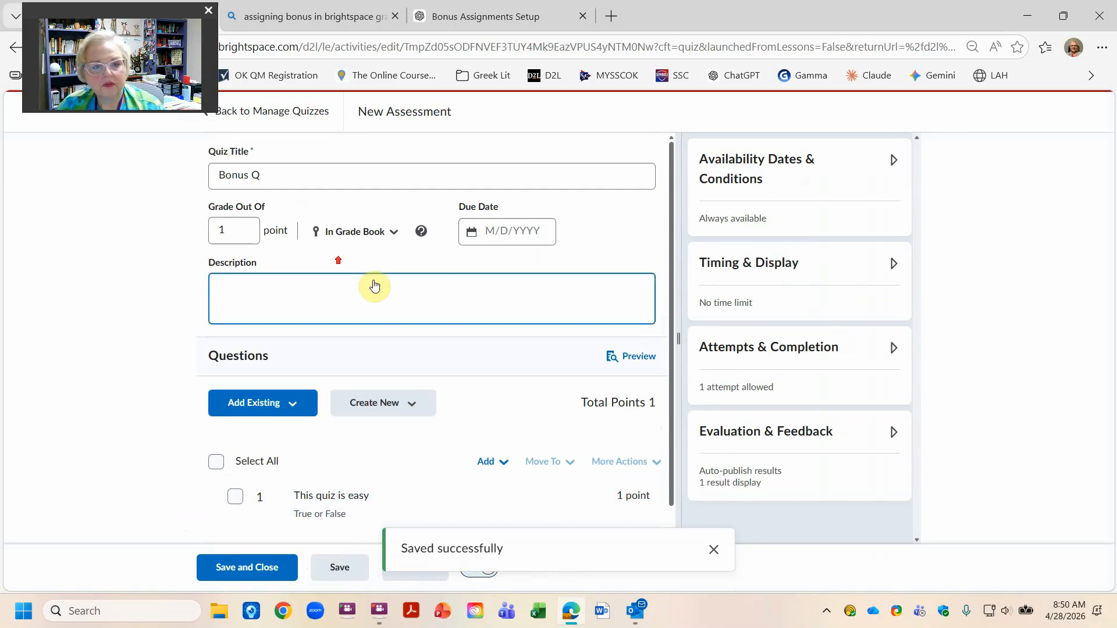
Step: Make the quiz visible and turn on its synchronization to the grade book on publish, then save and close it
click(817, 437)
scroll(817, 440, down, 4)
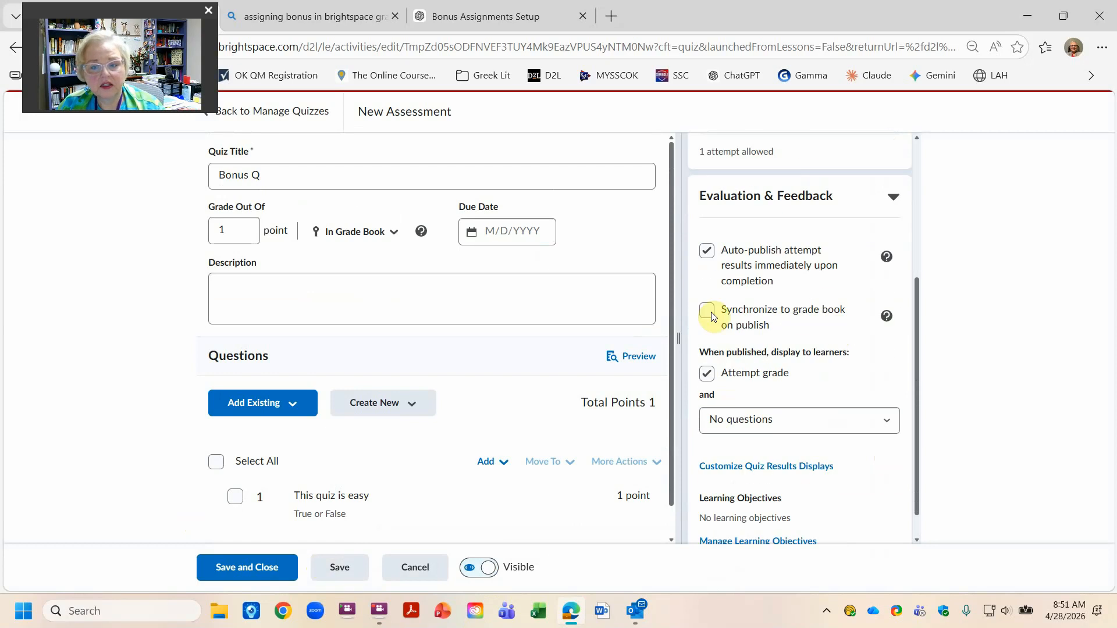
scroll(805, 401, down, 1)
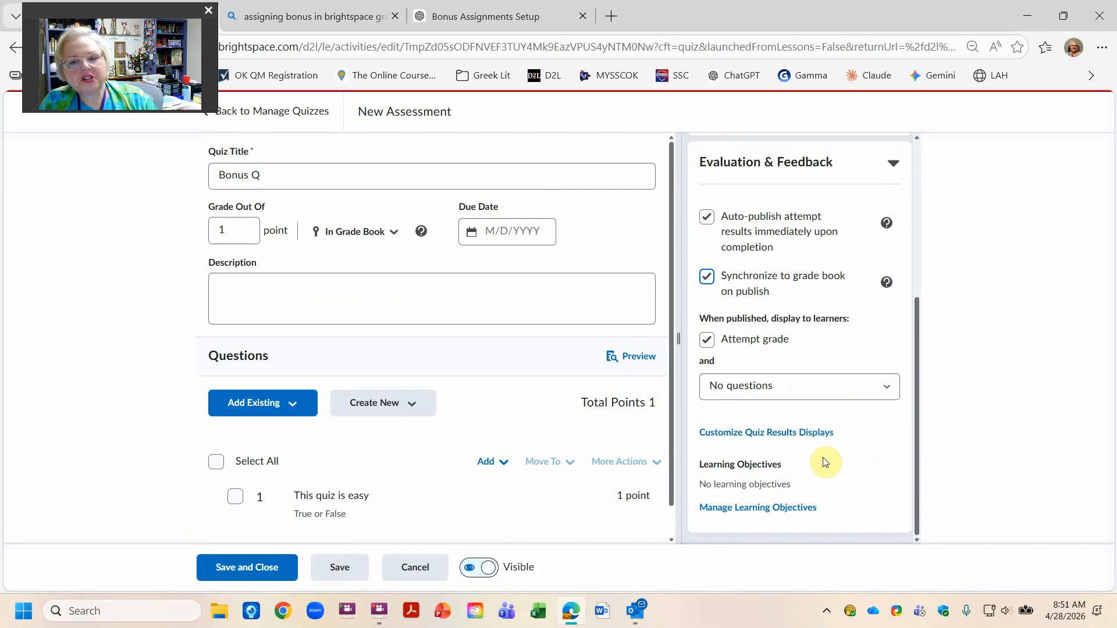
scroll(822, 456, up, 4)
scroll(823, 455, up, 1)
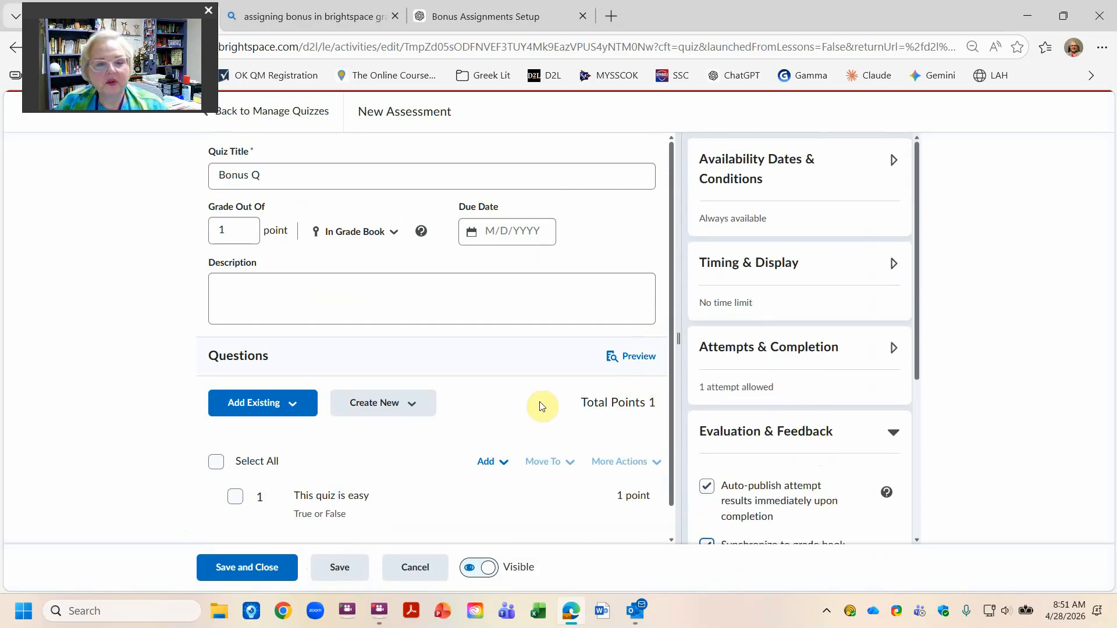
click(257, 568)
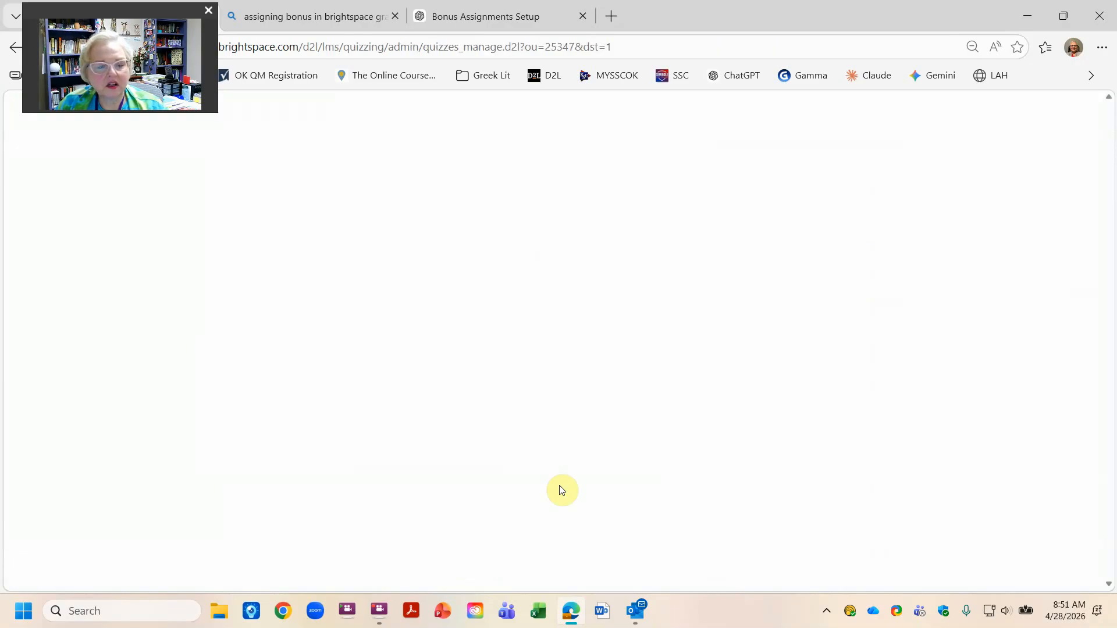
Step: Reopen the Bonus Q quiz to review its grade book link and question, then leave without changes
click(306, 446)
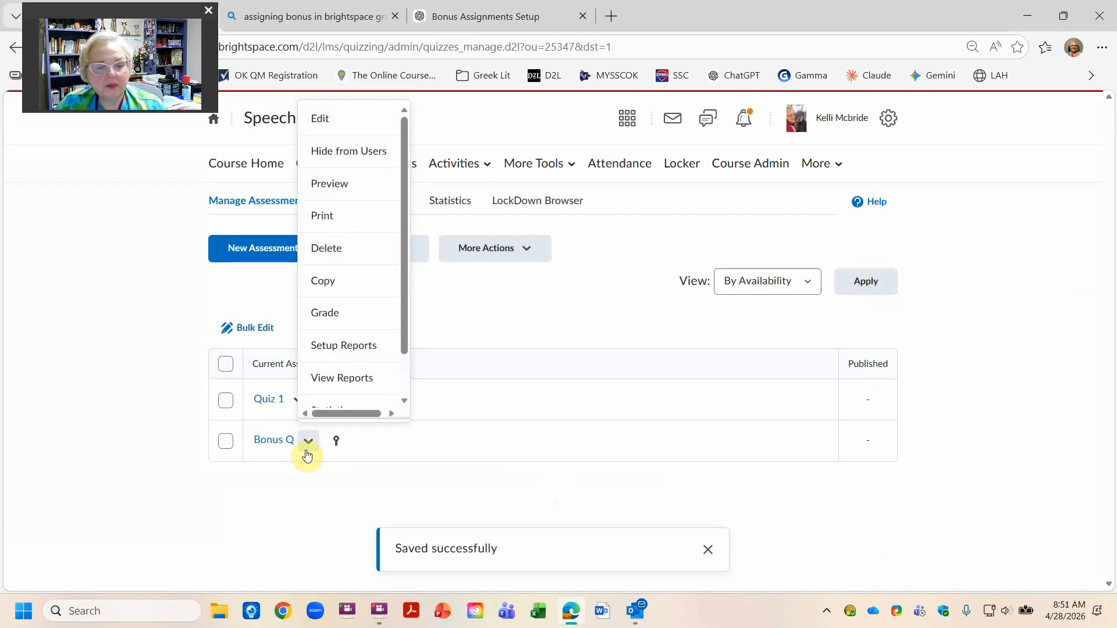
click(349, 120)
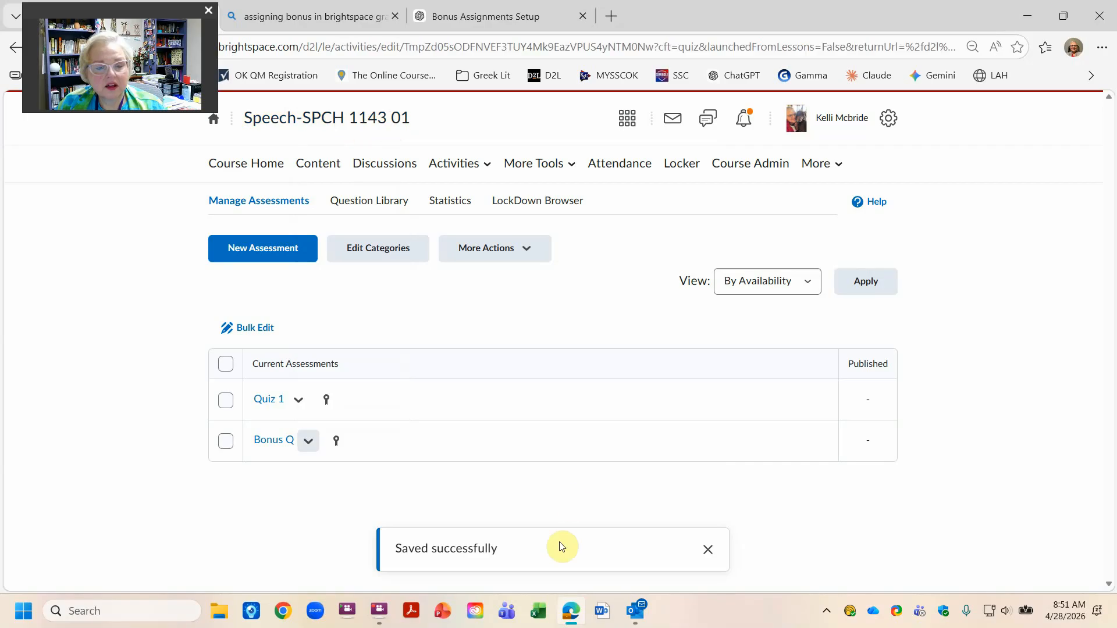
scroll(399, 414, down, 1)
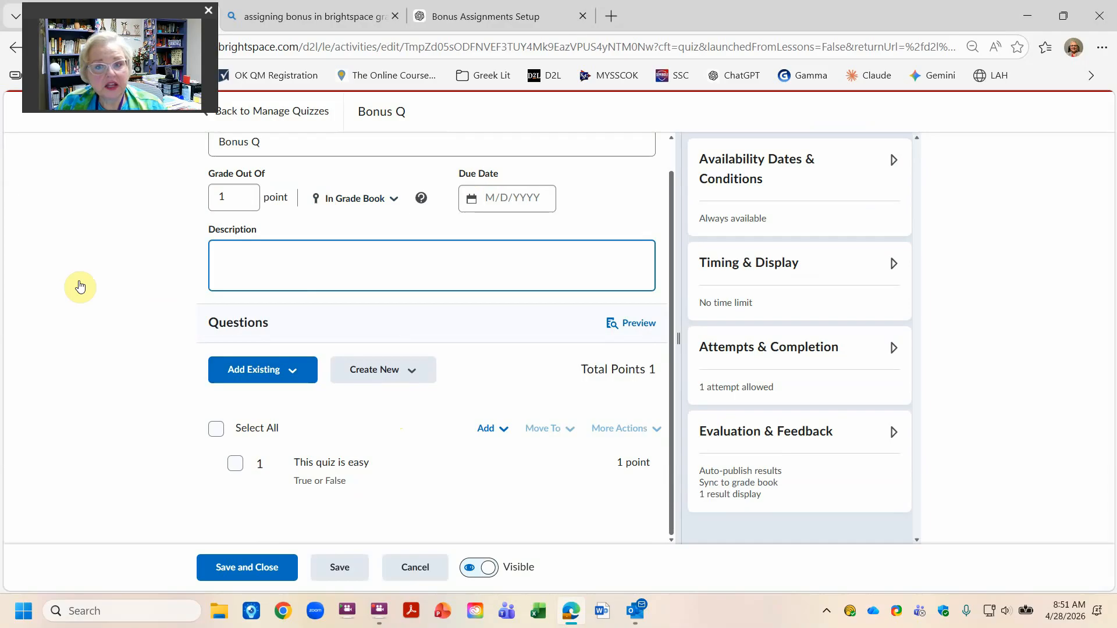
click(413, 569)
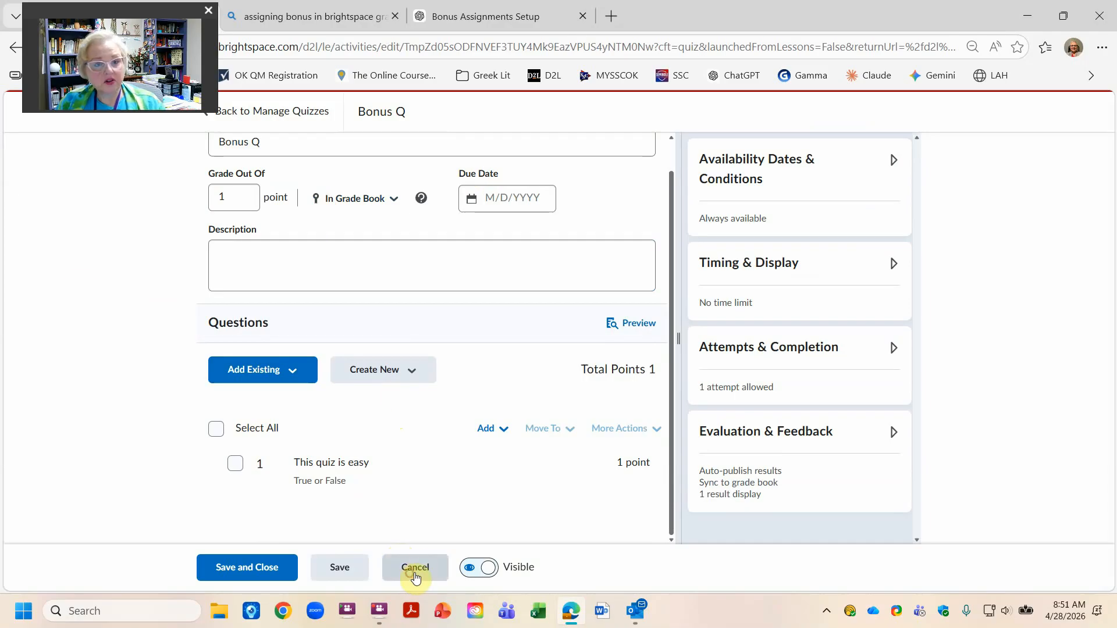
Step: Check the Bonus Q item's association in the grade book's item list, then switch to the grade entry view
click(563, 166)
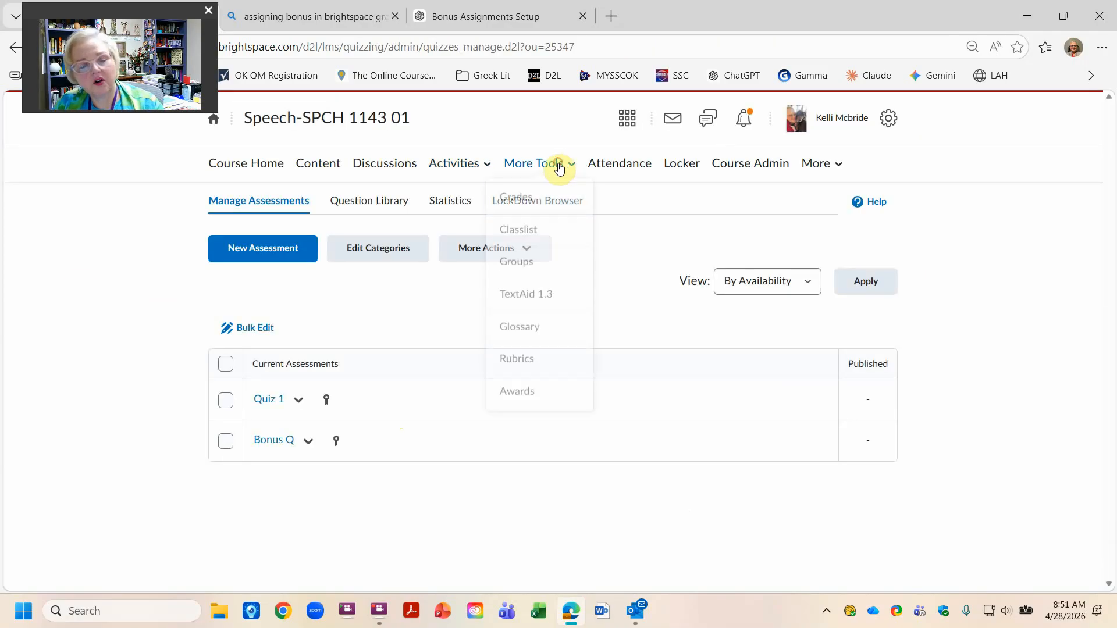
click(530, 204)
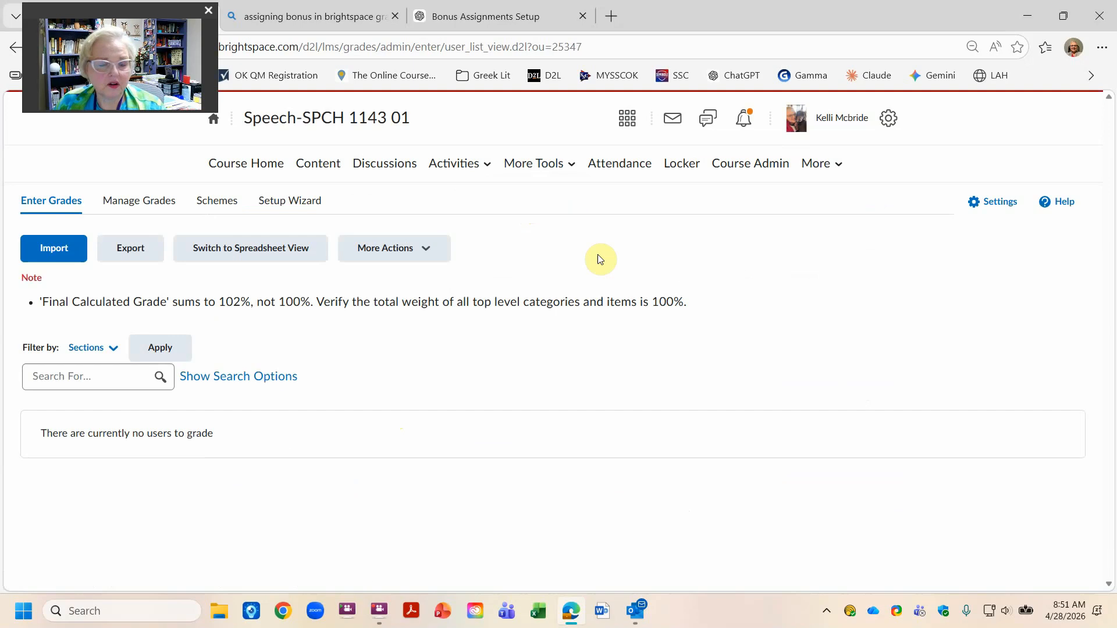
click(134, 207)
scroll(356, 472, down, 1)
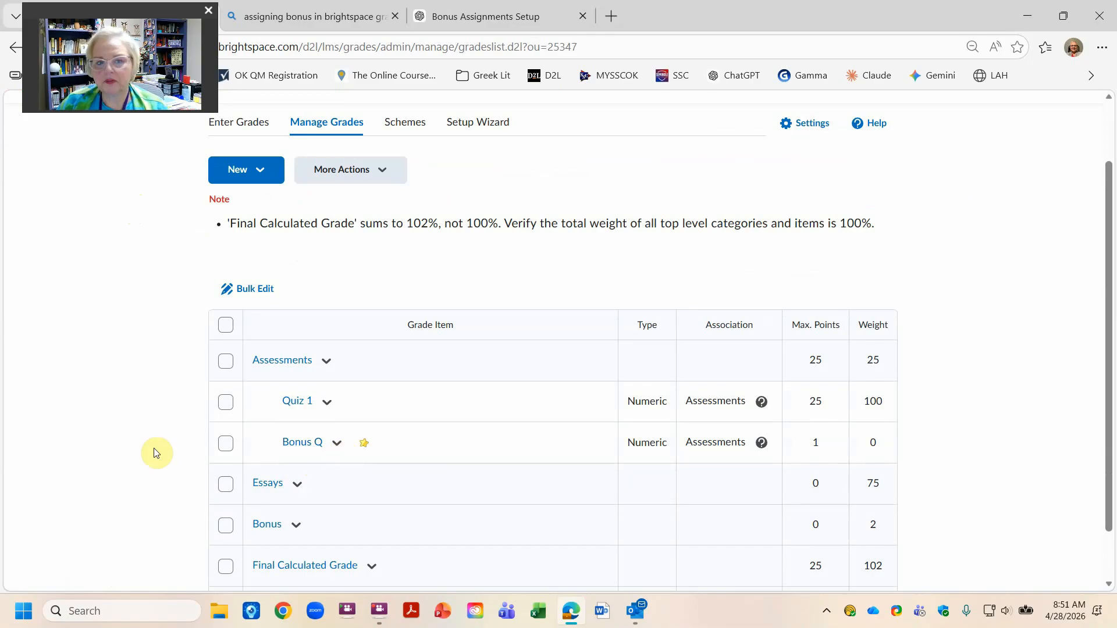
click(240, 123)
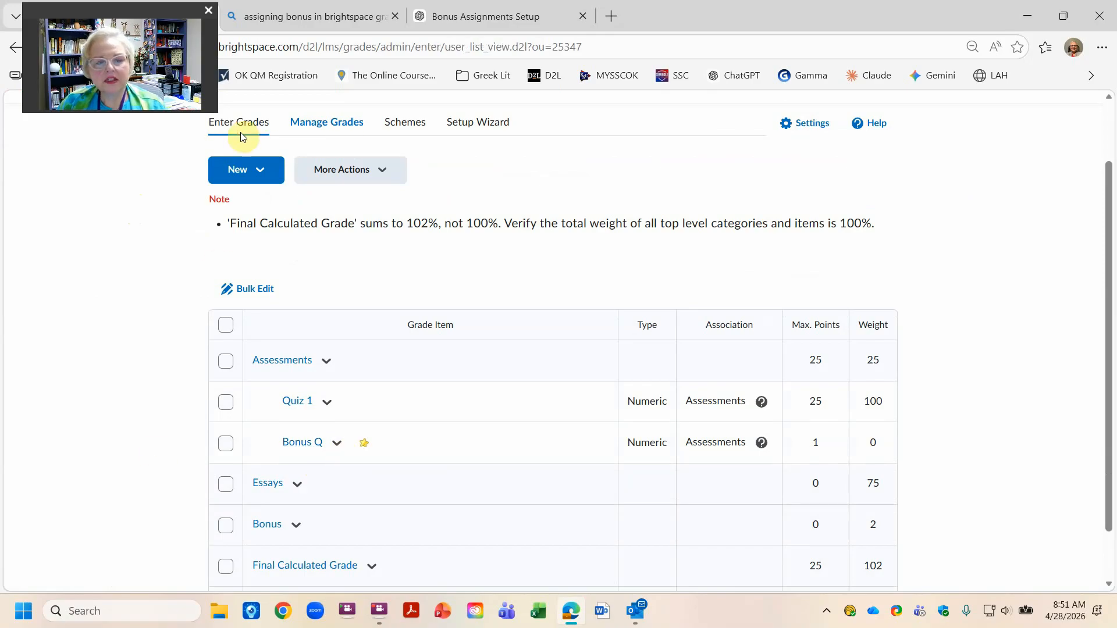